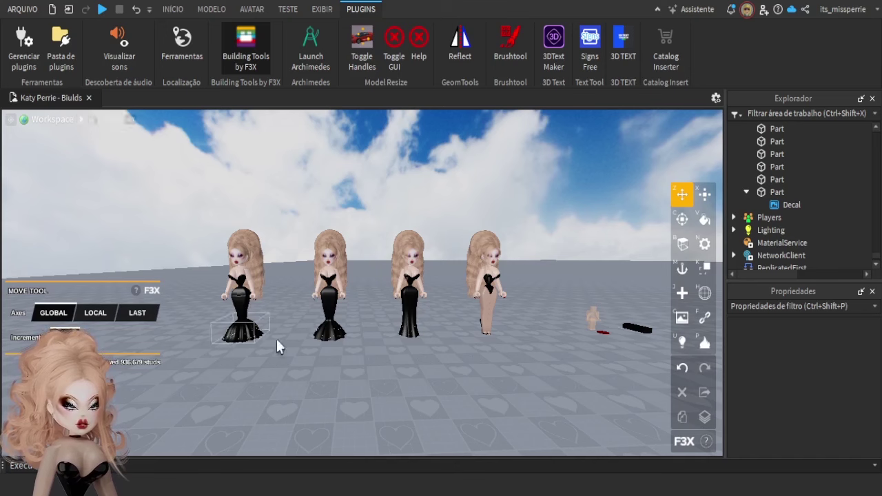
Examine the row of four avatars from a distance and up close, including the one wearing only the black bodysuit
scroll(458, 361, up, 5)
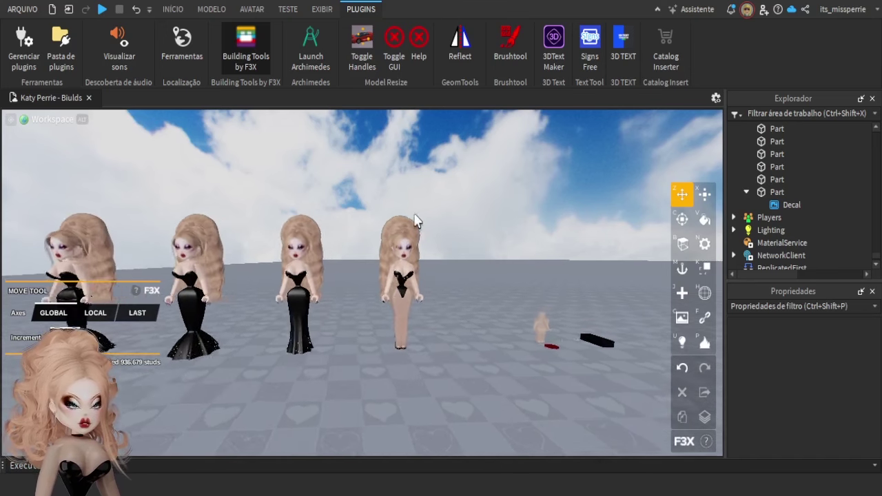
scroll(324, 315, up, 5)
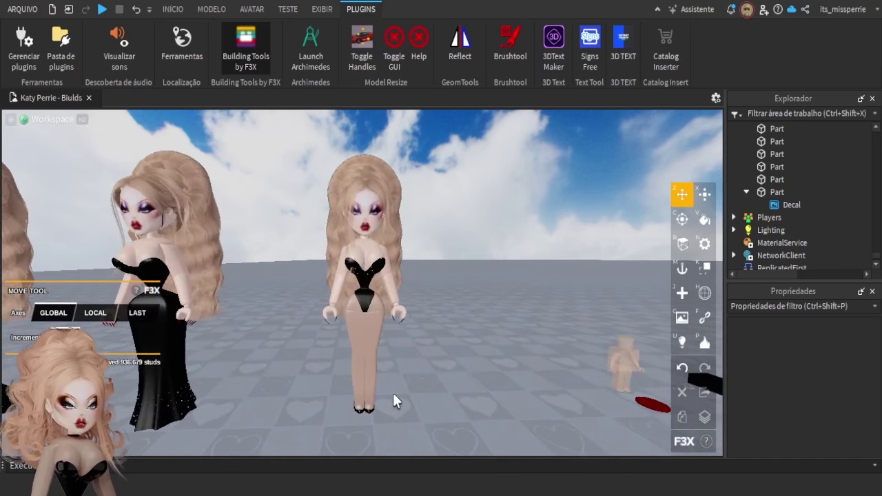
key(s)
key(a)
key(d)
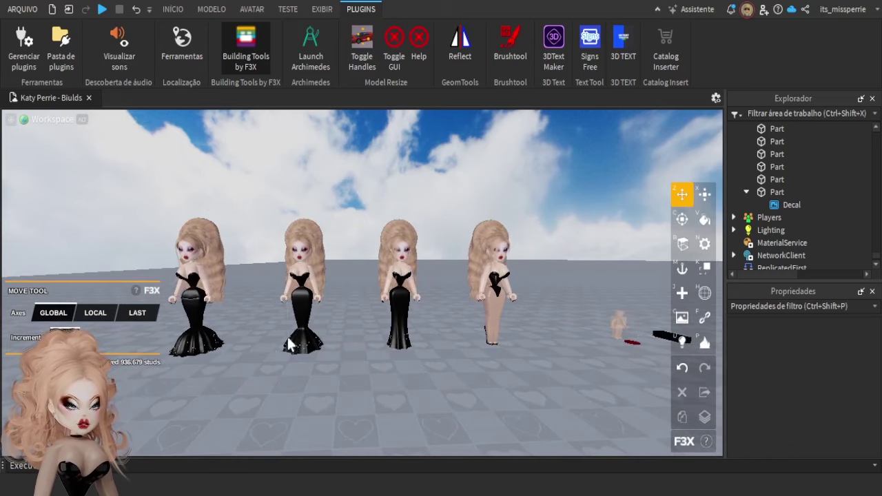
right_drag(296, 380, 298, 388)
key(s)
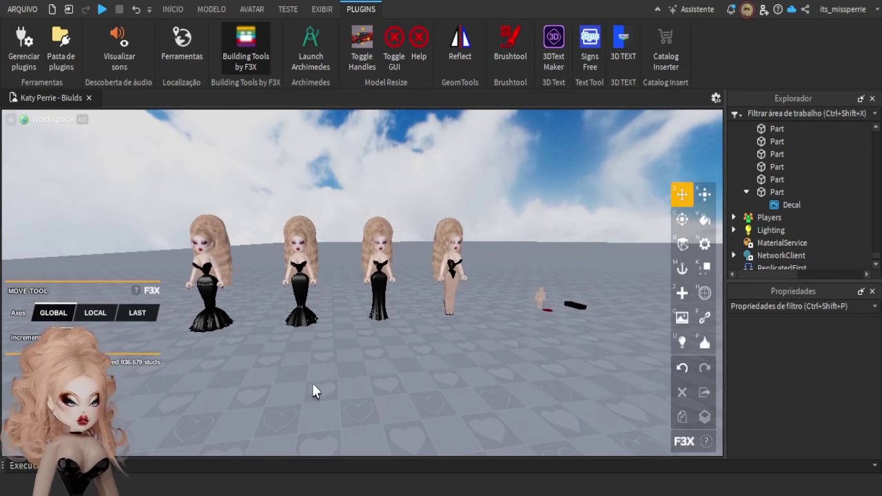
key(w)
key(a)
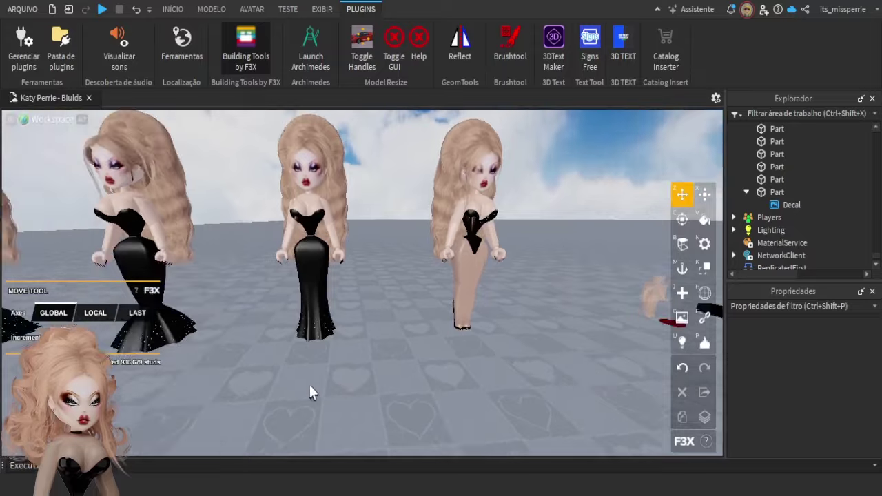
key(a)
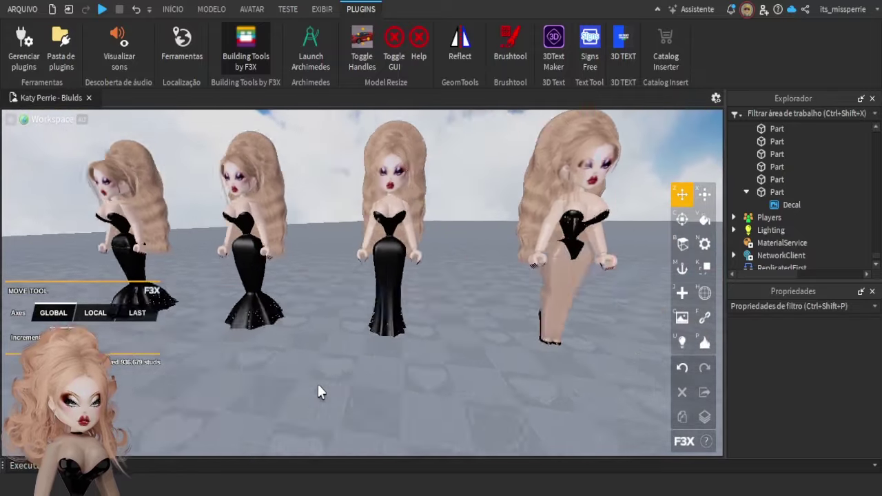
key(w)
key(s)
key(w)
key(e)
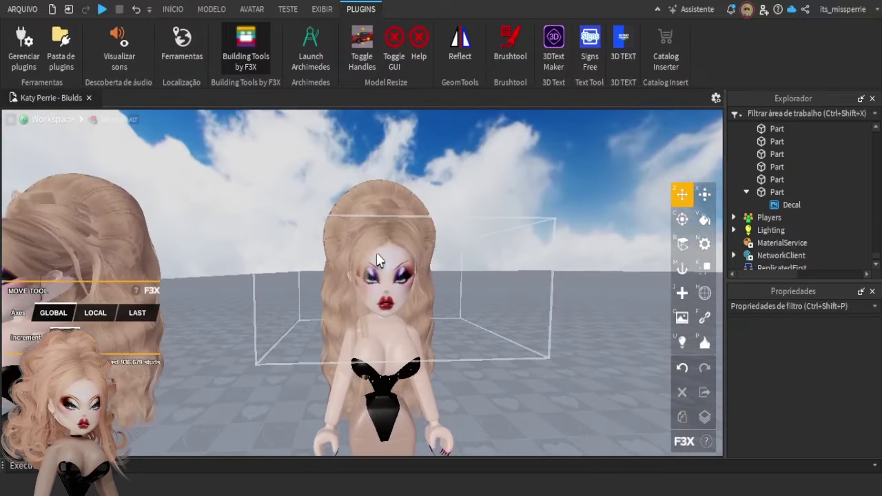
Try moving the bodysuit avatar's hair model about 5.9 studs sideways, and undo the move
click(379, 259)
key(s)
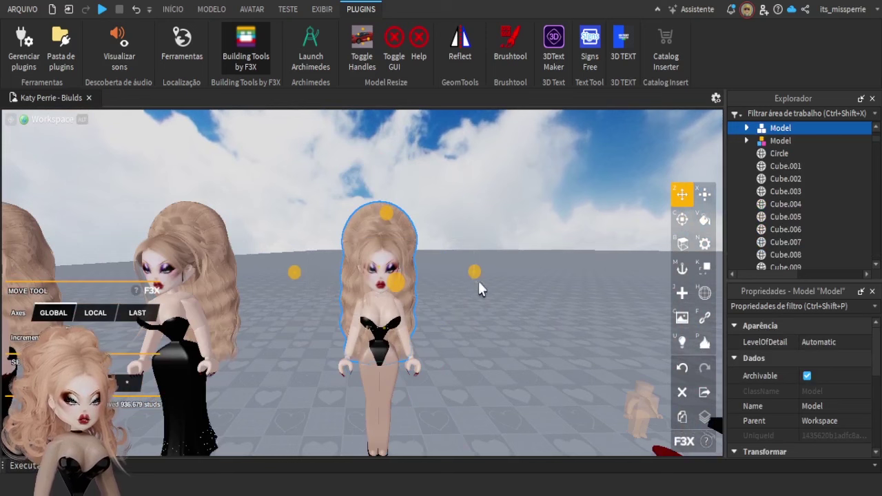
drag(525, 269, 540, 267)
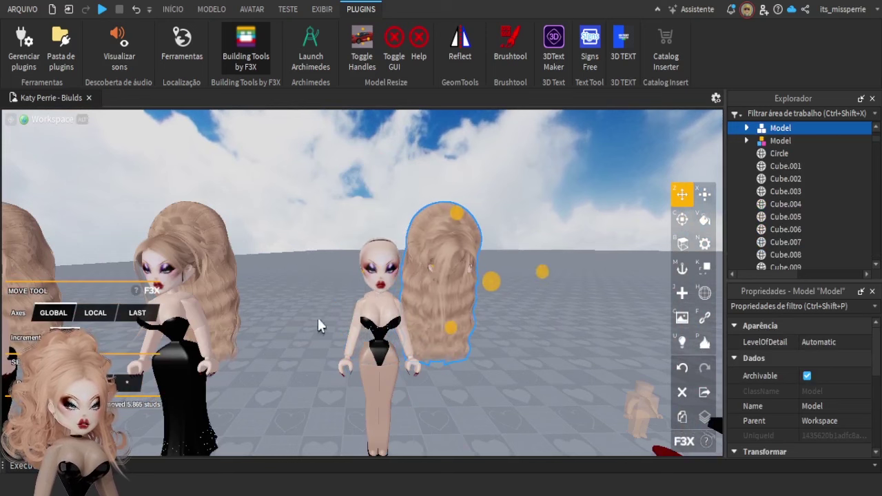
key(ctrl+z)
scroll(818, 169, down, 2)
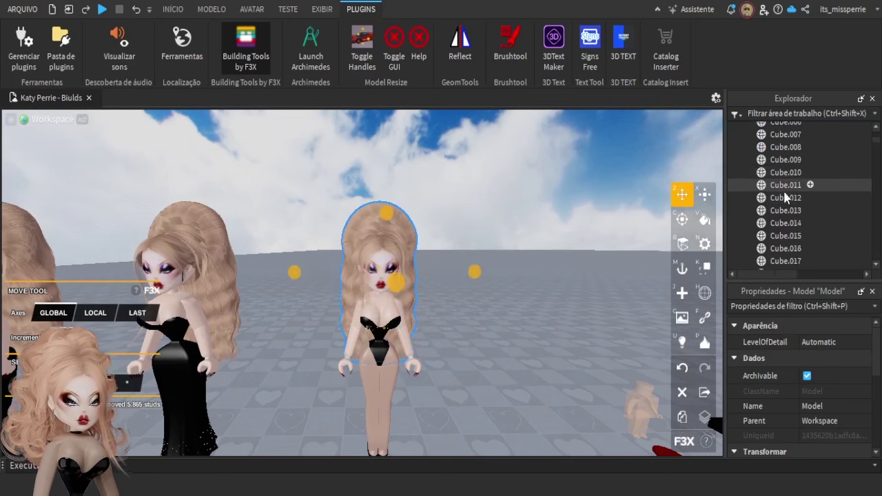
scroll(800, 186, down, 10)
click(551, 248)
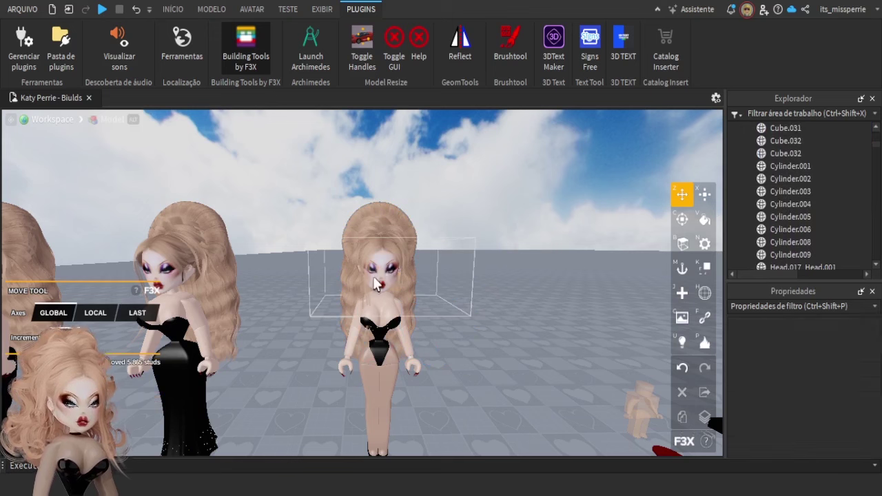
Try moving a piece of the avatar's torso about 1.5 studs sideways, and undo the move
click(377, 282)
click(380, 340)
drag(422, 338, 439, 337)
scroll(775, 207, up, 3)
scroll(773, 179, up, 5)
key(ctrl+z)
click(536, 255)
Select the bodysuit avatar's head and hair together and move them 10 studs aside from the body
key(q)
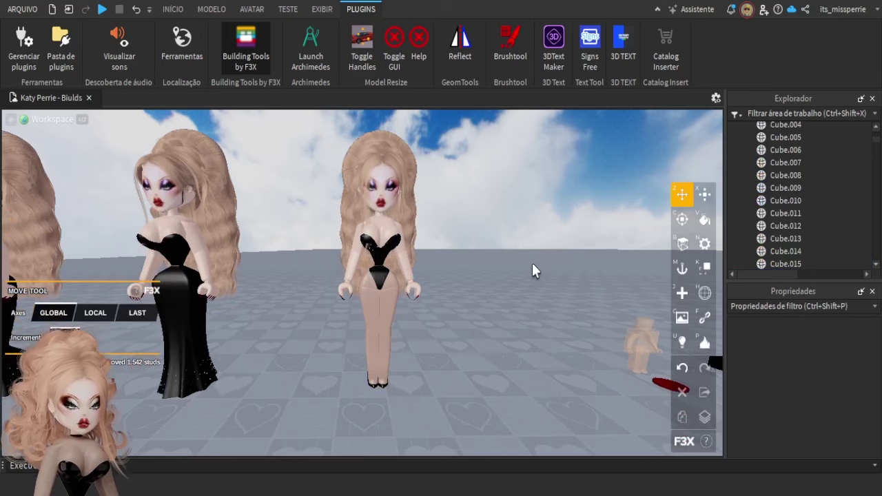
right_drag(532, 263, 500, 328)
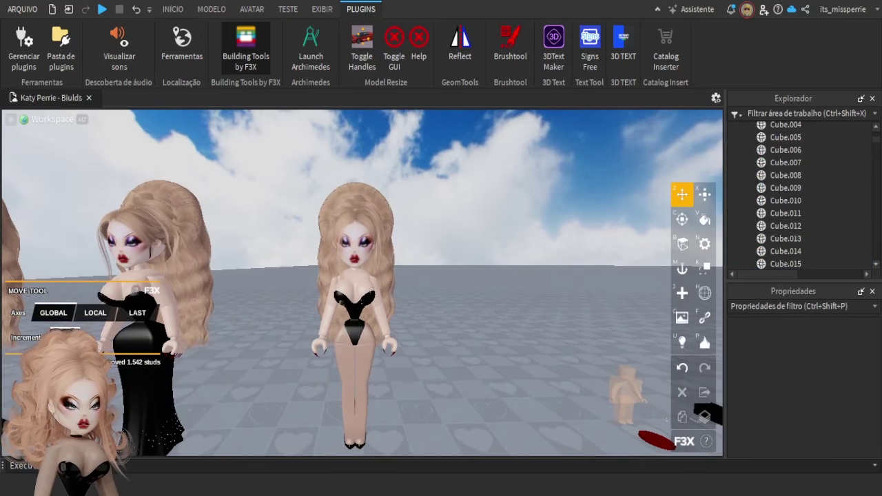
drag(276, 164, 512, 249)
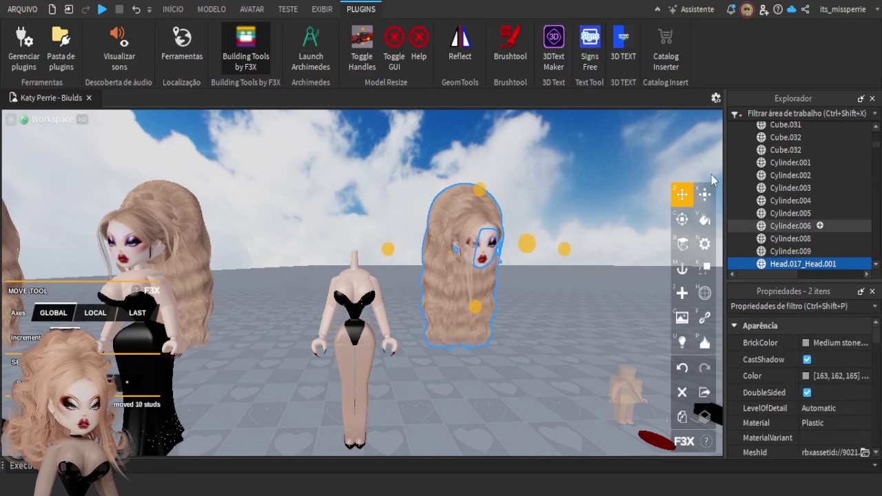
Select the avatar's arm, torso and leg pieces part by part and group each body part into its own model
click(397, 295)
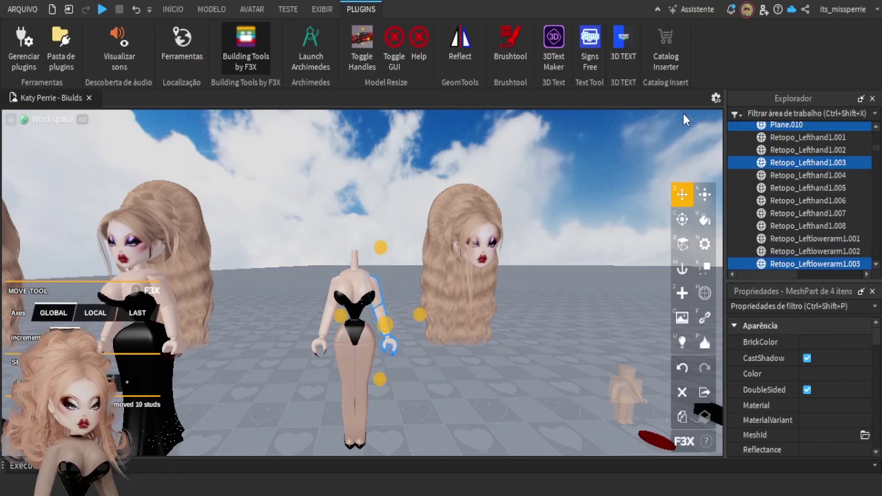
click(209, 249)
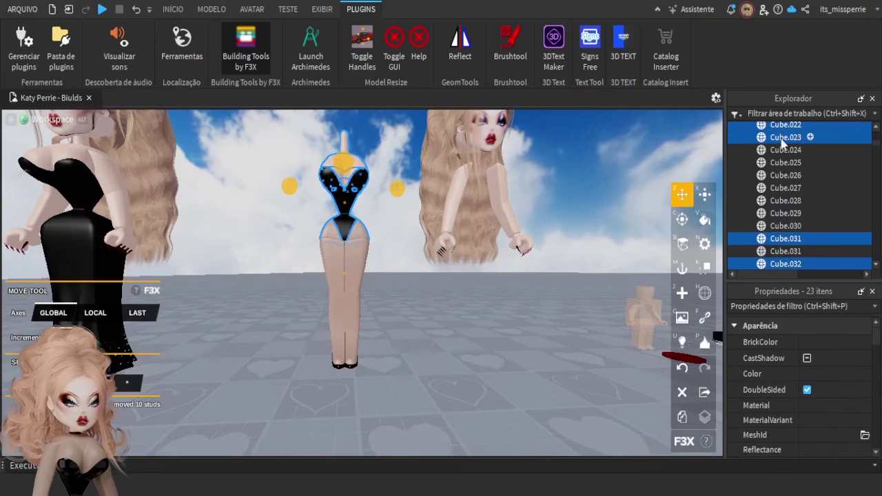
drag(294, 160, 343, 387)
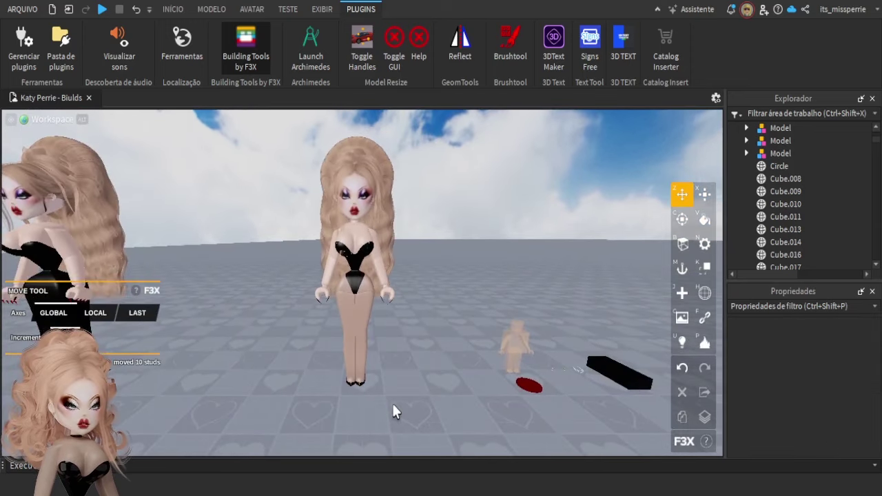
Check the grouped torso and head models on the reassembled avatar
key(a)
key(e)
key(q)
key(e)
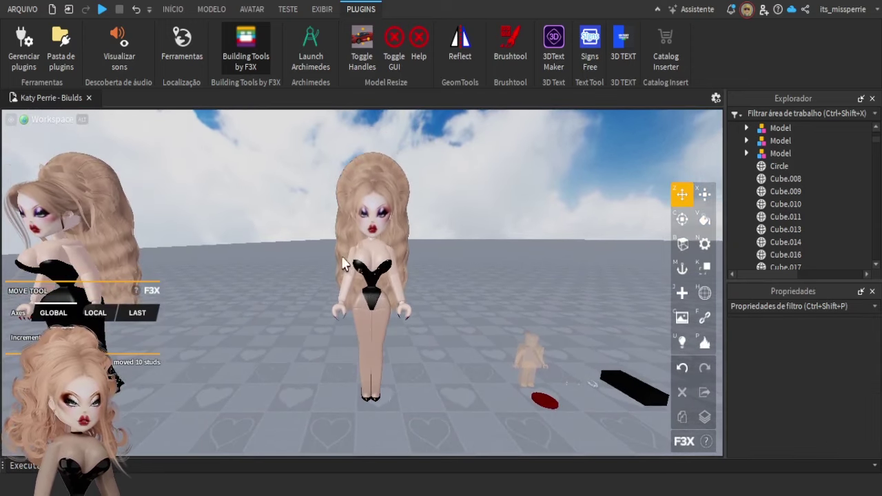
click(386, 256)
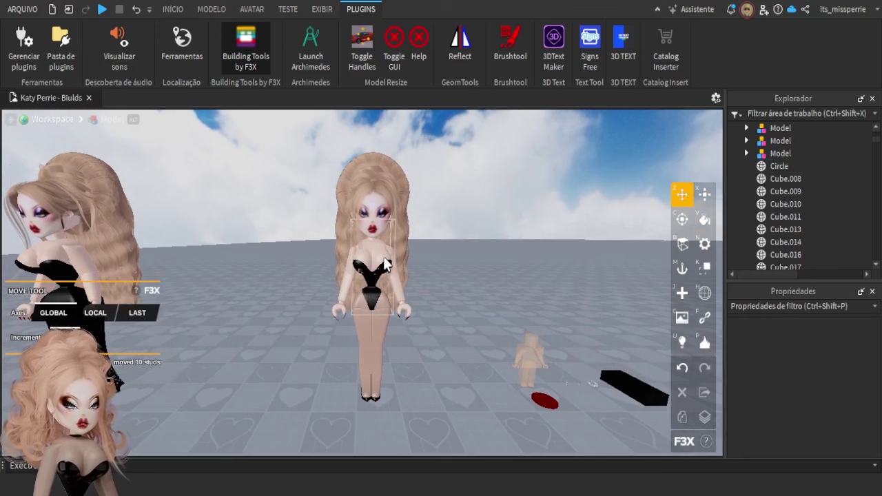
click(381, 213)
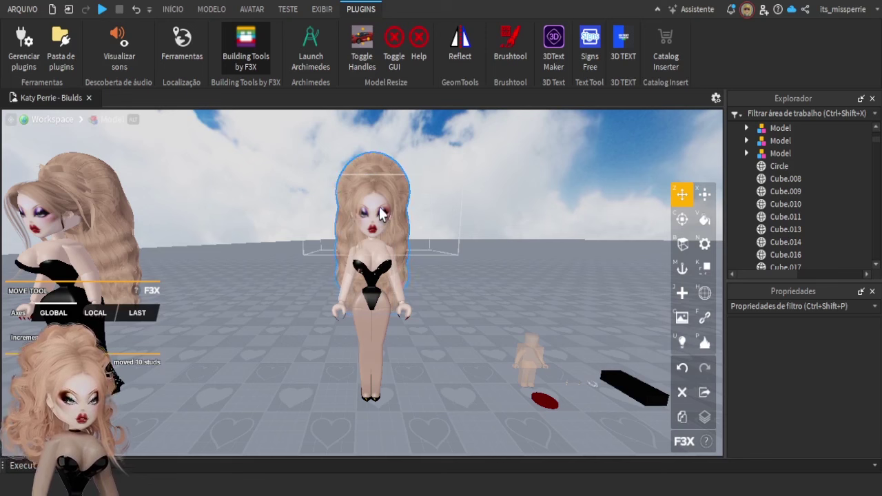
click(435, 315)
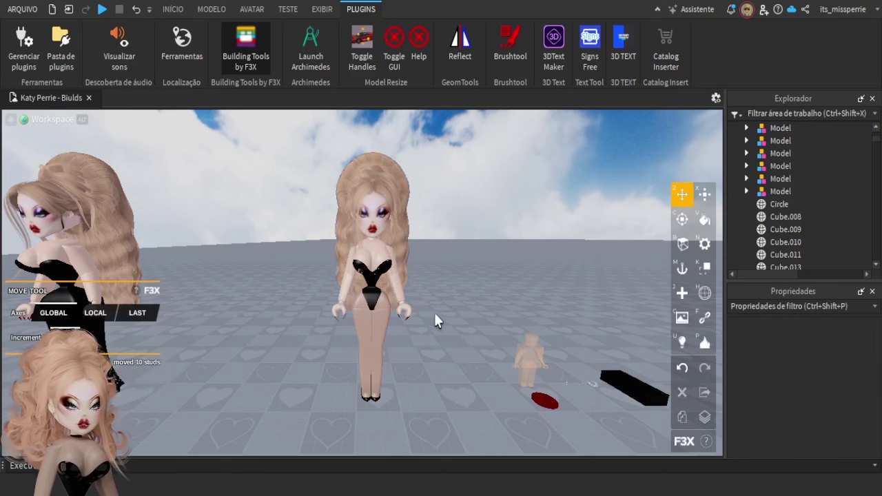
Rename the avatar's head and hair model as Head
click(395, 207)
click(779, 130)
click(769, 131)
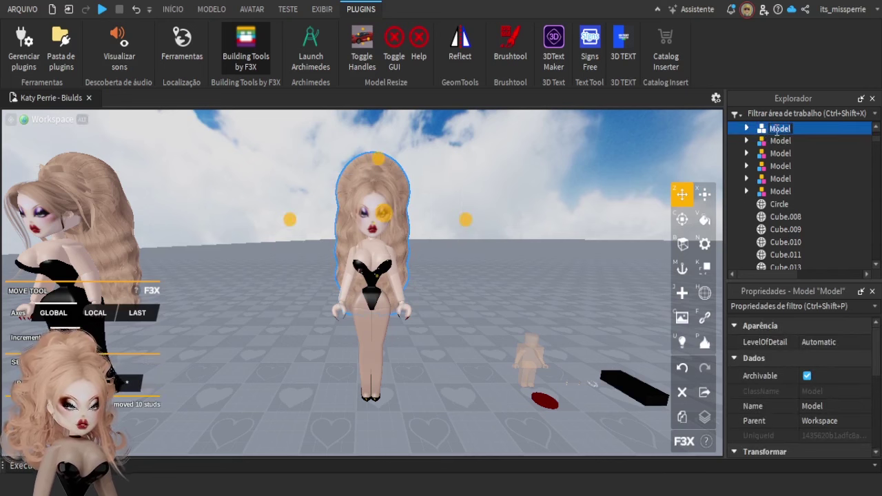
click(818, 407)
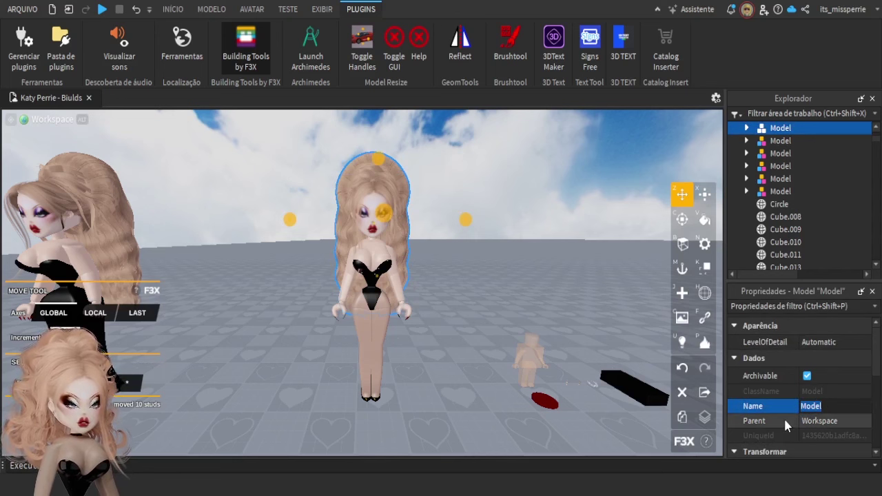
key(BackSpace)
text(Head)
key(Return)
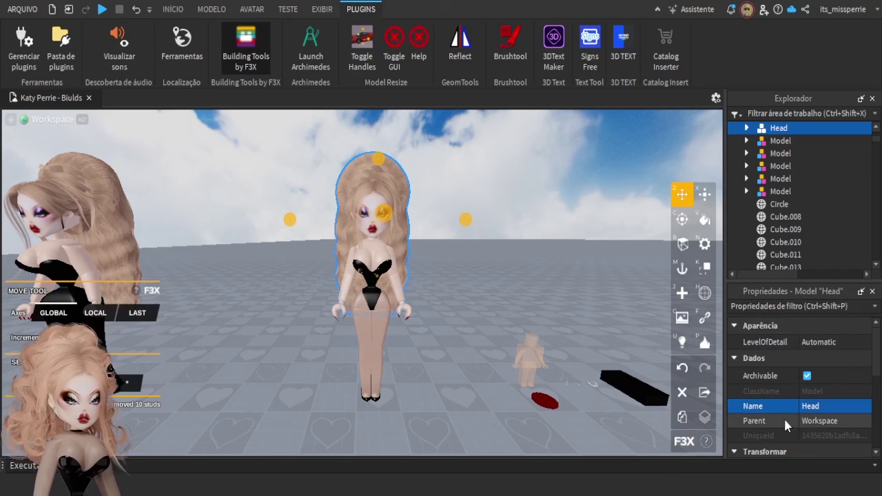
Rename the torso model as Torso and the avatar's left arm model as Left arm
click(366, 284)
click(834, 408)
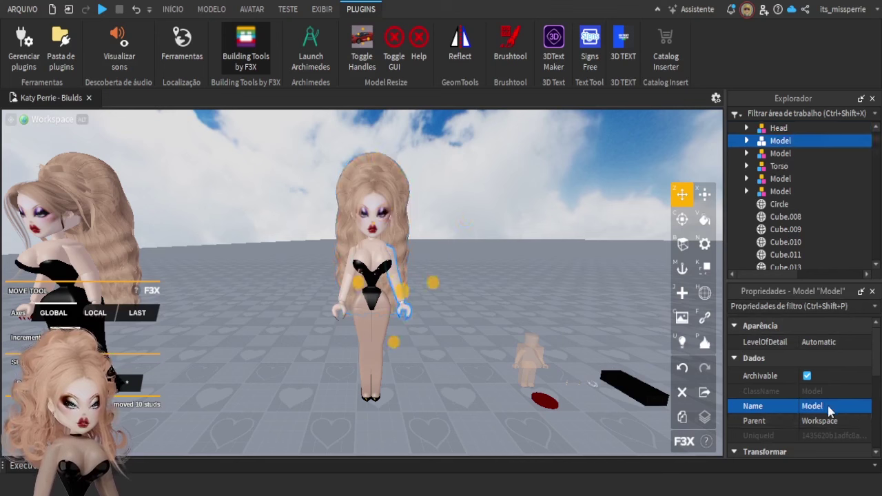
click(829, 409)
key(BackSpace)
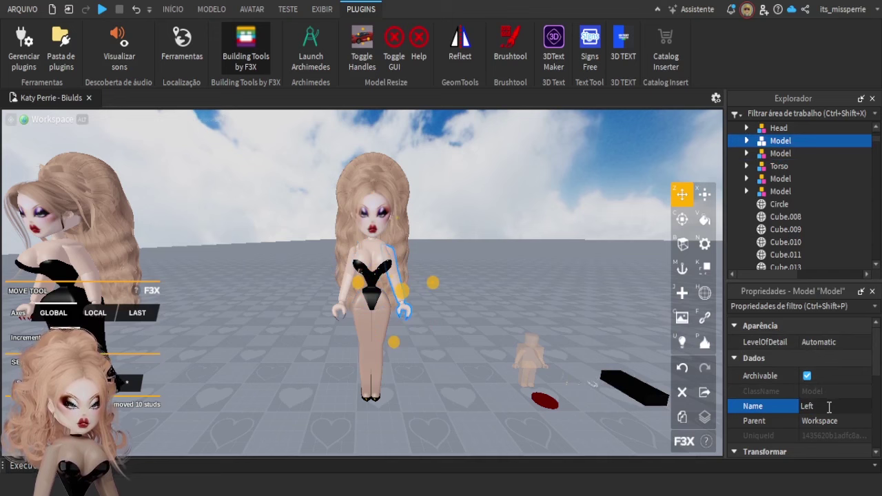
key(Return)
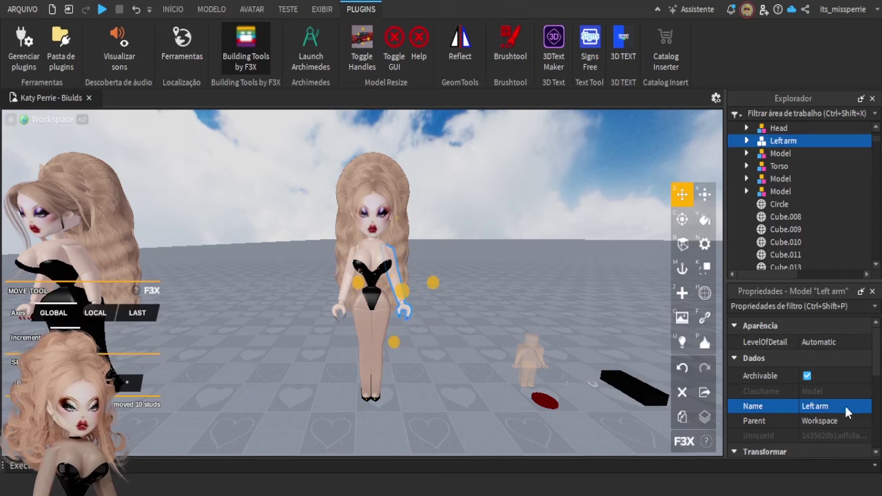
click(512, 303)
Inspect the avatar's face, torso and arms from near and far
scroll(512, 305, up, 3)
scroll(508, 311, down, 2)
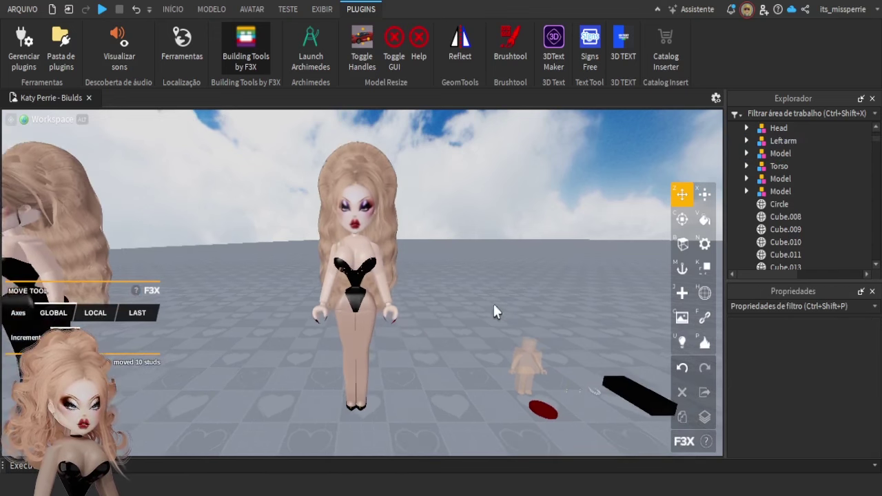
scroll(398, 268, up, 1)
scroll(420, 277, up, 1)
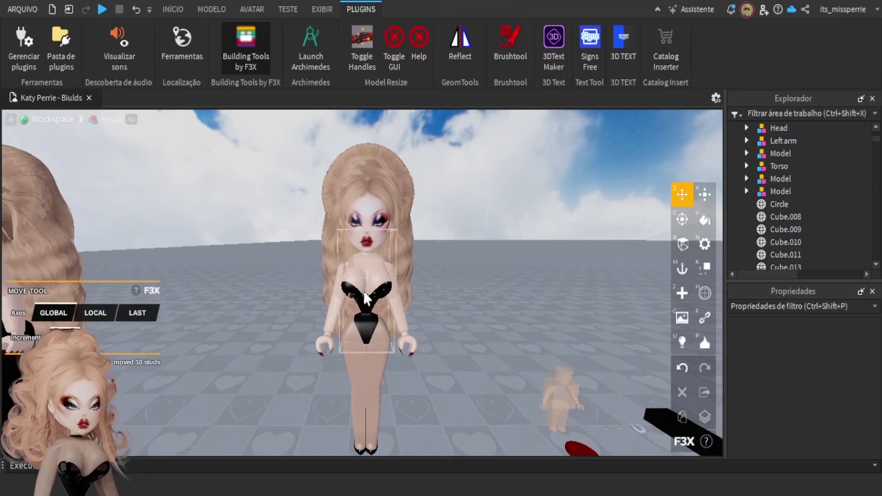
scroll(501, 320, up, 3)
scroll(501, 320, down, 3)
scroll(457, 346, up, 1)
scroll(552, 377, down, 3)
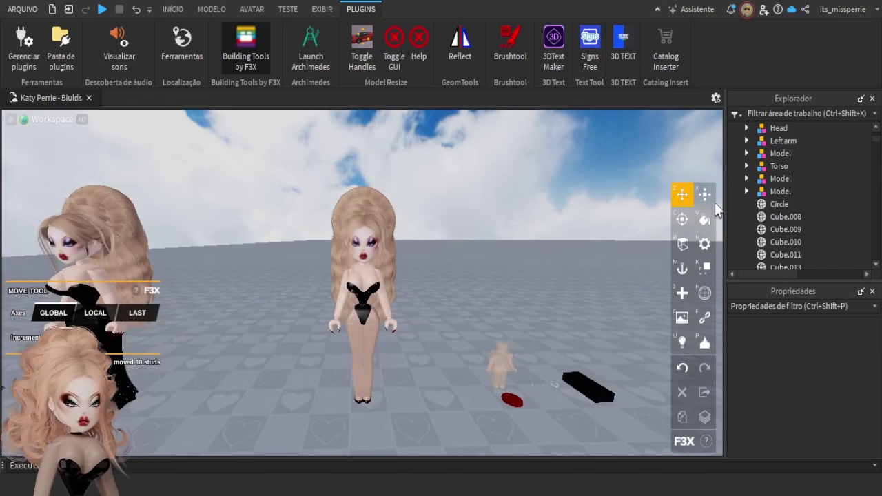
scroll(487, 355, up, 4)
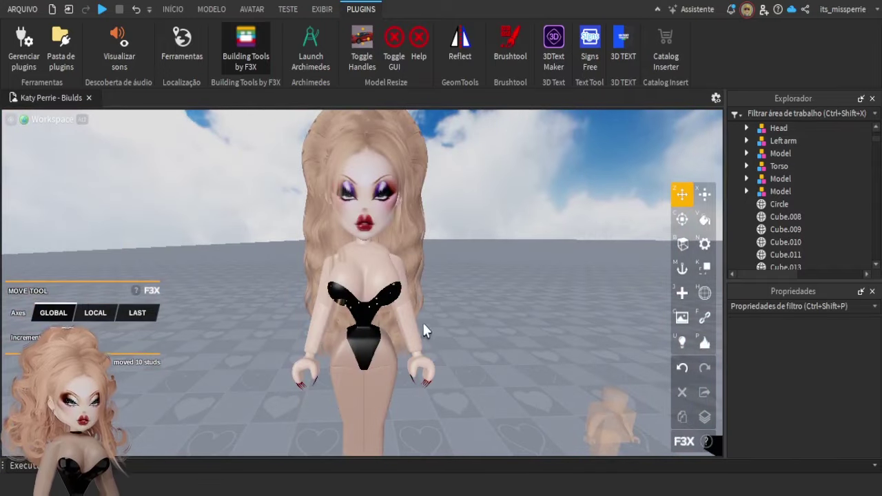
key(w)
key(e)
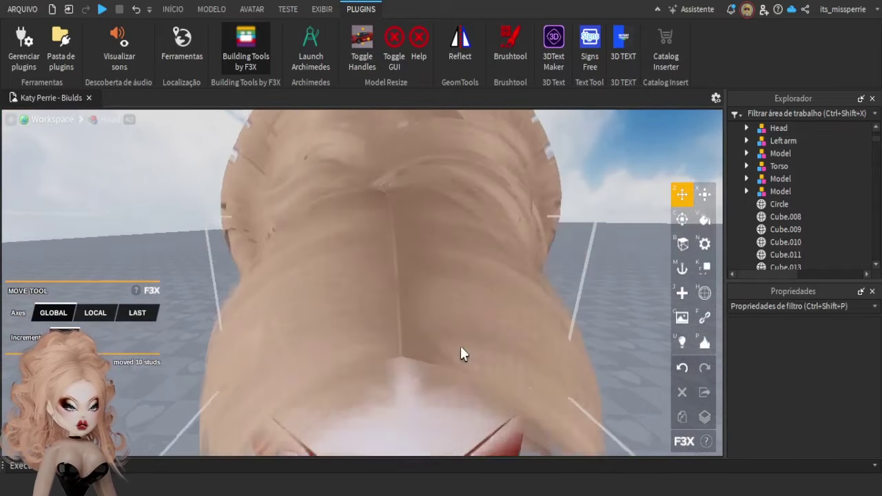
key(w)
mouse_move(460, 346)
right_down()
mouse_move(462, 355)
mouse_move(478, 338)
mouse_move(460, 353)
right_up()
scroll(460, 353, up, 3)
Rename the bodysuit avatar's right arm model as Right arm
click(388, 302)
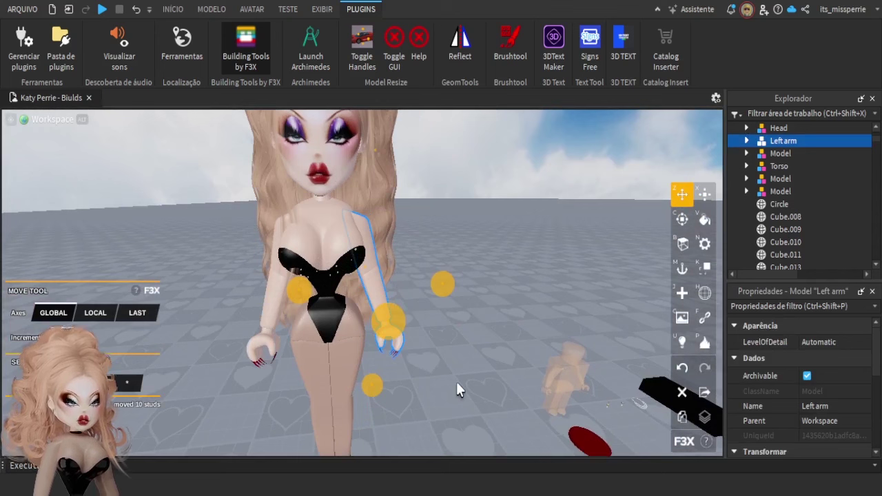
click(260, 314)
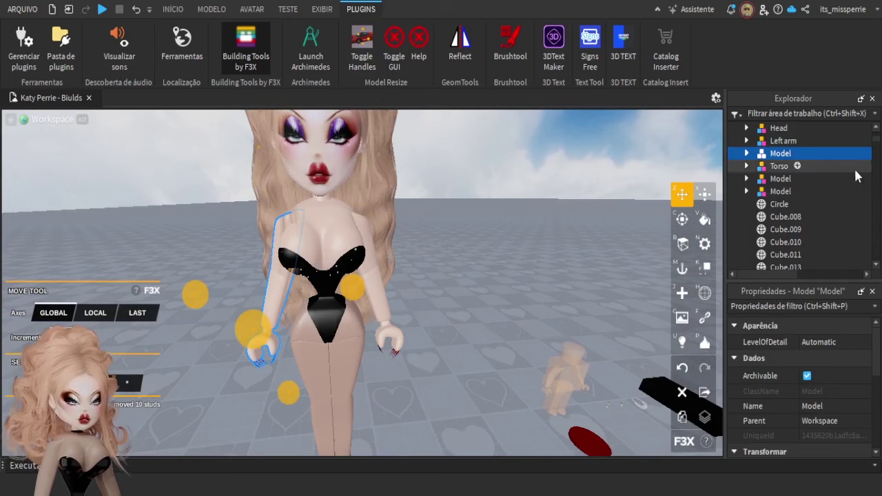
click(820, 408)
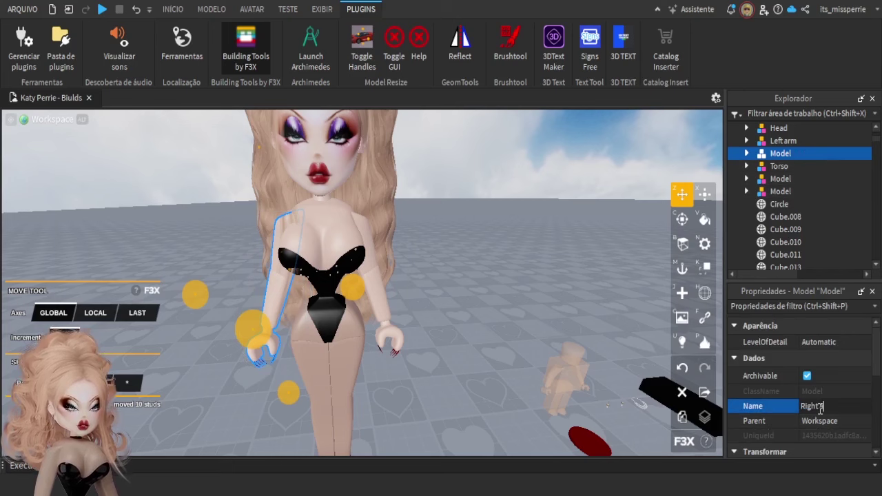
key(Return)
Rename the bodysuit avatar's two leg models as Right leg and Left leg
click(516, 354)
right_drag(516, 354, 516, 354)
key(s)
scroll(372, 304, up, 2)
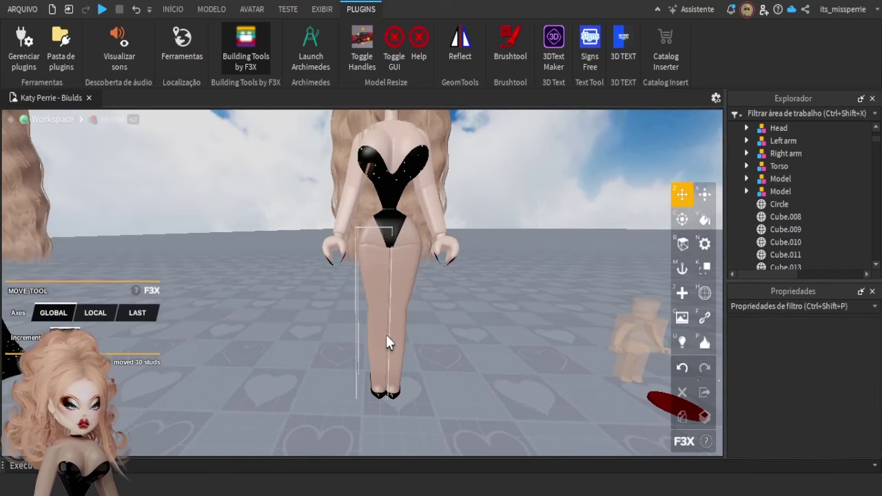
click(383, 327)
click(820, 408)
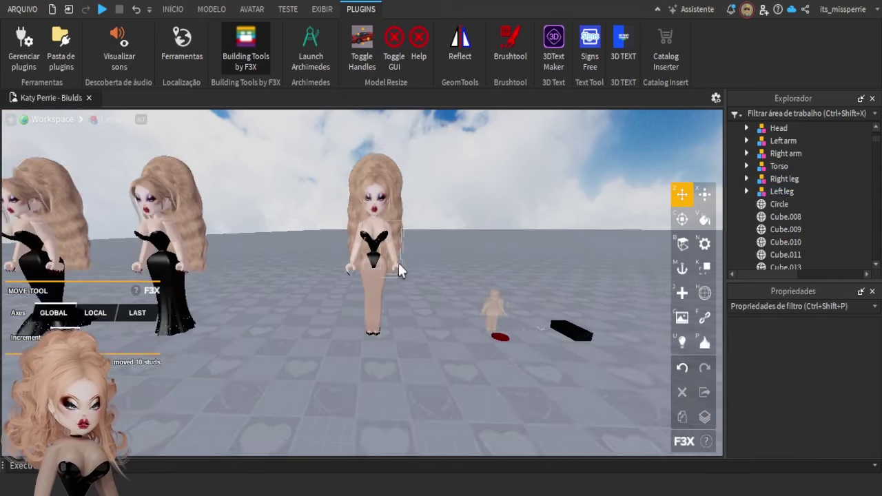
Look over the separated bodysuit avatar and the row of gown avatars beside it
scroll(399, 263, up, 3)
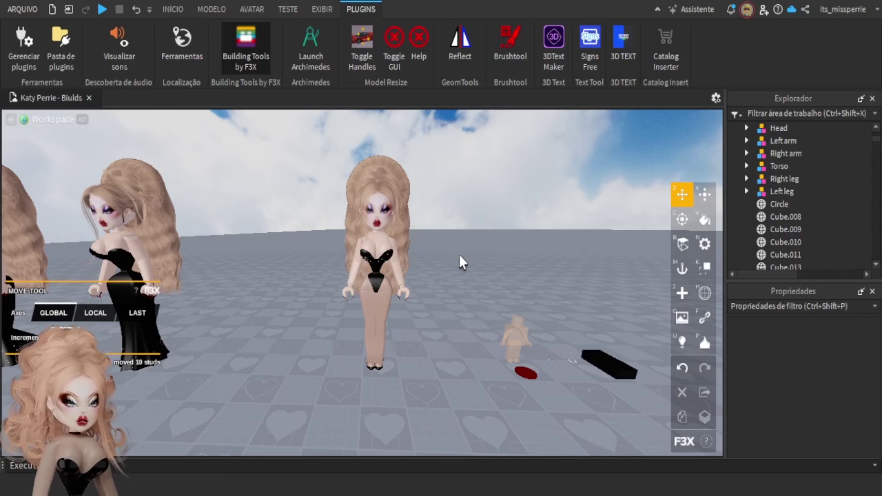
scroll(459, 254, down, 3)
right_drag(459, 255, 459, 253)
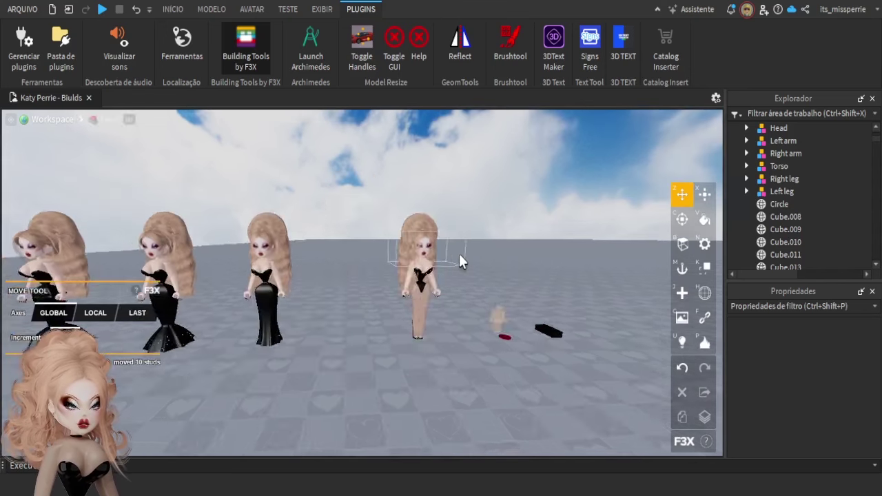
key(d)
scroll(297, 324, up, 3)
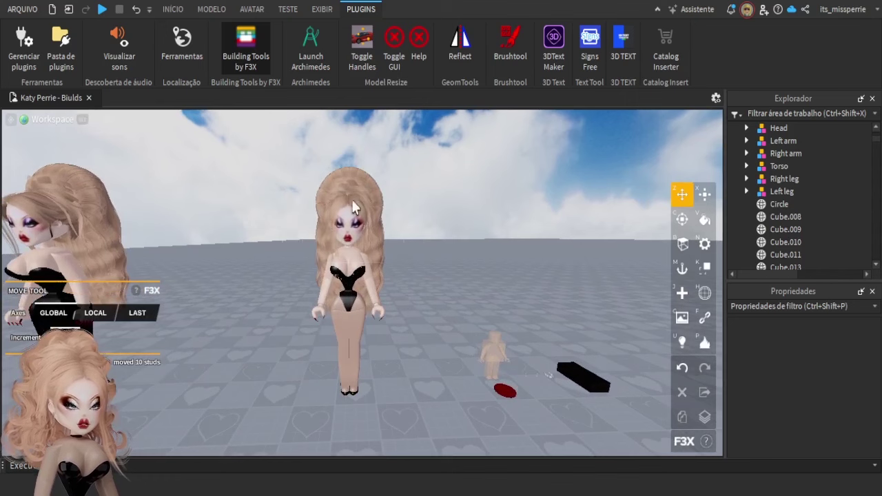
key(a)
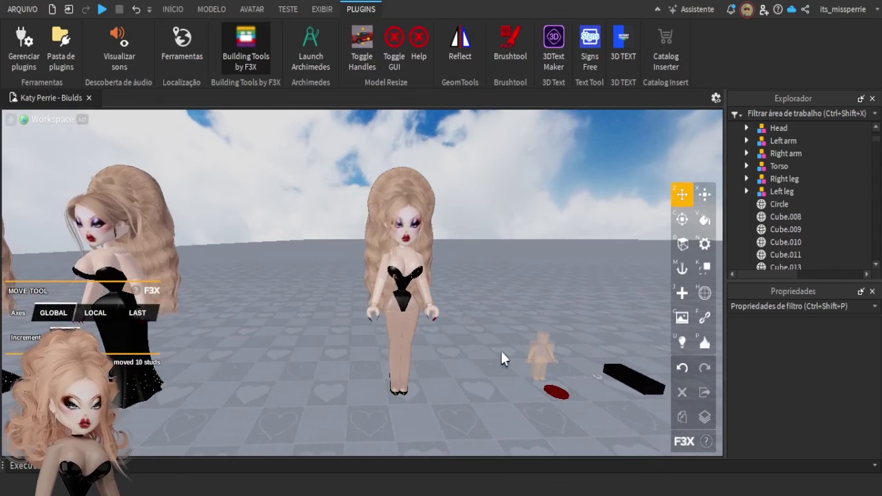
key(a)
Move the straight-gown avatar's head and hair sideways off its body, toward the bodysuit avatar
scroll(493, 358, down, 1)
drag(279, 179, 481, 277)
drag(486, 270, 627, 269)
Group the straight-gown avatar's head and hair into a model named Head
key(ctrl+g)
click(811, 407)
text(Hesf)
key(Return)
Group the hand, nail and arm pieces of the straight-gown avatar's right arm into one model
click(377, 216)
key(q)
click(348, 296)
shift+click(342, 304)
shift+click(355, 268)
shift+click(359, 238)
key(ctrl+g)
key(d)
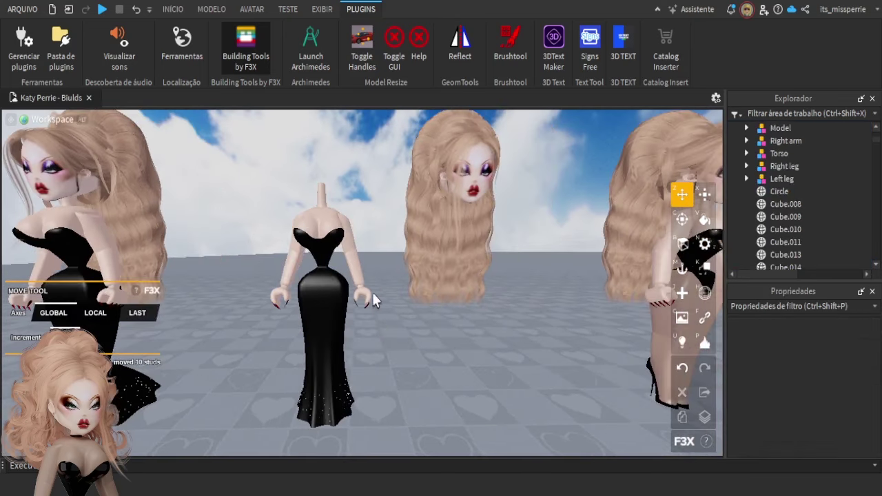
Group the pieces of the straight-gown avatar's left arm into one model
click(363, 295)
shift+click(367, 301)
shift+click(358, 271)
shift+click(353, 238)
key(ctrl+g)
Move both arm models of the straight-gown avatar sideways so they sit under the detached head
click(417, 386)
key(s)
click(323, 281)
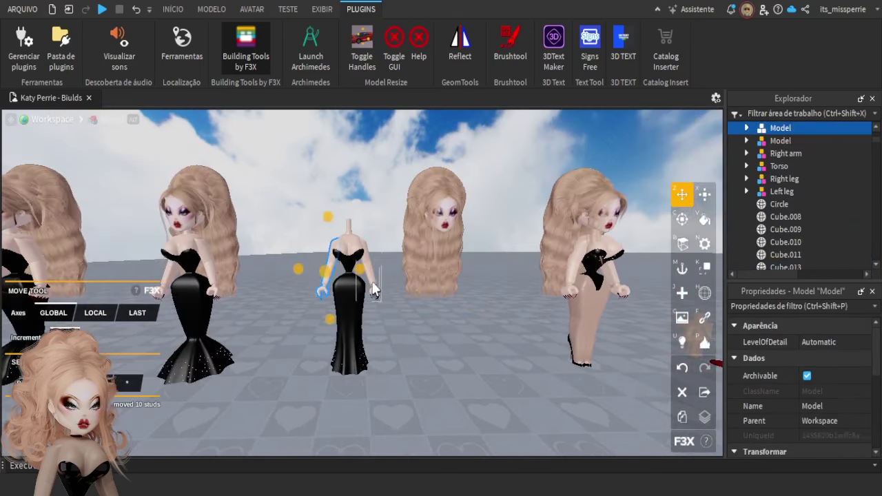
shift+click(365, 282)
drag(402, 269, 497, 271)
click(493, 353)
Examine the remaining straight-gown body next to the detached head and arms
key(d)
key(a)
key(w)
key(w)
right_drag(461, 371, 458, 371)
key(s)
key(s)
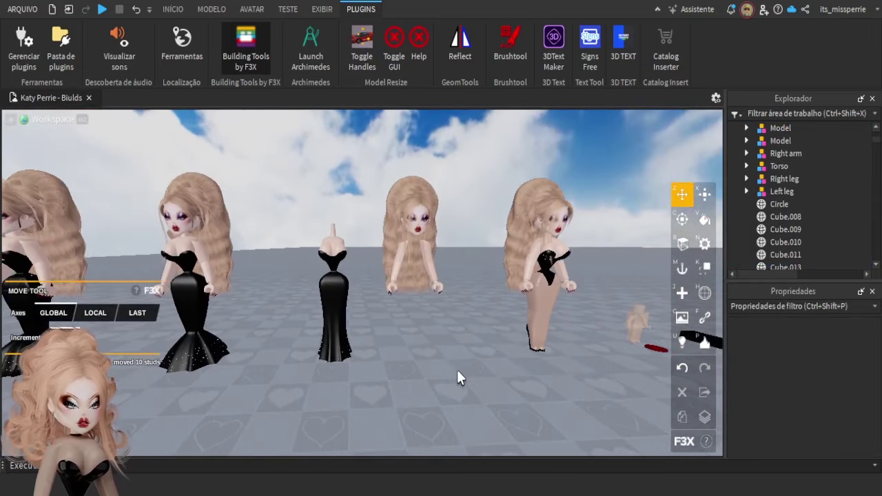
click(341, 328)
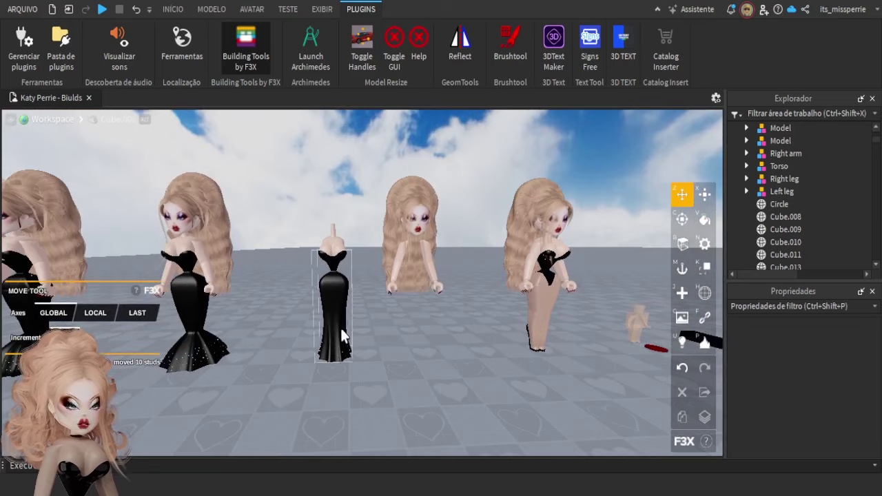
key(w)
key(a)
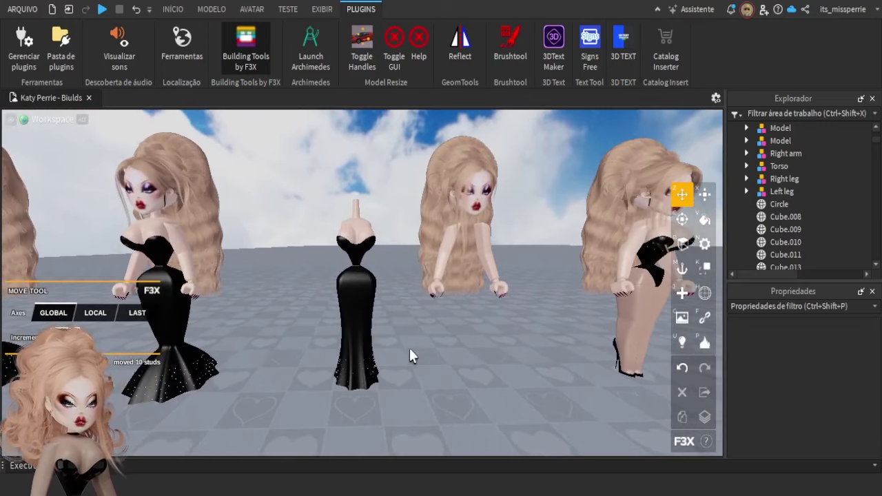
Examine the straight gown from underneath, including the legs inside the skirt
key(q)
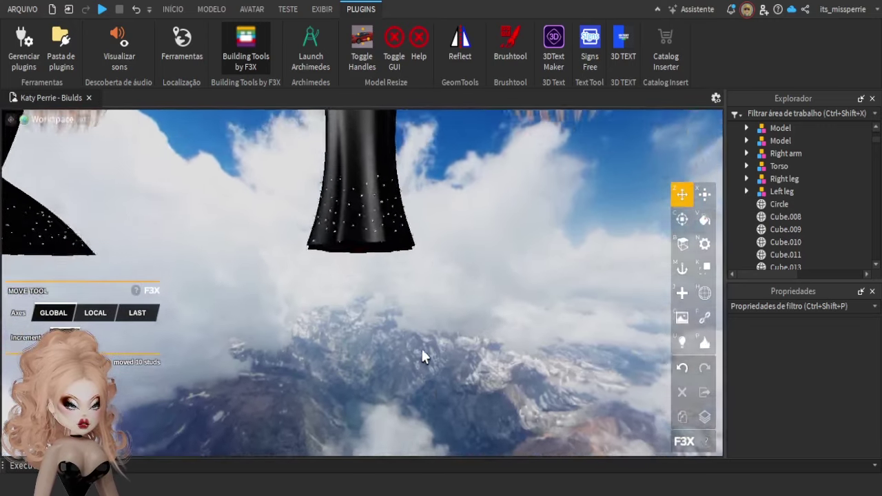
click(422, 349)
right_drag(422, 350, 421, 350)
scroll(421, 349, down, 5)
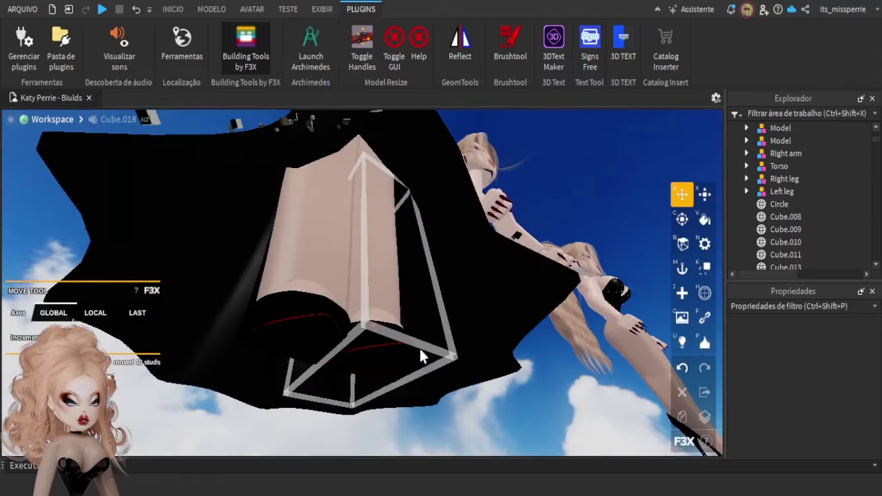
scroll(420, 350, up, 3)
scroll(420, 350, down, 8)
right_drag(421, 350, 420, 350)
key(e)
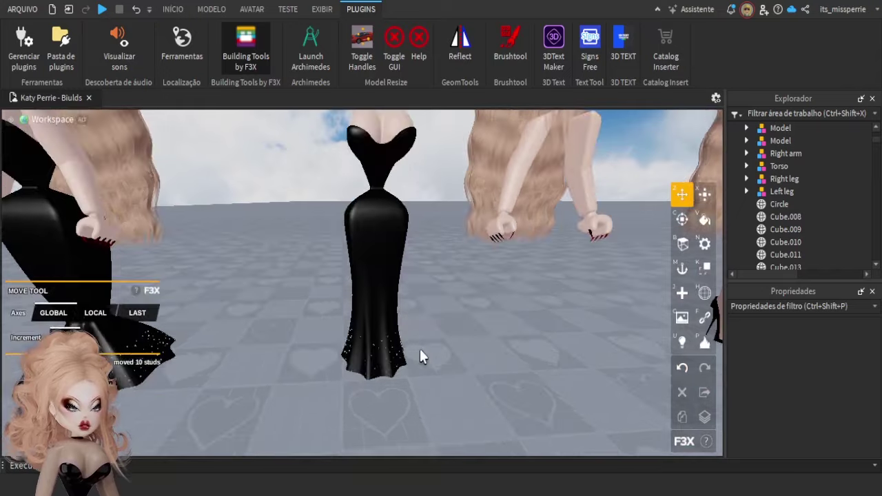
Examine the straight gown's skirt and hem from the front, near and far
key(s)
key(d)
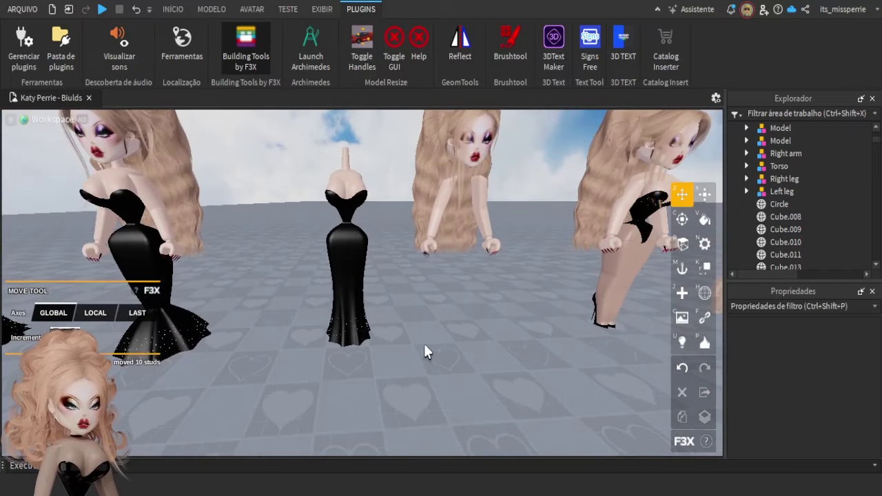
right_drag(425, 346, 425, 345)
scroll(424, 351, up, 3)
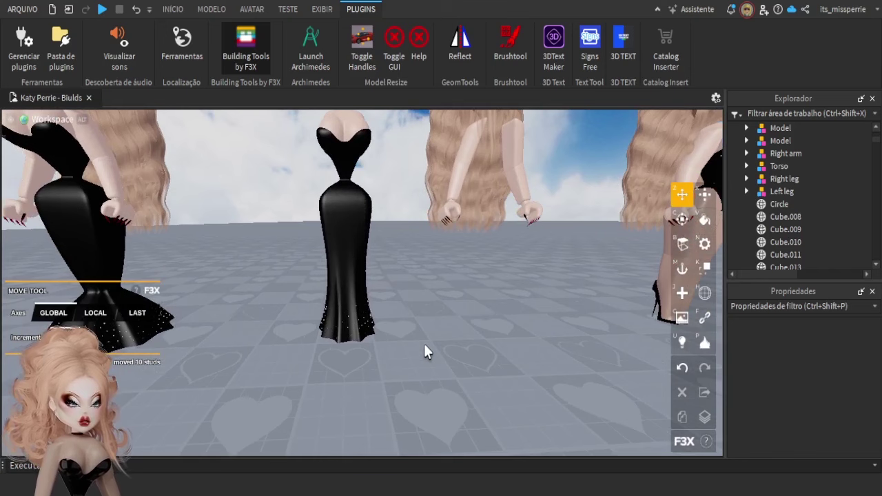
scroll(425, 351, down, 3)
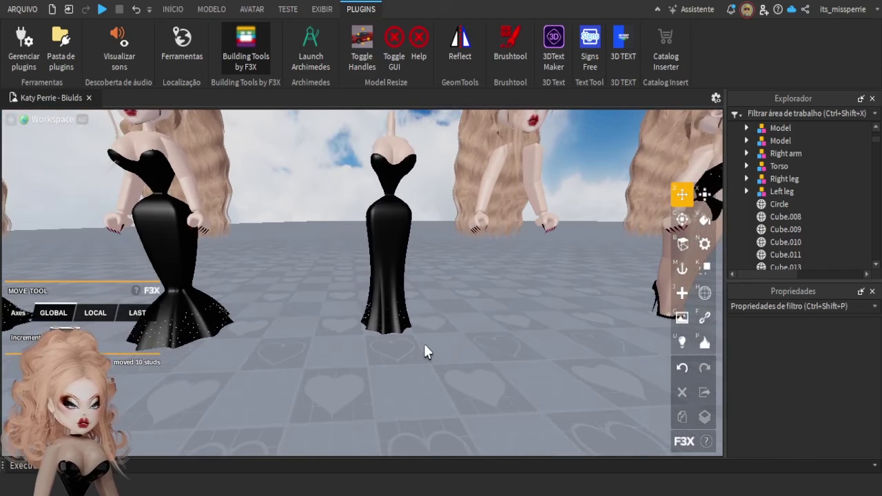
scroll(425, 346, down, 3)
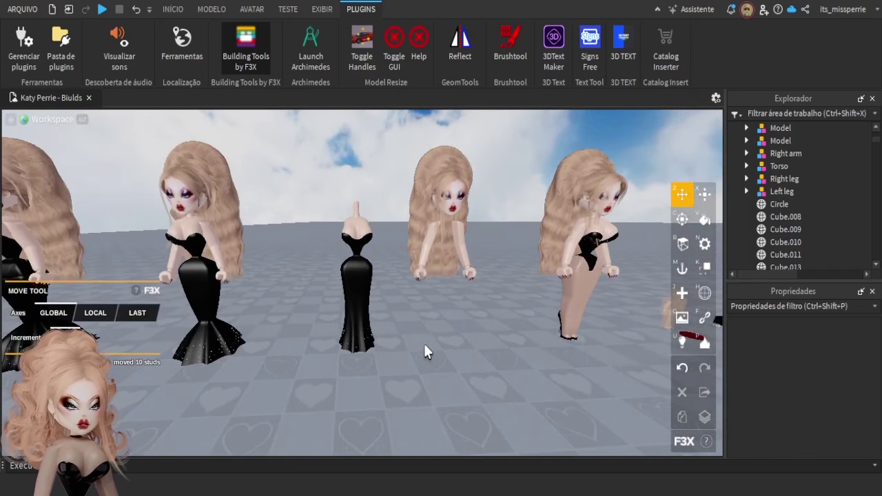
Try moving the straight gown mesh alone toward the detached head, and undo the move
click(353, 303)
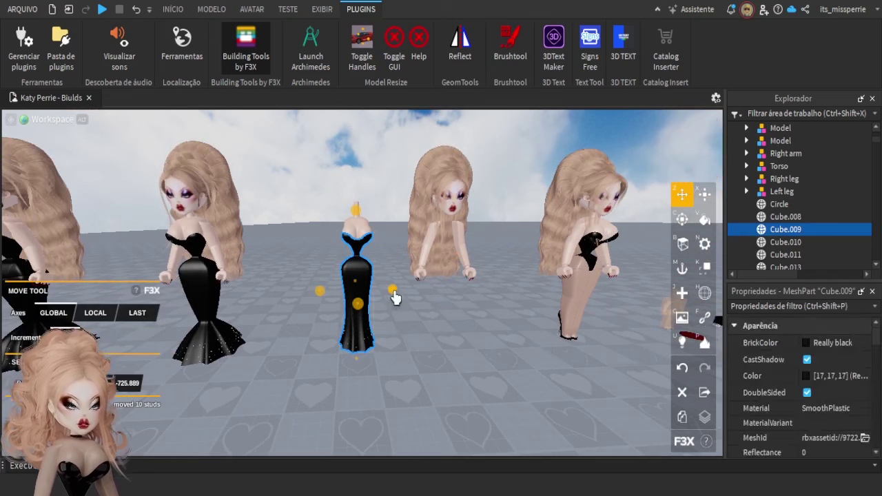
drag(393, 293, 458, 293)
key(ctrl+z)
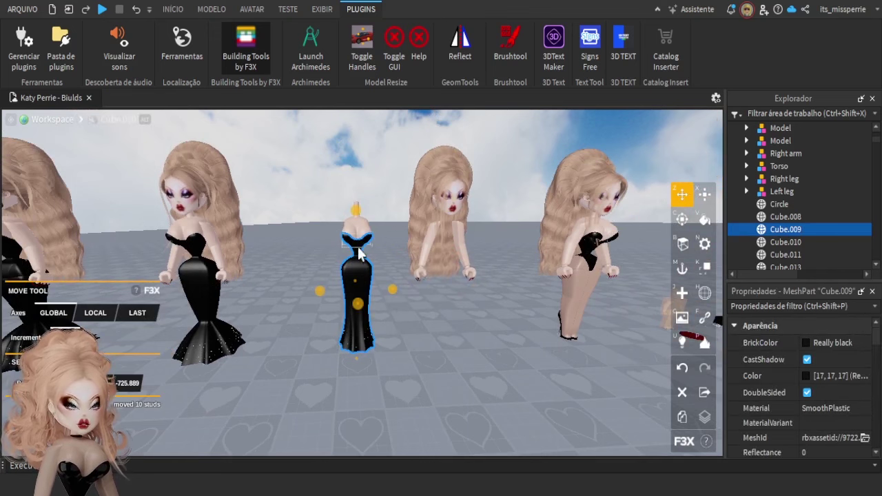
click(421, 318)
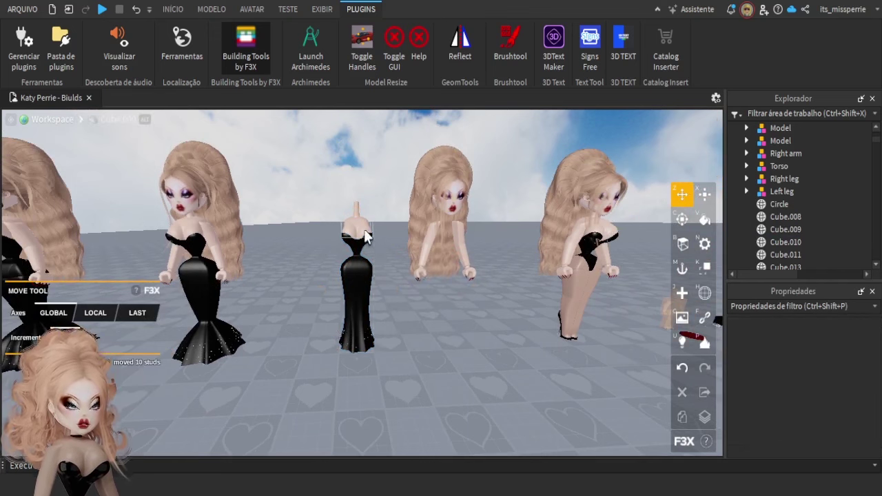
Group all remaining parts of the straight-gown body, from the neck to the skirt hem, into one model
right_drag(428, 339, 428, 339)
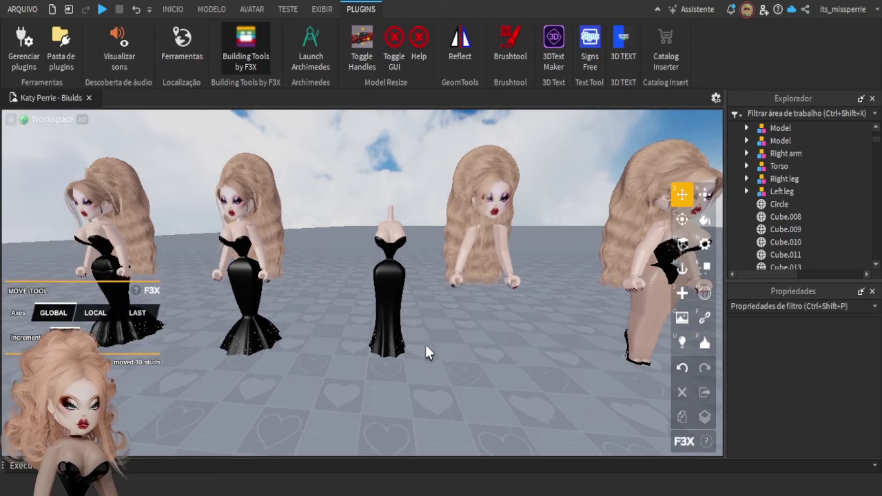
key(w)
key(s)
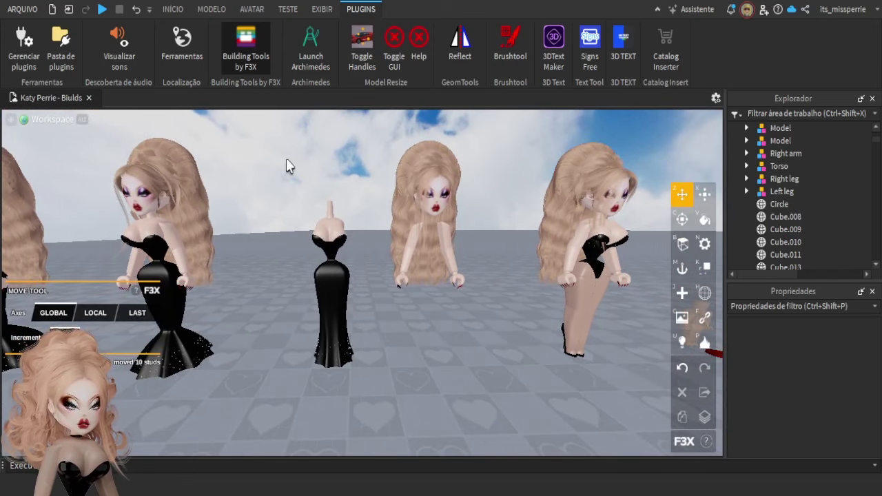
drag(288, 160, 362, 393)
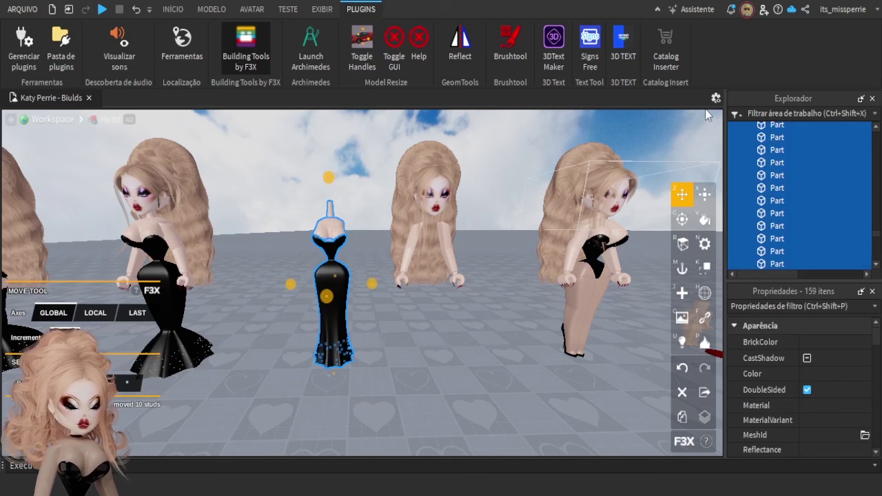
key(ctrl+g)
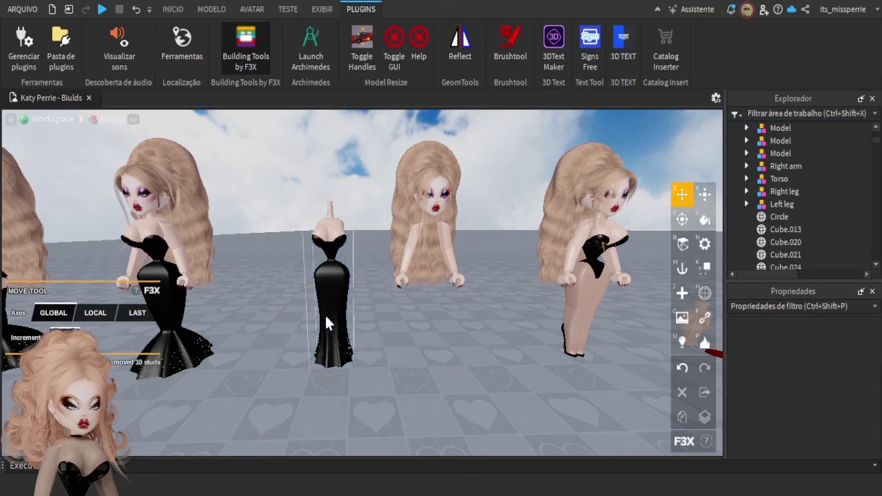
Name the grouped straight-gown body torso and move it under the detached head, between the arms
click(825, 405)
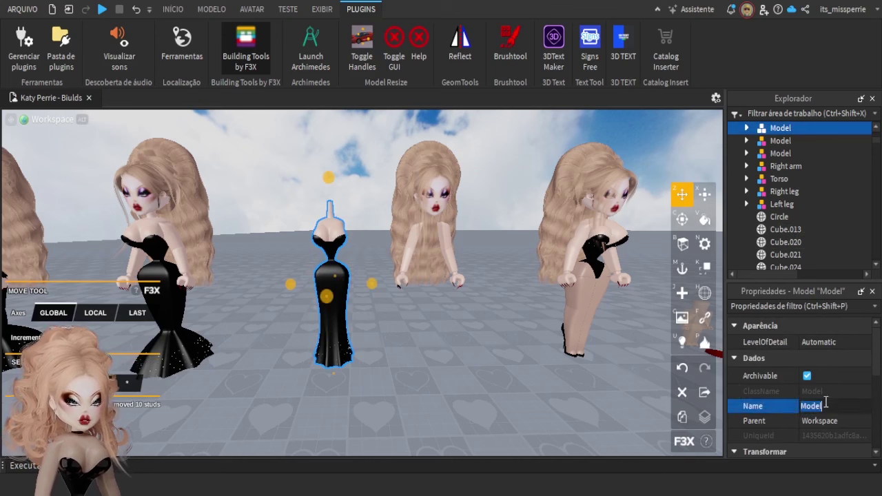
text(torso)
key(Return)
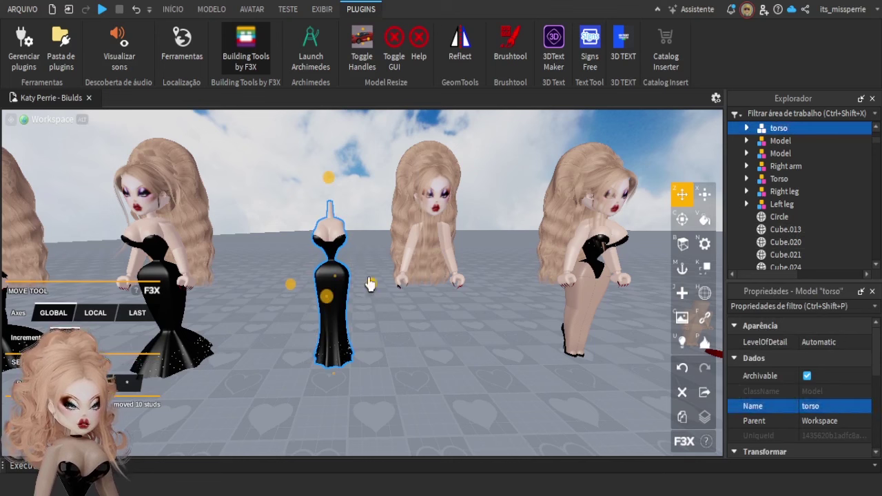
drag(372, 290, 432, 273)
click(320, 385)
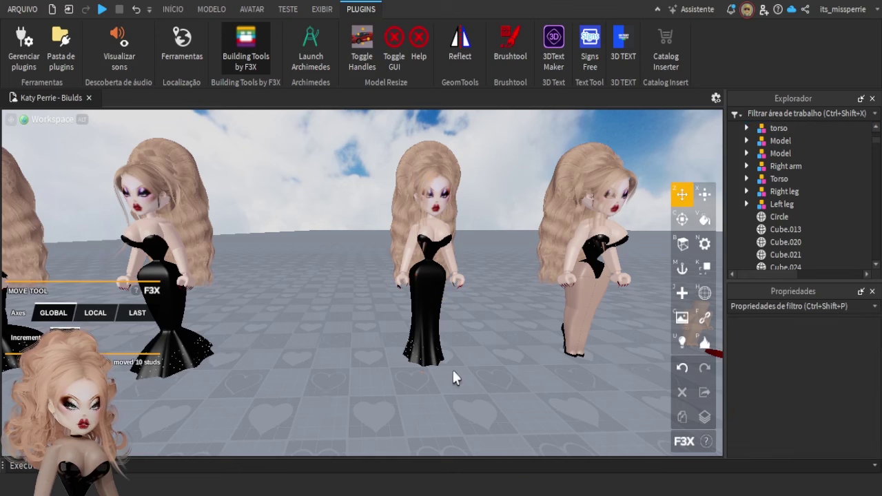
Check the straight-gown avatar's arm and head models, and look over the neighbouring mermaid-gown avatars
click(419, 284)
click(444, 269)
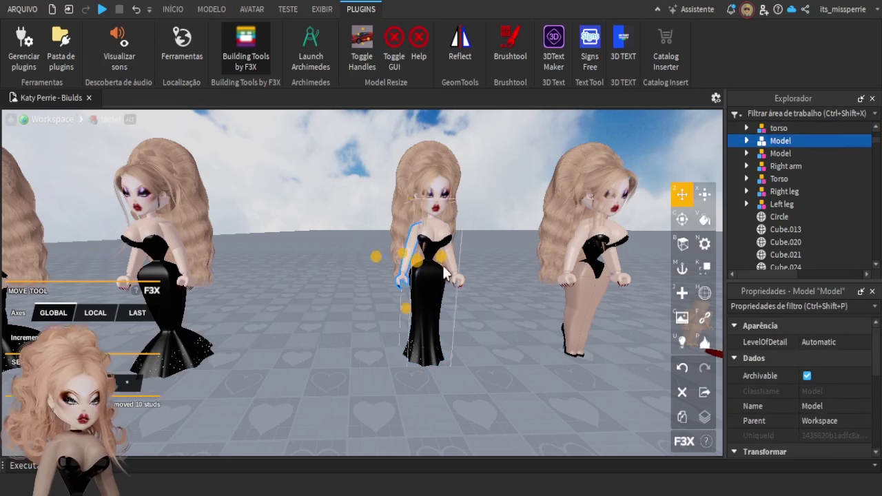
click(457, 279)
click(437, 201)
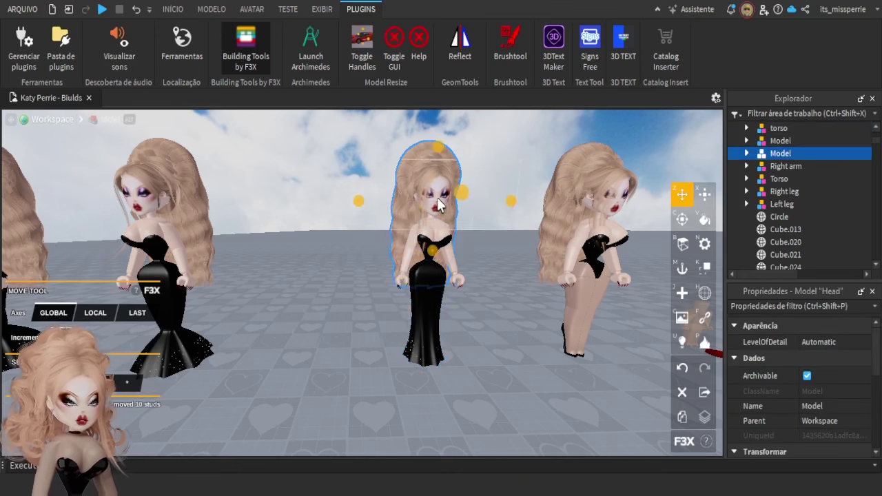
click(270, 326)
key(a)
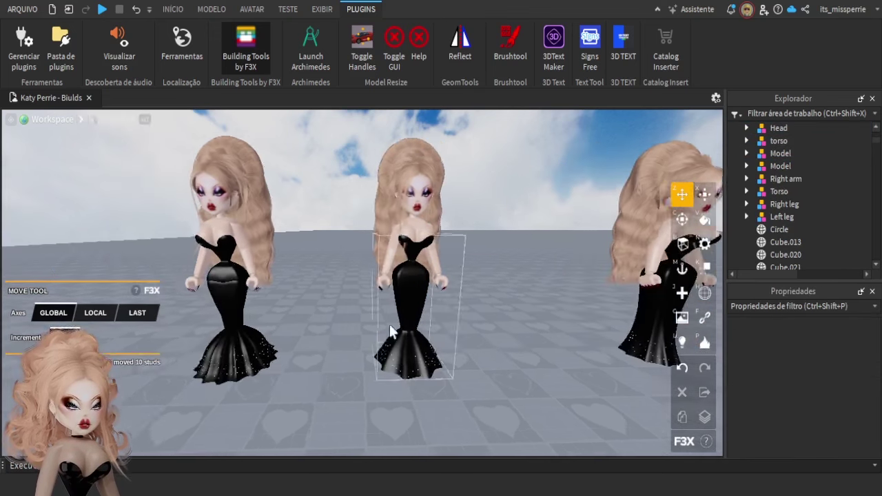
key(d)
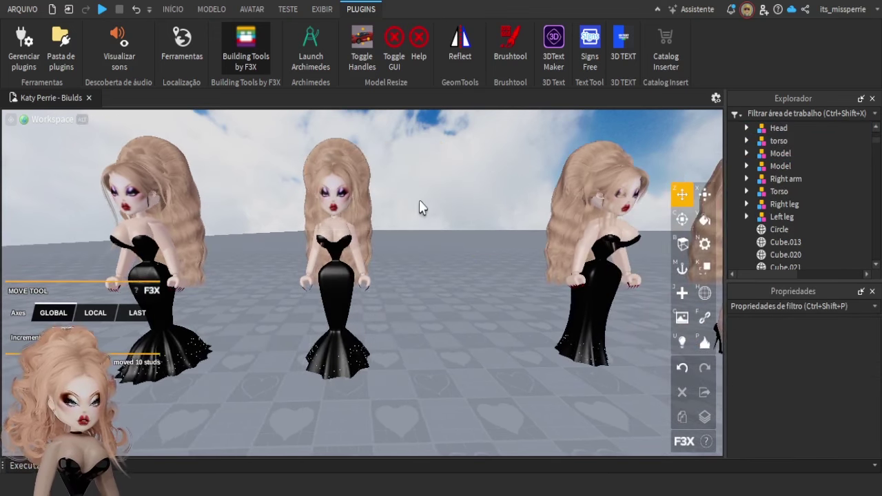
Group the face and hair of the smooth-skirted mermaid-gown avatar into a model named head and move it 10 studs sideways off the body
scroll(423, 209, down, 2)
click(348, 206)
shift+click(348, 172)
key(ctrl+g)
click(843, 406)
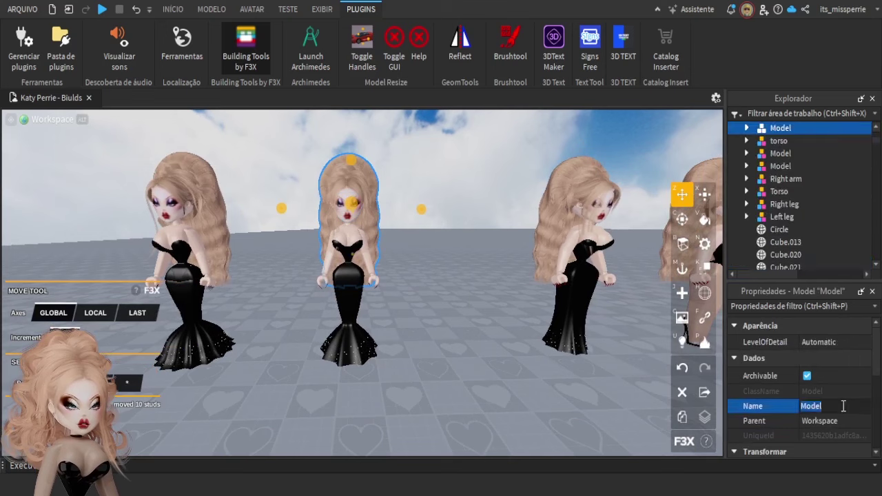
text(head)
key(Return)
drag(423, 209, 508, 211)
Group the hand, lower arm and upper arm of that avatar's left arm into a model named Left Arm
shift+drag(303, 317, 396, 363)
click(394, 299)
shift+drag(393, 300, 360, 226)
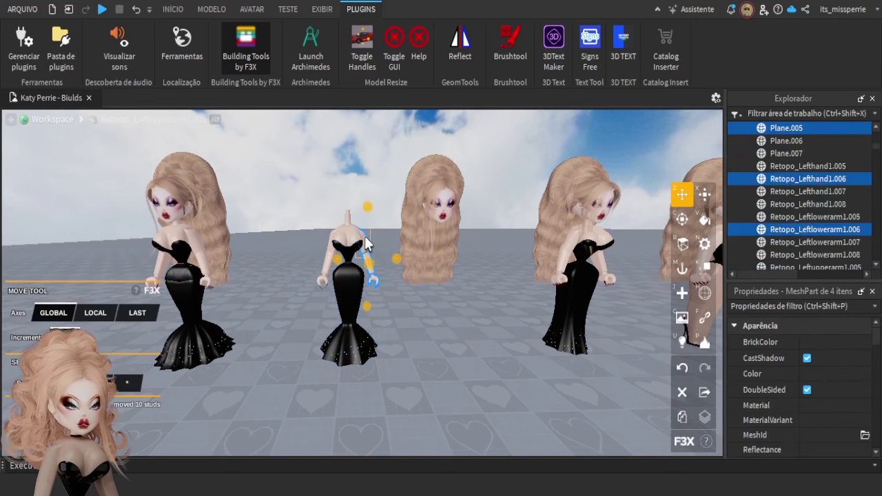
shift+drag(307, 226, 342, 201)
scroll(329, 293, up, 3)
scroll(394, 332, down, 1)
click(384, 304)
scroll(384, 304, down, 1)
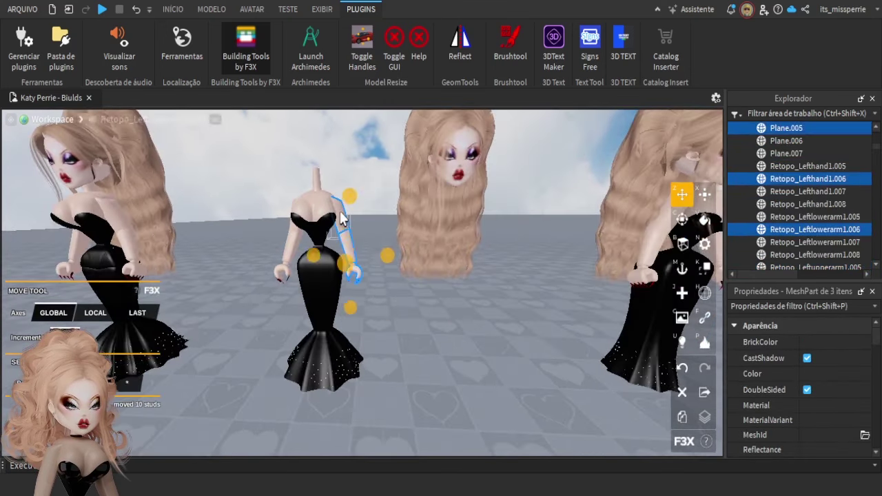
key(ctrl+g)
click(832, 406)
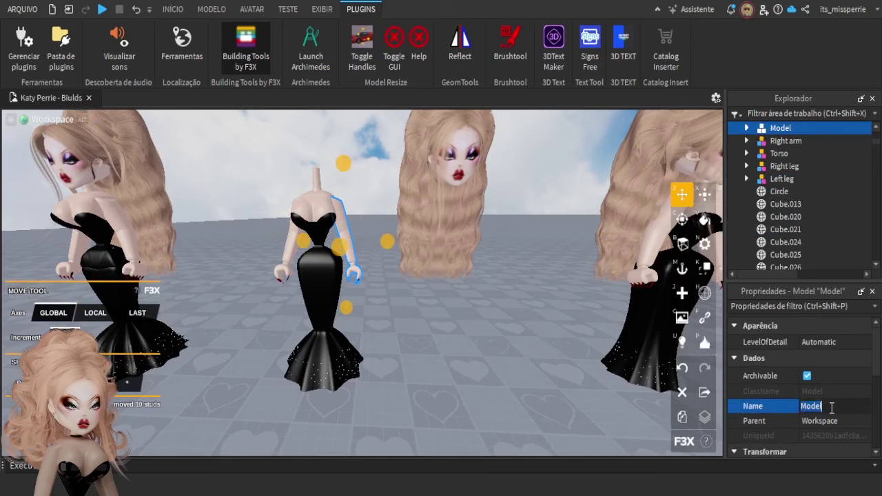
key(Return)
Group the pieces of the same avatar's other arm into a model named Right Arm
right_drag(386, 296, 414, 297)
click(308, 118)
shift+drag(307, 119, 362, 311)
key(ctrl+g)
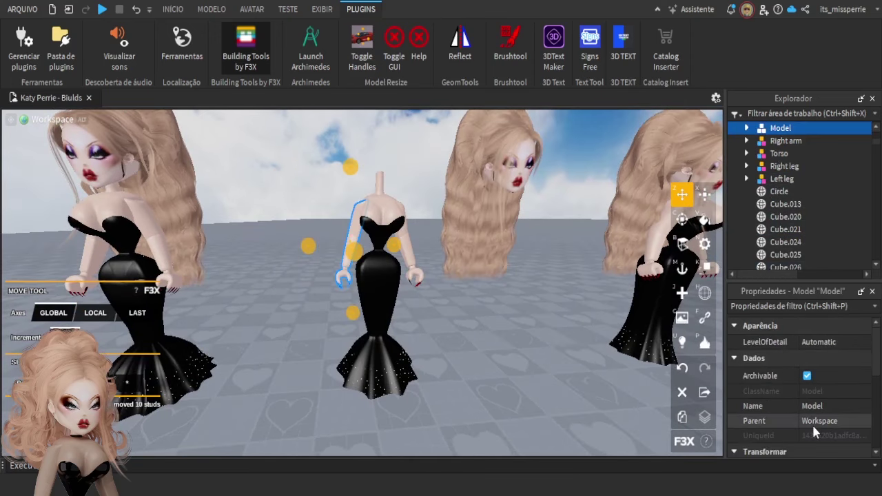
click(815, 408)
text(Right Arm)
key(Return)
Group the remaining neck, bodice and mermaid-skirt parts of the headless body into a model named Torso
scroll(401, 264, down, 2)
click(401, 264)
shift+drag(329, 181, 372, 383)
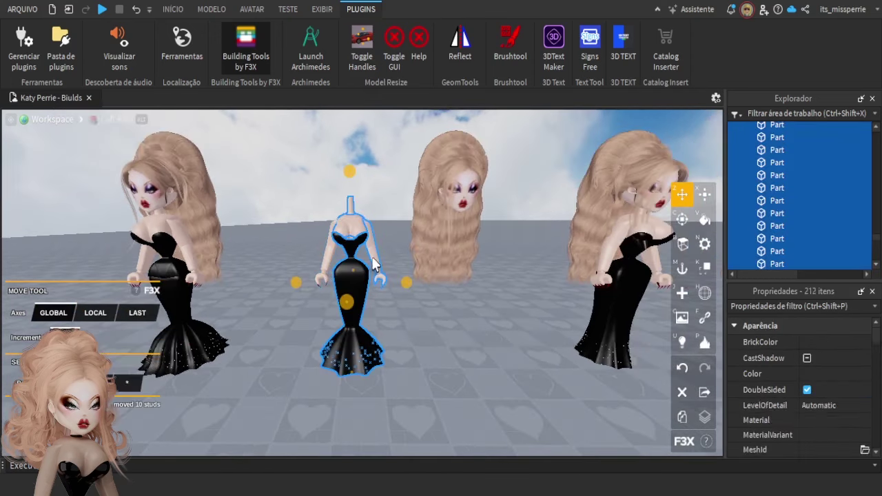
key(ctrl+g)
click(833, 407)
text(Torso)
key(Return)
Move the Torso model together with both arms sideways under the detached head to reassemble the avatar
shift+click(326, 250)
shift+click(376, 249)
drag(405, 283, 507, 284)
click(322, 412)
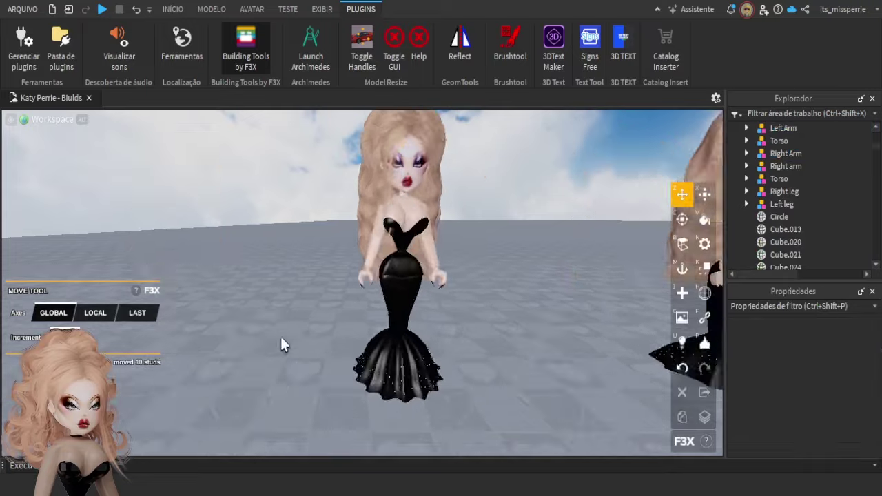
Compare the remaining mermaid-gown avatar with the finished gown avatars, checking how its skirt and hips are built
scroll(430, 433, down, 3)
scroll(430, 433, up, 1)
key(w)
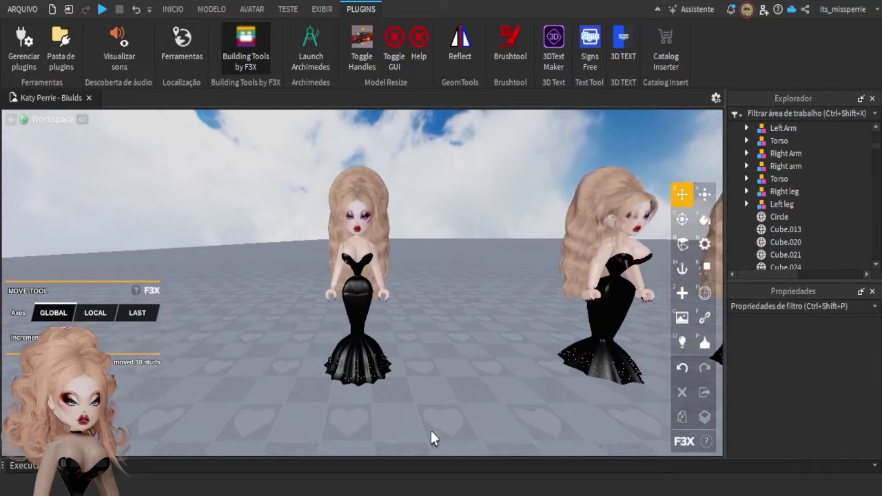
key(s)
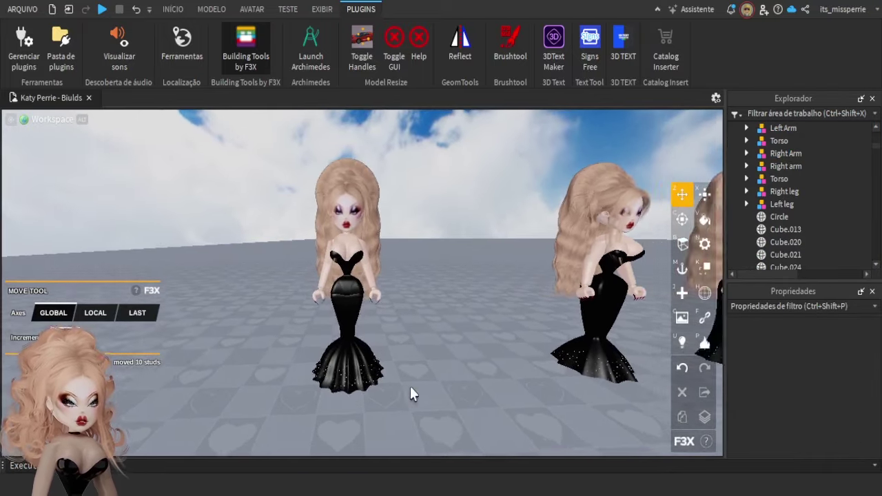
key(d)
key(w)
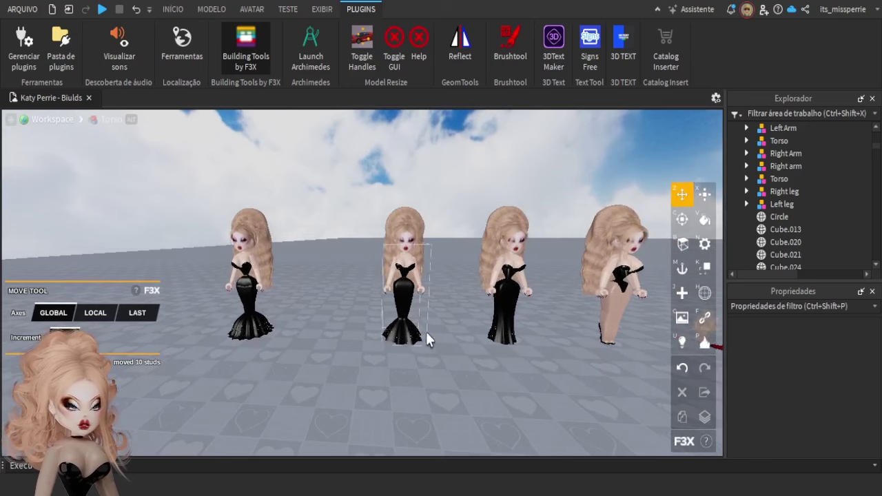
key(d)
key(w)
key(d)
key(w)
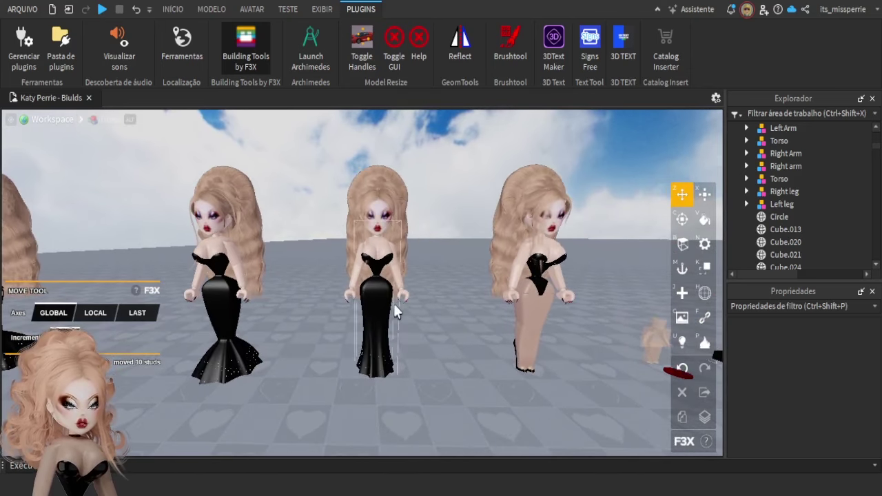
key(a)
key(a)
key(w)
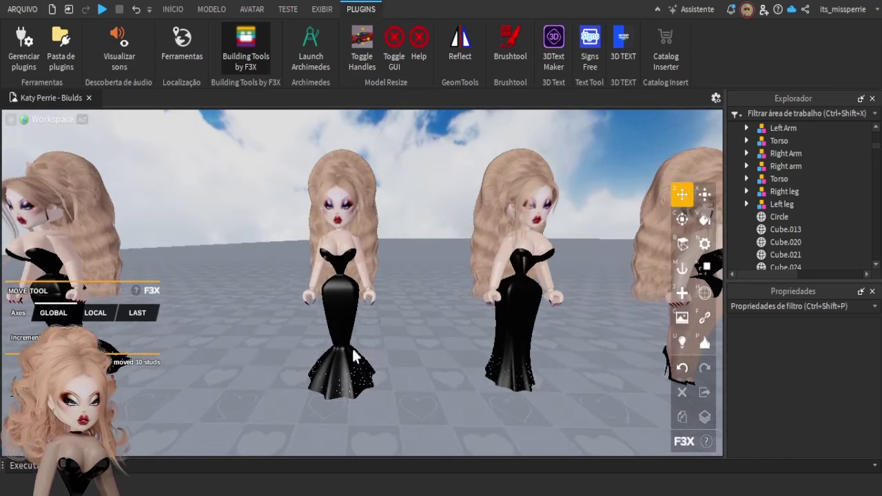
key(a)
key(a)
key(q)
key(w)
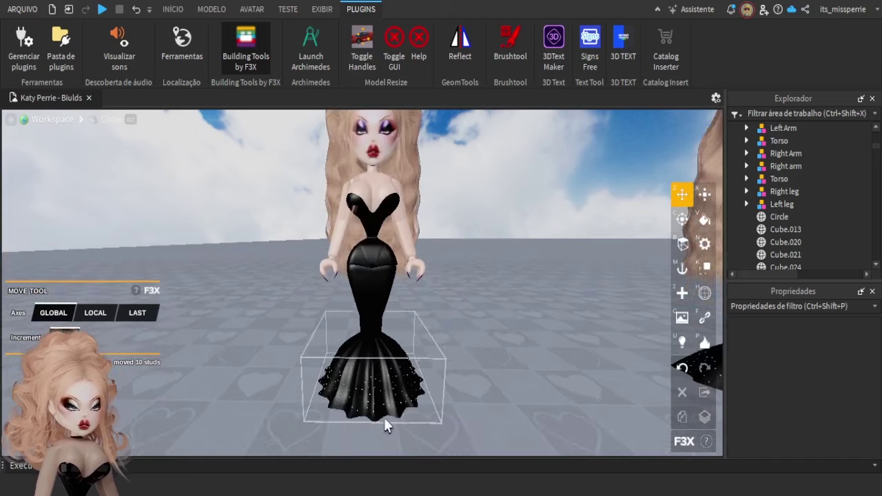
key(s)
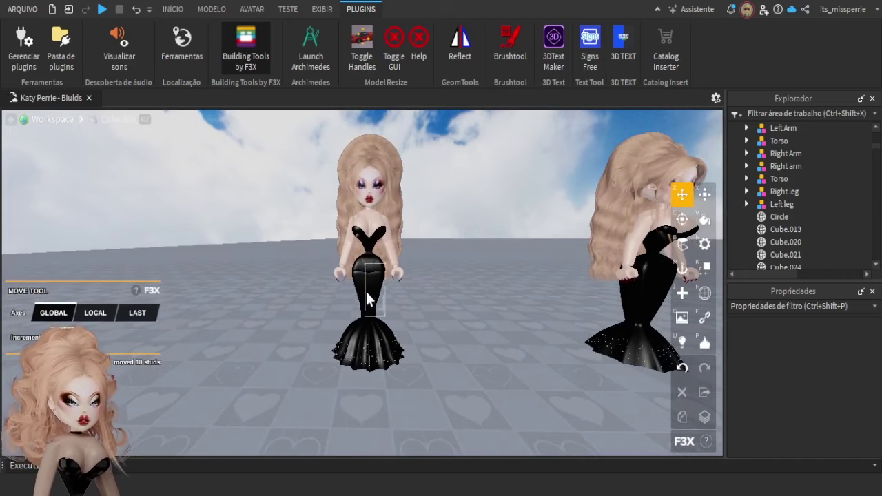
Try pulling the upper and lower black leg meshes out of the remaining mermaid gown, and undo the move
click(364, 290)
mouse_move(394, 288)
mouse_down()
mouse_move(369, 289)
mouse_move(384, 290)
mouse_up()
click(362, 309)
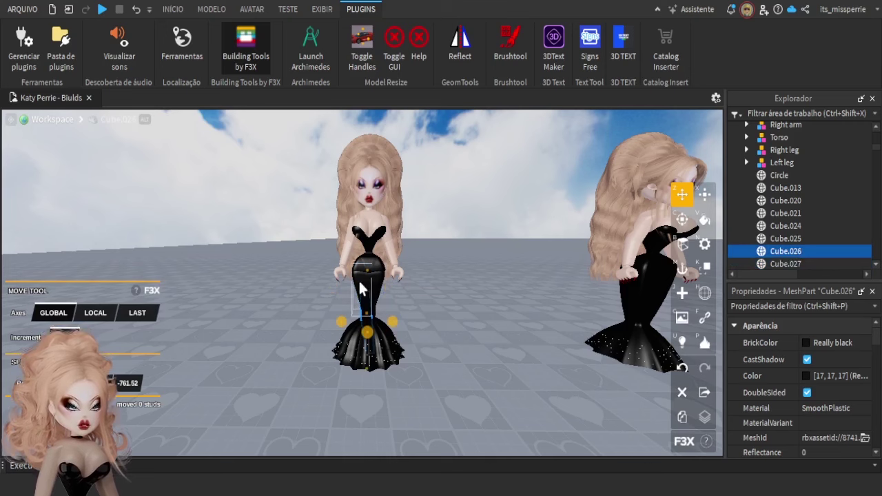
shift+click(360, 284)
drag(333, 308, 274, 319)
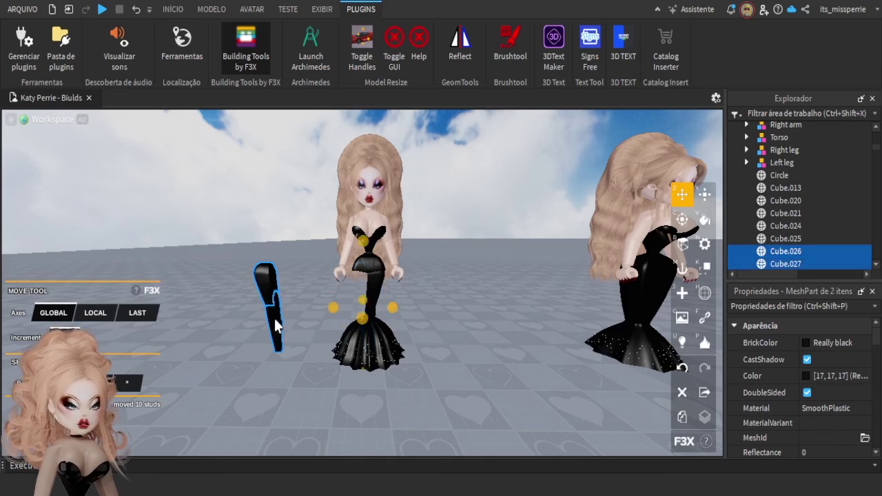
click(483, 364)
key(a)
key(d)
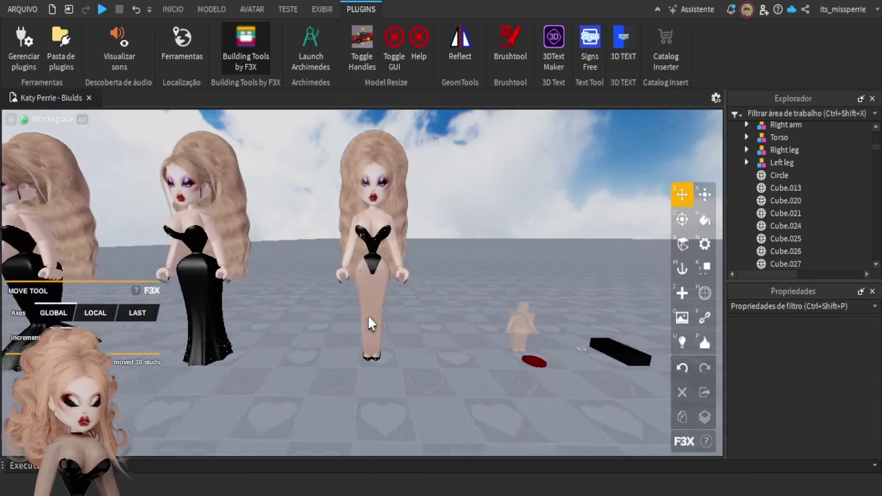
key(a)
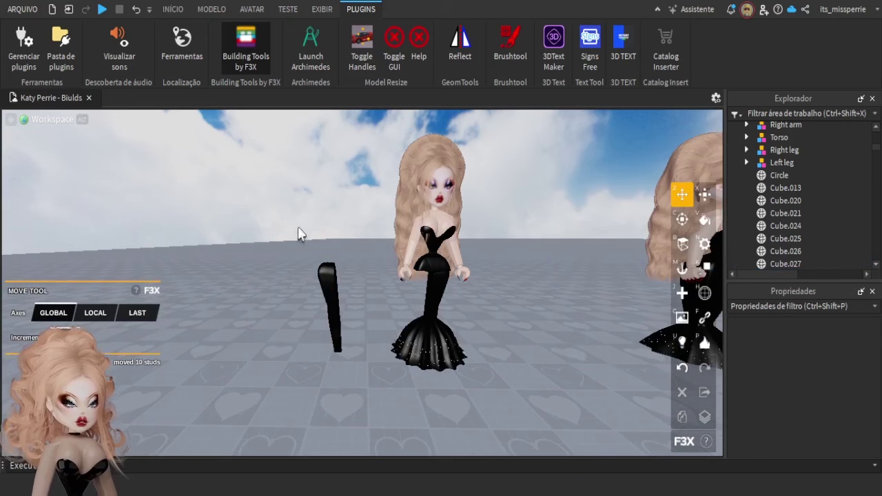
key(ctrl+z)
Examine the remaining mermaid gown's hips, legs and flared hem up close, and compare them with the neighbouring gowns
click(507, 377)
key(d)
key(w)
key(a)
key(s)
key(s)
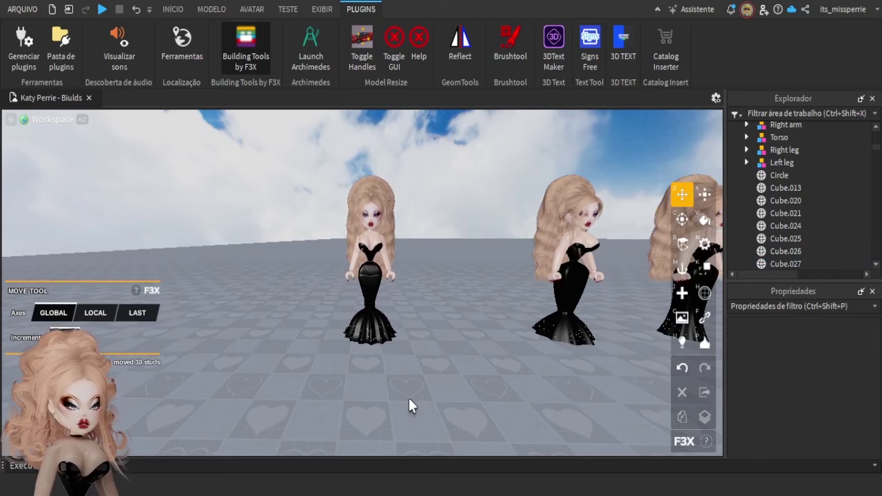
key(d)
key(w)
key(d)
key(w)
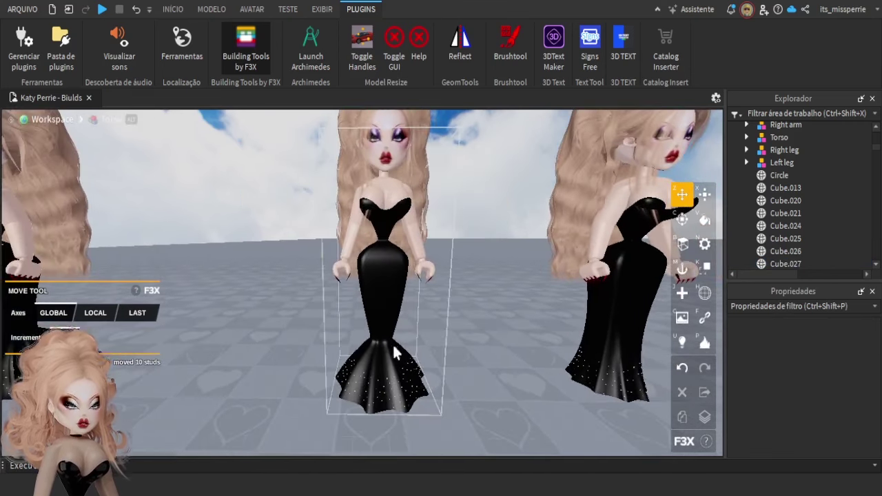
key(d)
key(d)
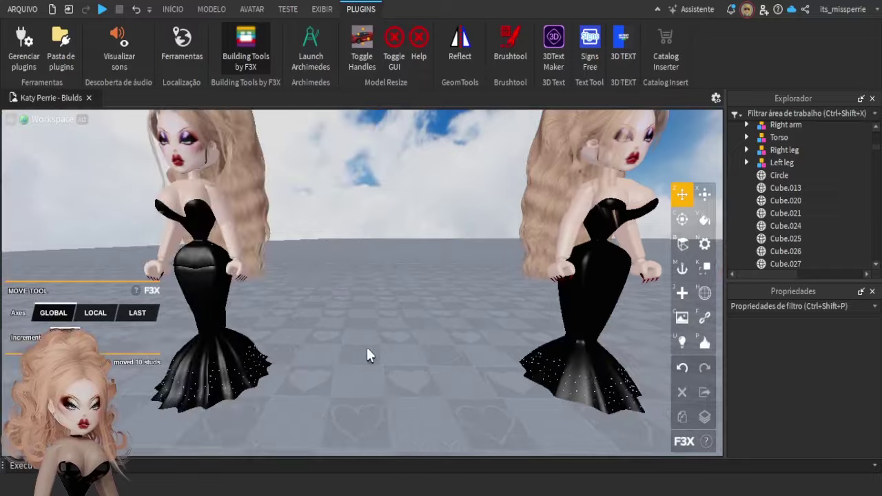
key(a)
key(a)
key(w)
key(d)
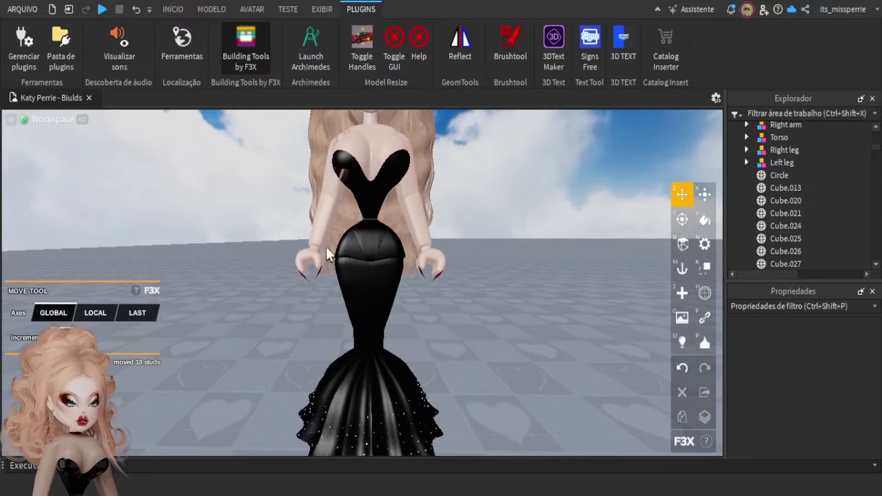
key(s)
right_drag(378, 363, 420, 381)
key(d)
key(s)
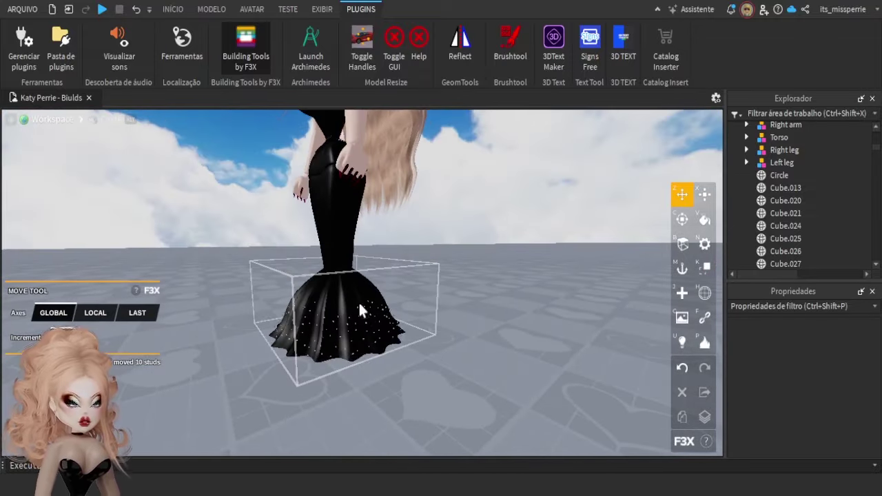
key(a)
right_drag(526, 368, 524, 368)
key(s)
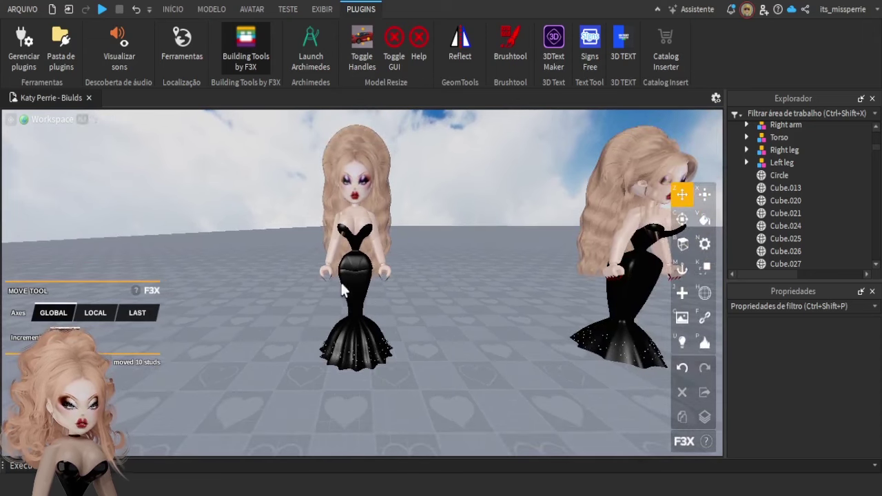
scroll(391, 310, down, 3)
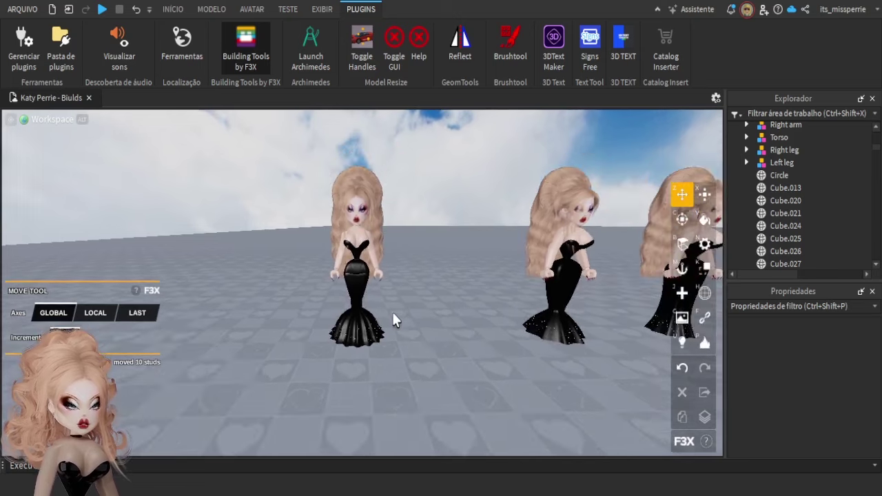
key(d)
key(a)
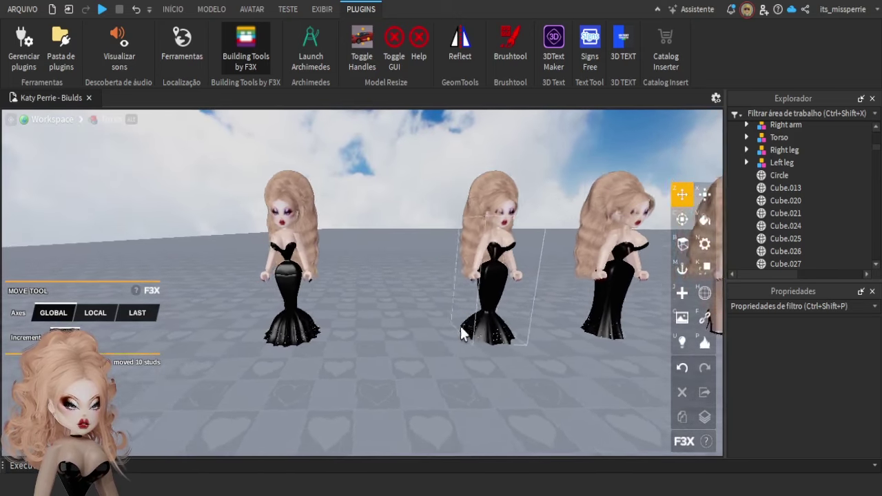
scroll(368, 342, up, 2)
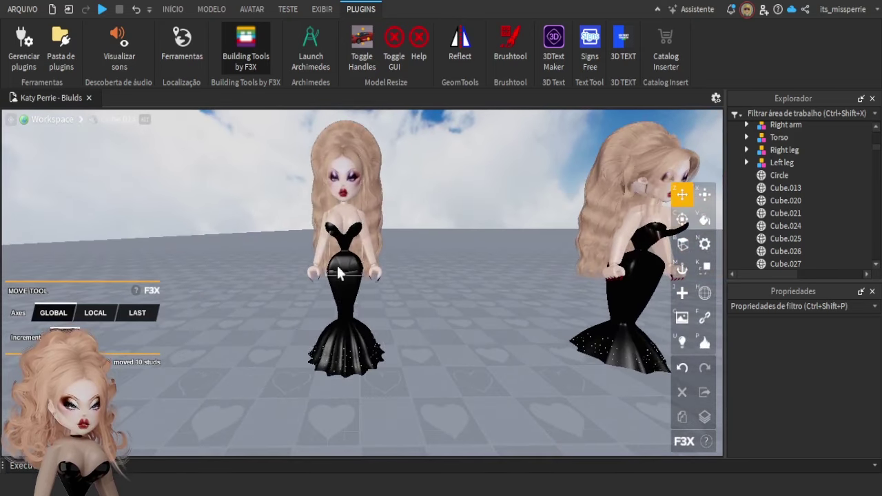
drag(396, 393, 300, 284)
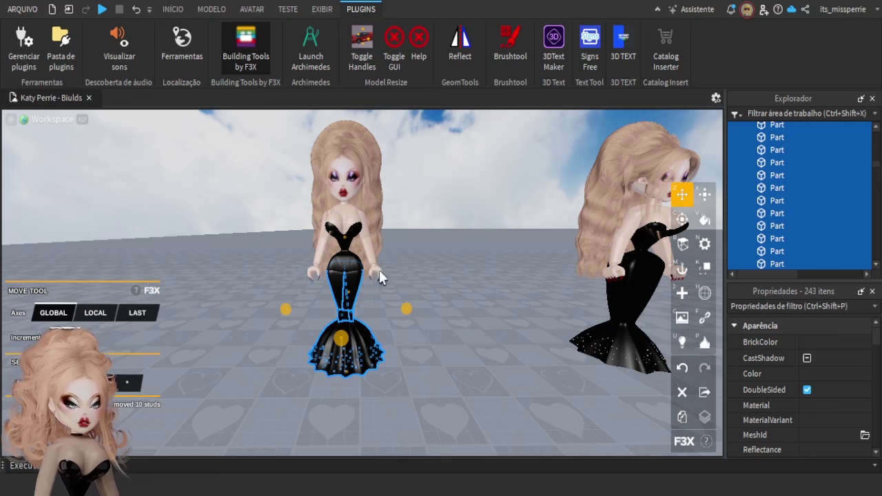
click(389, 311)
Move the remaining mermaid-gown avatar's face and hair 10 studs off the body and group them into a model named head
drag(389, 190, 267, 136)
drag(434, 186, 545, 196)
key(ctrl+g)
scroll(804, 372, down, 1)
click(805, 363)
text(head)
key(Return)
Group the upper arm, lower arm and hand of this avatar's right arm into a model named Right arm
drag(272, 155, 326, 312)
shift+click(324, 230)
key(ctrl+g)
click(826, 407)
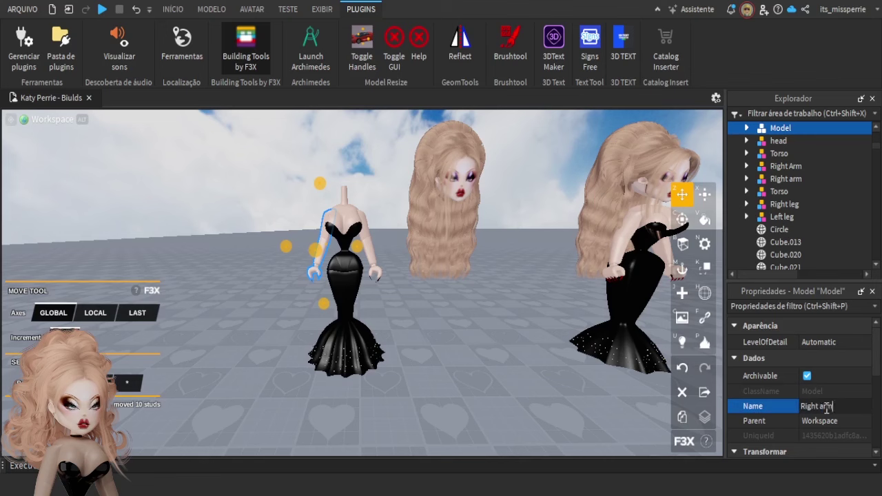
key(Return)
Group the pieces of this avatar's opposite arm into a model named Left arm
drag(394, 297, 357, 205)
scroll(832, 365, down, 1)
key(ctrl+g)
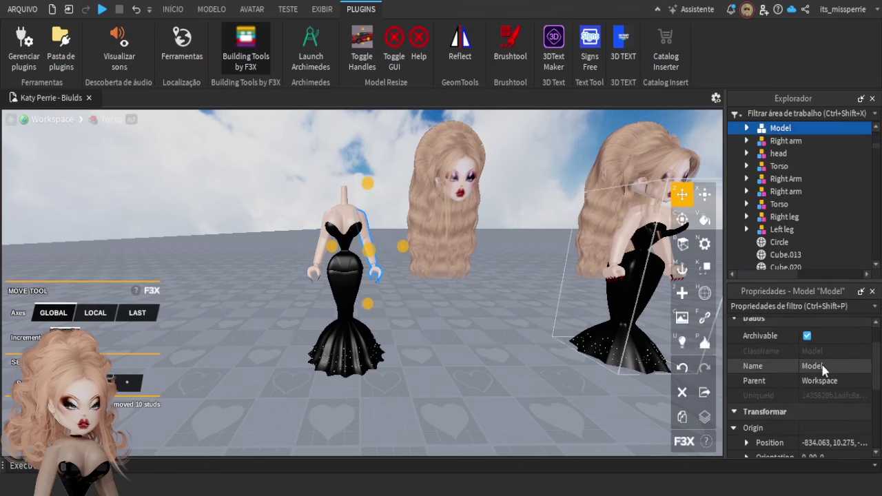
click(823, 368)
text(Left arm)
key(Return)
Move the Right arm and Left arm models together sideways under the detached head
click(316, 255)
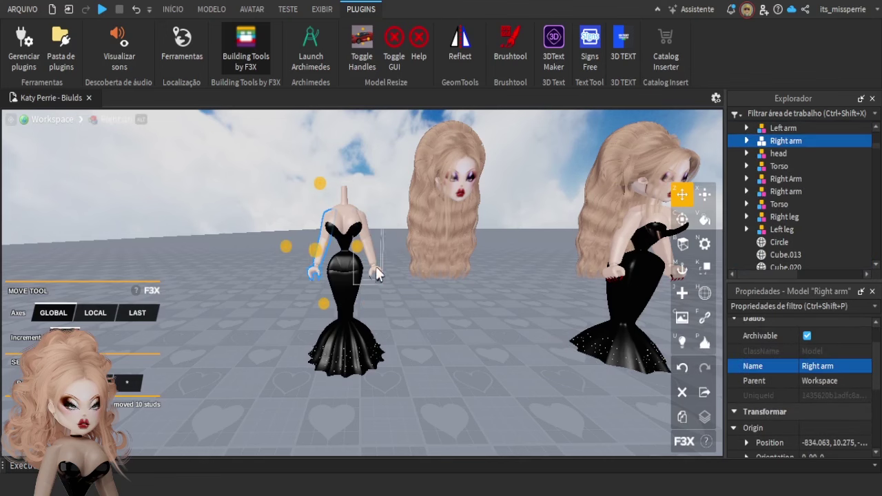
shift+click(375, 267)
drag(403, 248, 510, 248)
Group the remaining neck, bodice and skirt parts into a model named torso and move it 10 studs between the arms under the head
drag(296, 164, 399, 419)
key(ctrl+g)
scroll(821, 366, up, 1)
click(813, 366)
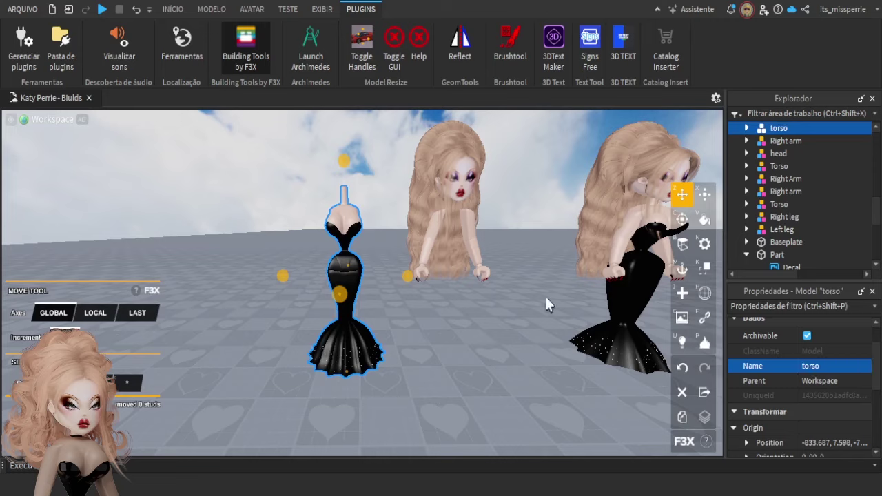
text(torso)
key(Return)
drag(407, 276, 515, 277)
click(434, 390)
Look over the row of four avatars and check the gown torso models by selecting them
key(a)
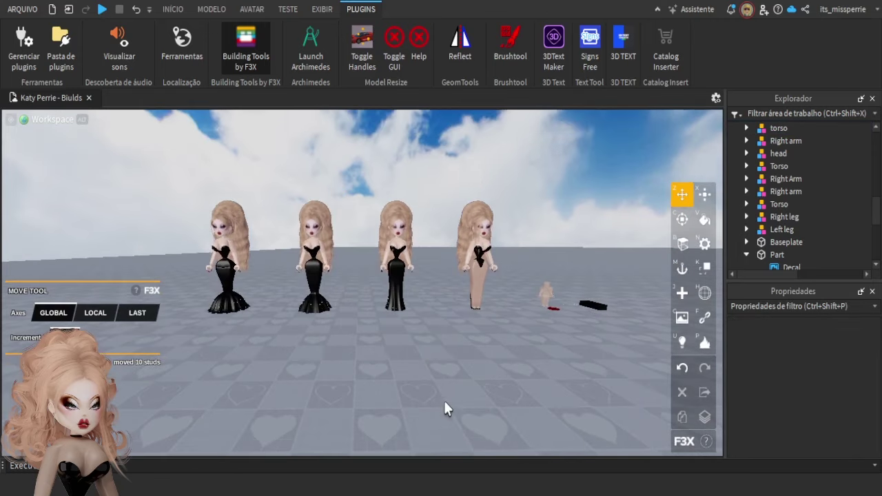
right_drag(444, 402, 445, 402)
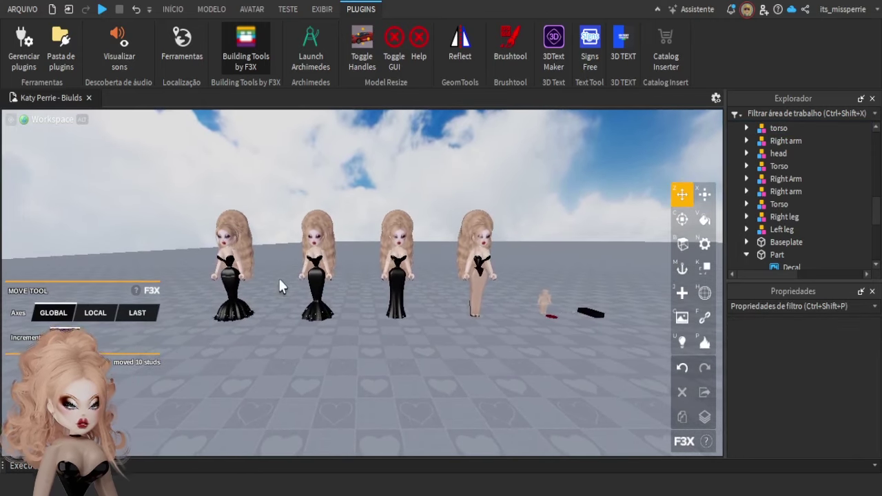
key(w)
key(a)
click(324, 309)
click(400, 341)
click(422, 277)
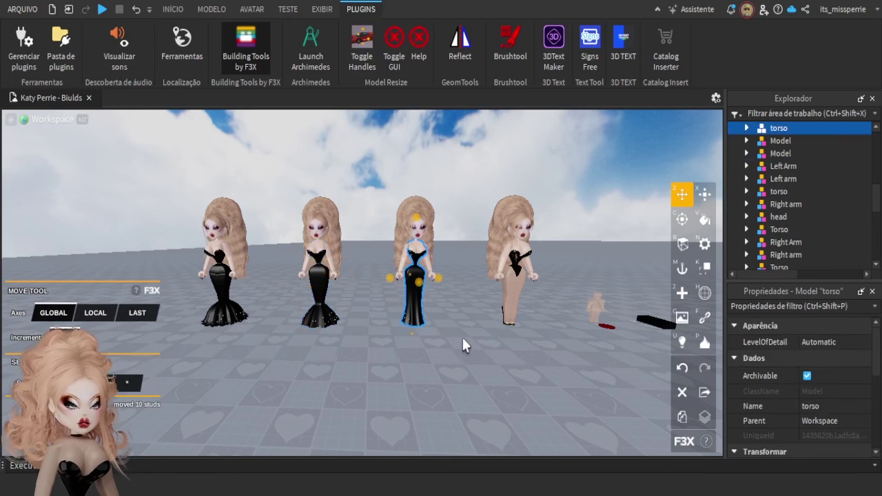
Clear the selection, look through the workspace's list of avatar part models, and collapse the ADR MORPHER model
click(462, 337)
click(525, 229)
click(558, 306)
scroll(802, 211, down, 2)
scroll(777, 239, down, 10)
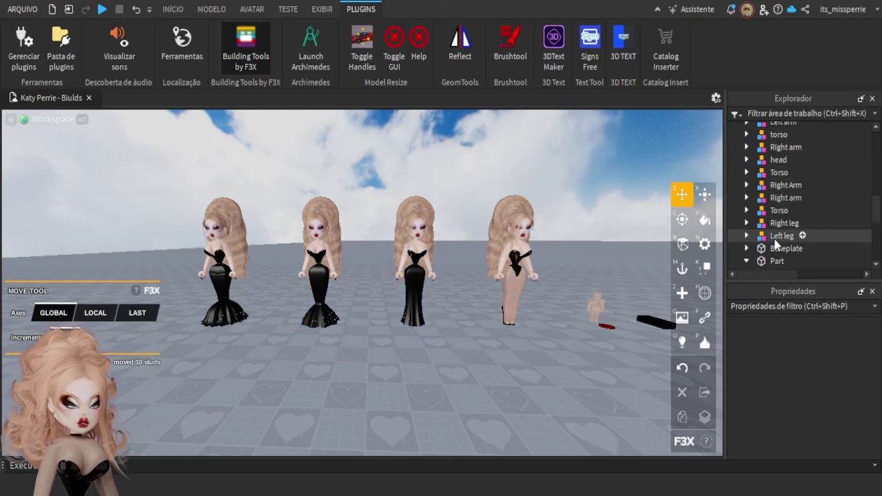
scroll(785, 254, up, 2)
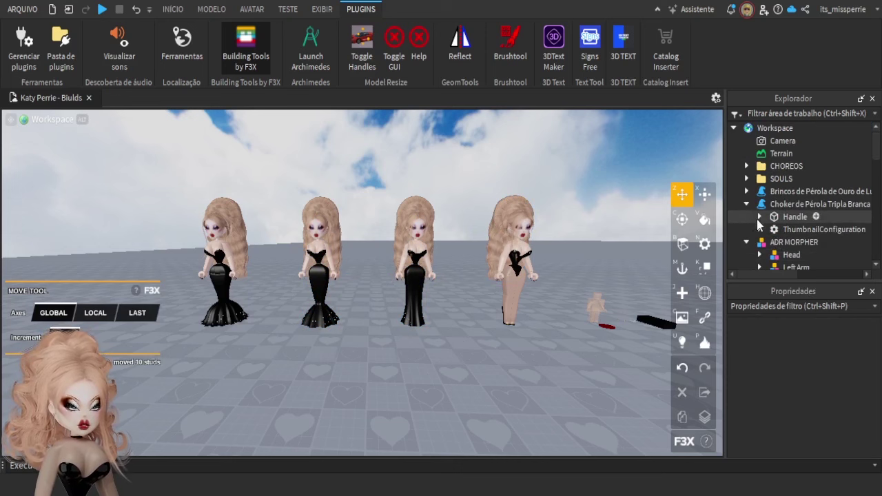
click(744, 240)
scroll(743, 235, down, 3)
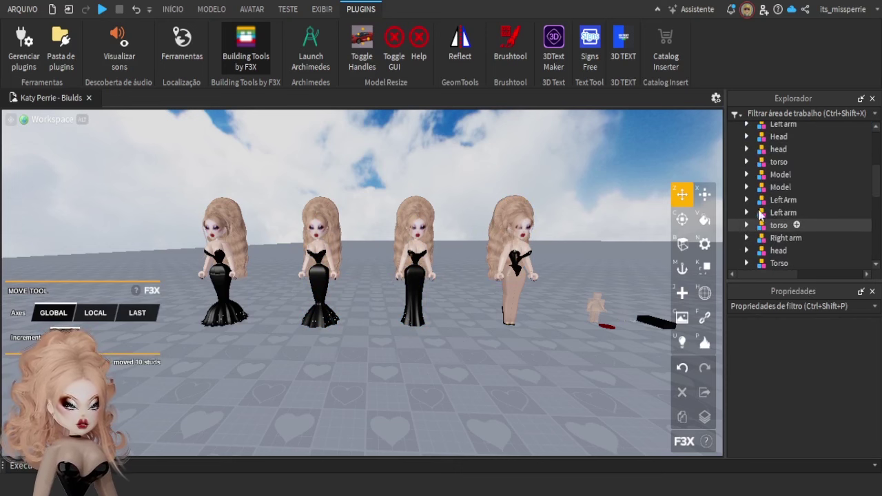
scroll(748, 235, down, 3)
scroll(765, 214, up, 3)
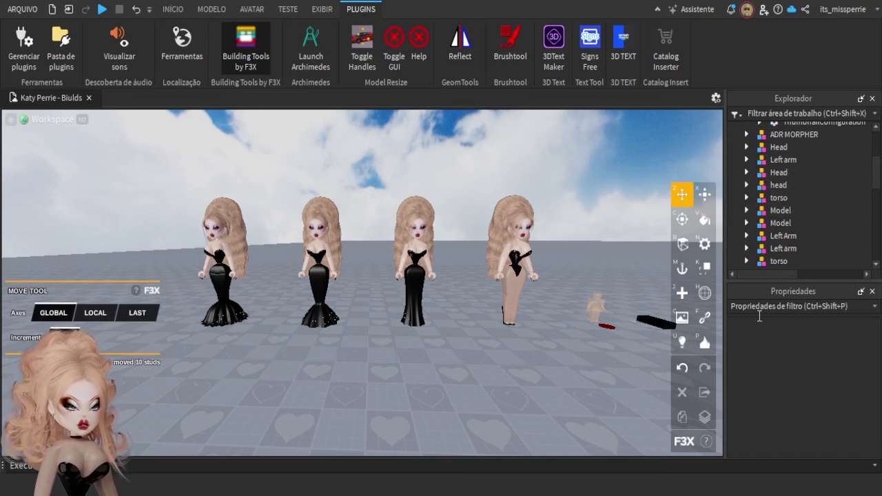
View the whole row of four avatars from nearer and farther away
key(d)
key(s)
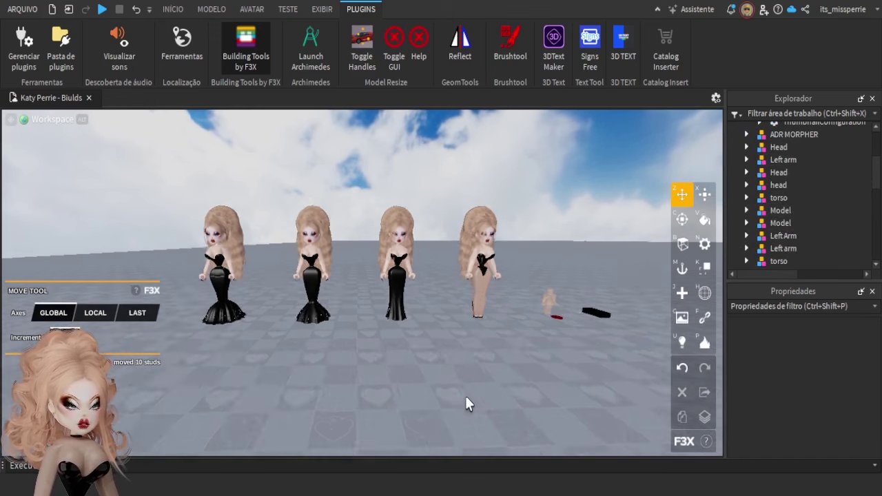
key(w)
key(s)
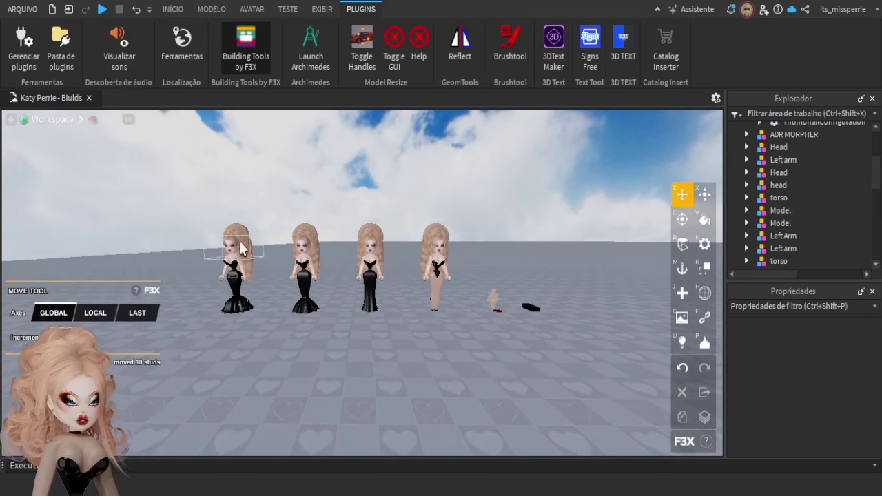
key(d)
key(a)
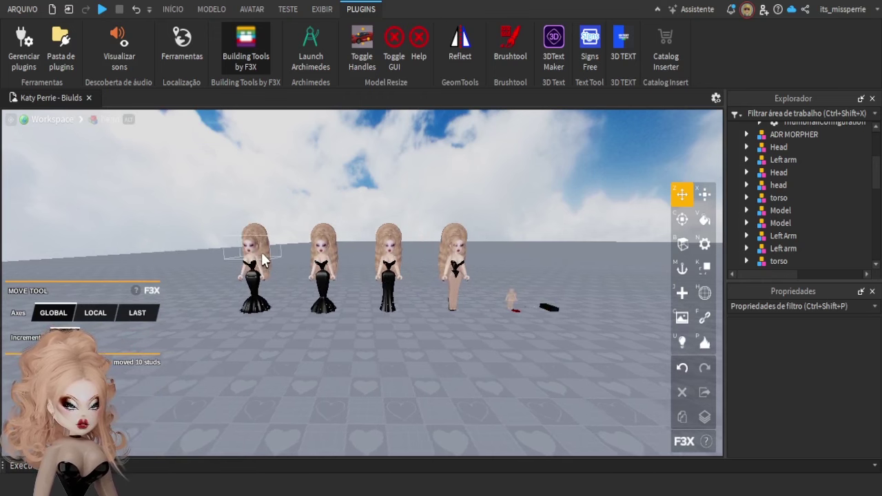
scroll(262, 259, up, 3)
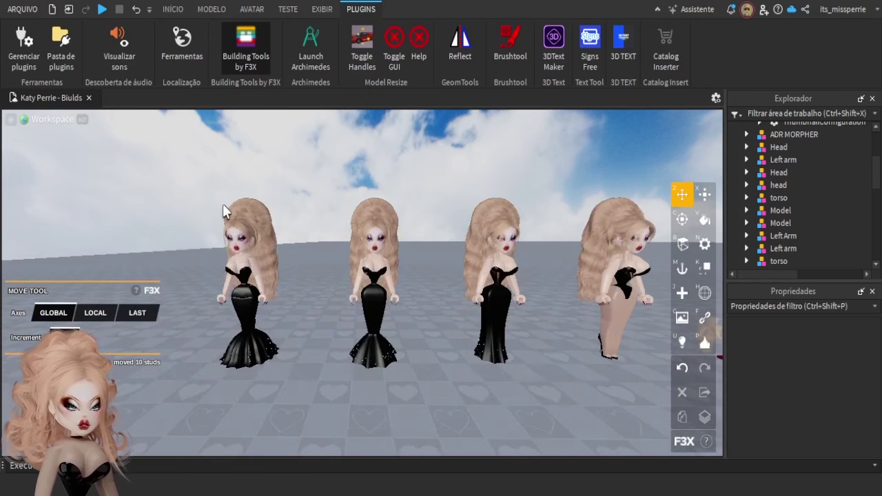
scroll(223, 204, down, 4)
scroll(182, 202, up, 2)
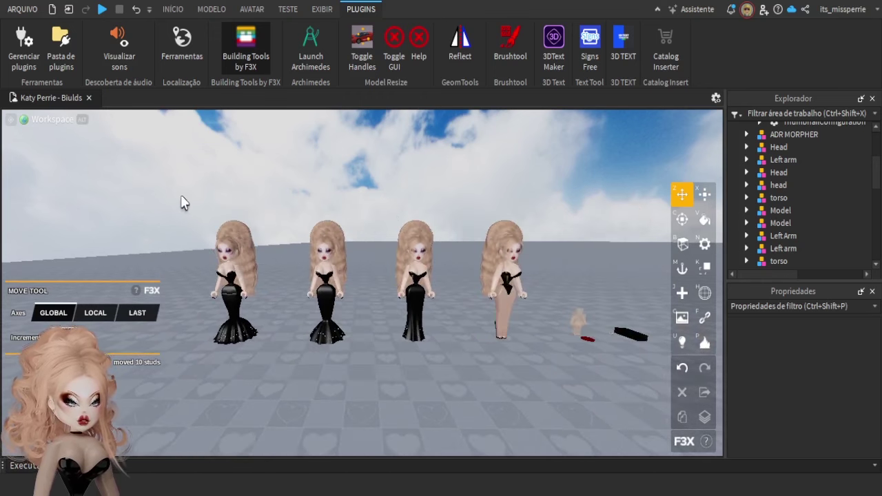
Select all body-part models of the four avatars, check their anchor status and collision setting, and clear the selection
drag(168, 182, 568, 374)
key(m)
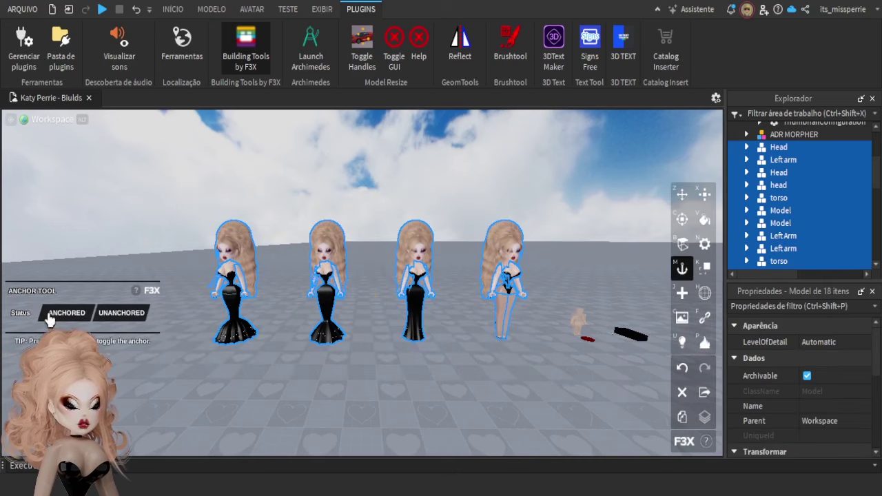
click(708, 274)
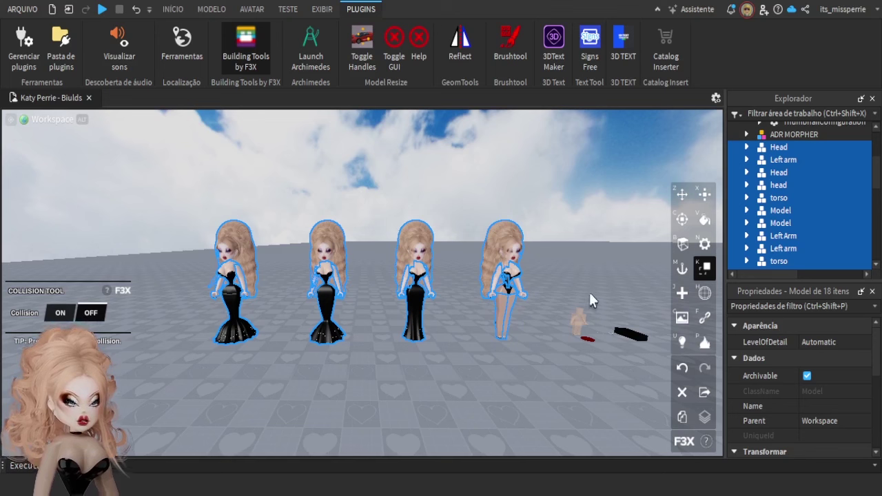
click(681, 269)
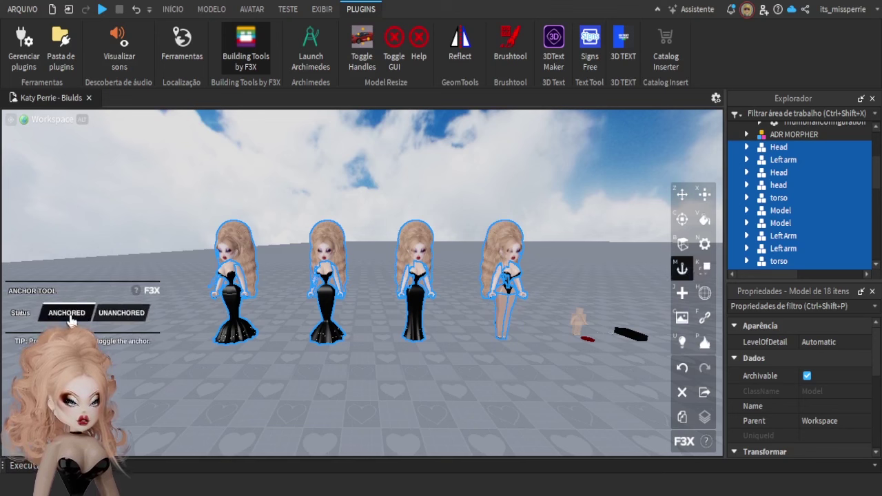
click(701, 270)
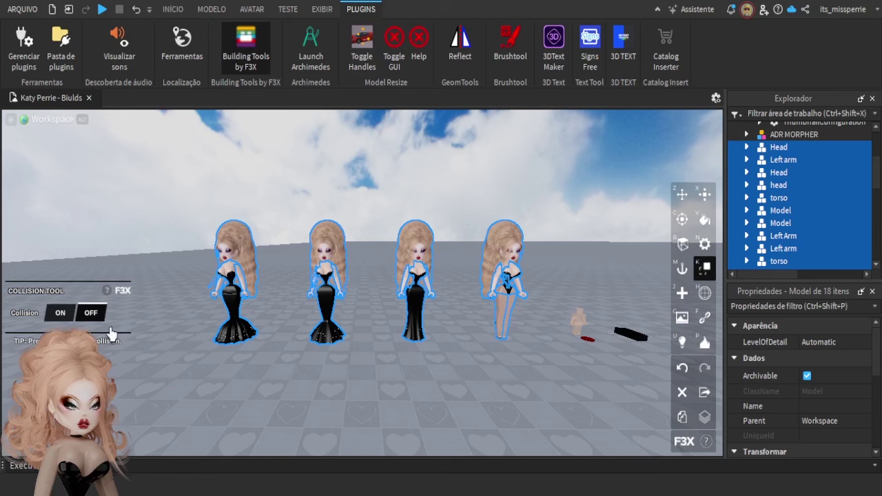
click(380, 384)
Inspect the four avatars from below the floor, close to the mermaid gown, and at an angle along the row
scroll(372, 376, down, 2)
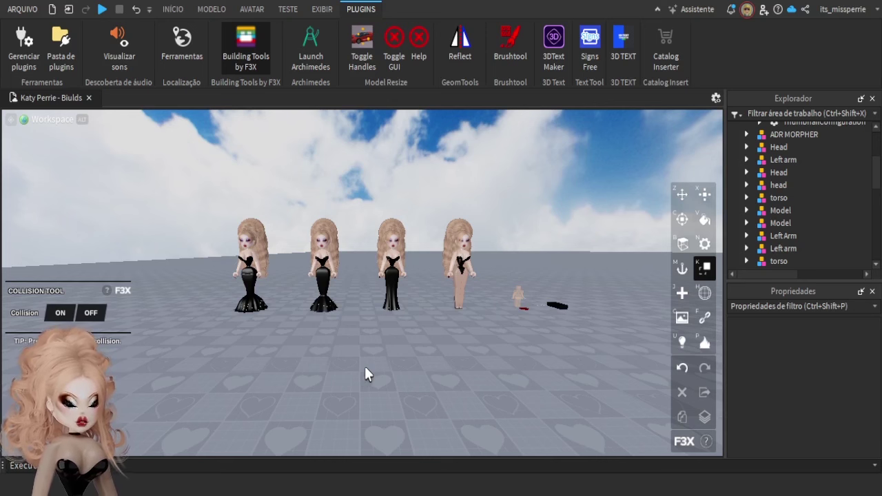
key(q)
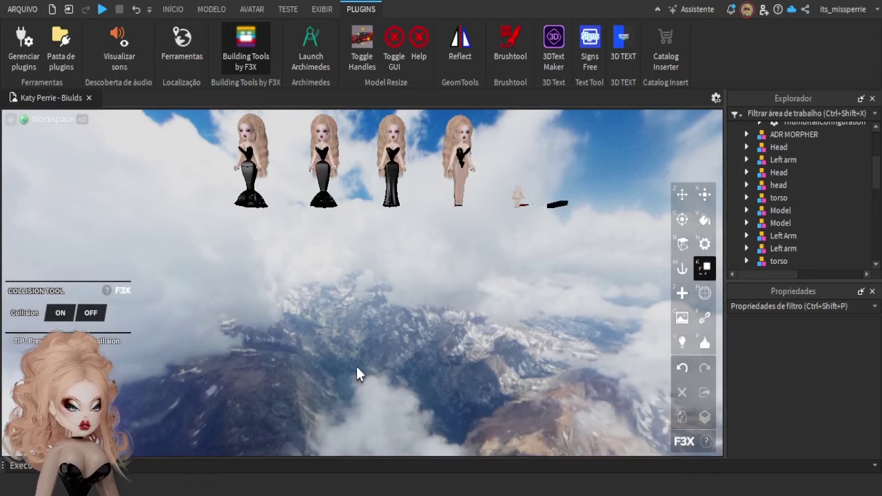
key(q)
key(e)
key(w)
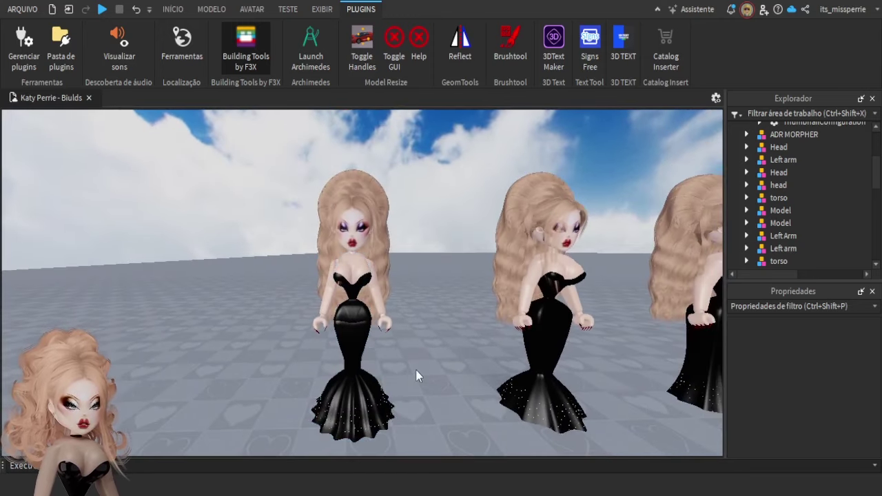
click(360, 404)
key(w)
key(d)
right_drag(424, 402, 424, 402)
key(s)
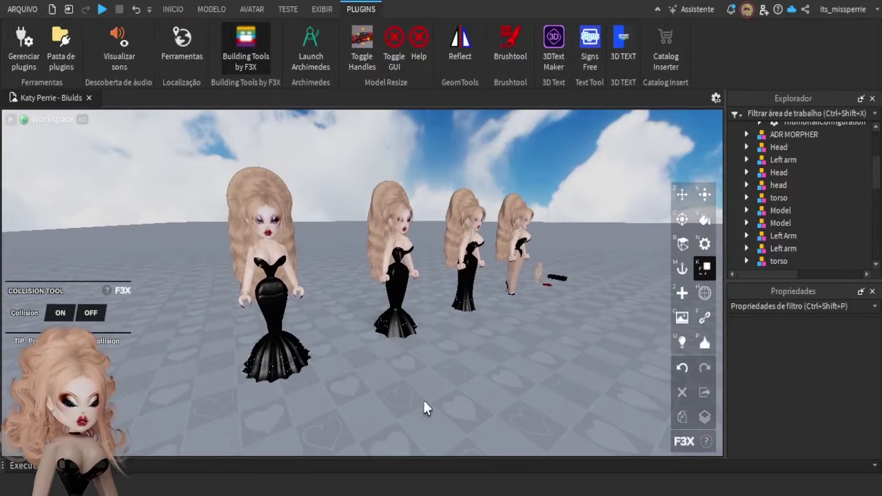
key(a)
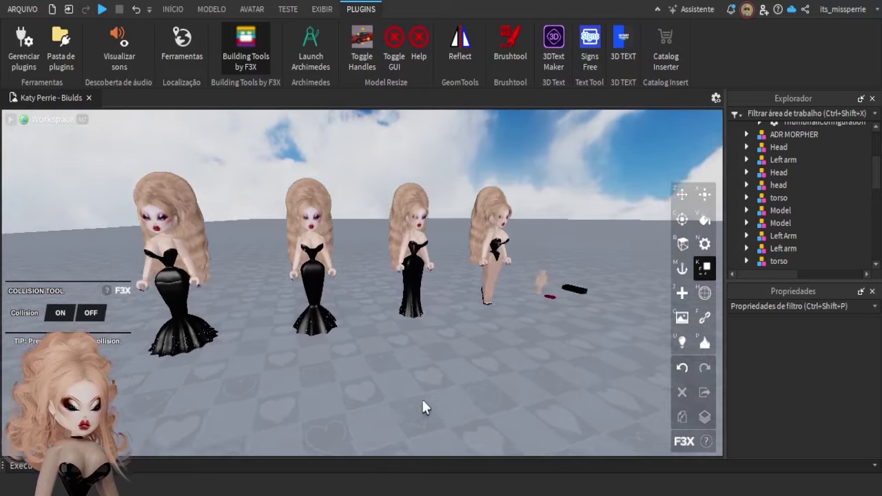
Select the small glass sparkle parts on the first avatar's mermaid skirt, leaving the skirt meshes out of the selection
key(w)
right_drag(426, 401, 424, 394)
key(s)
key(s)
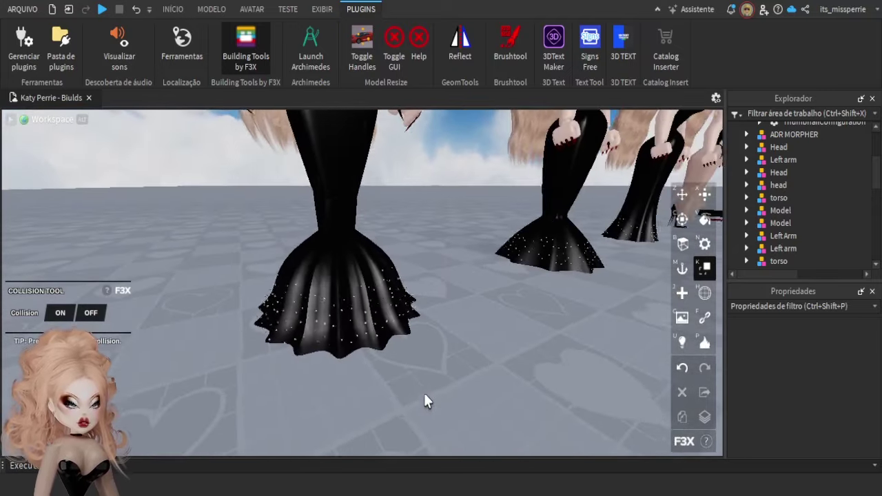
key(a)
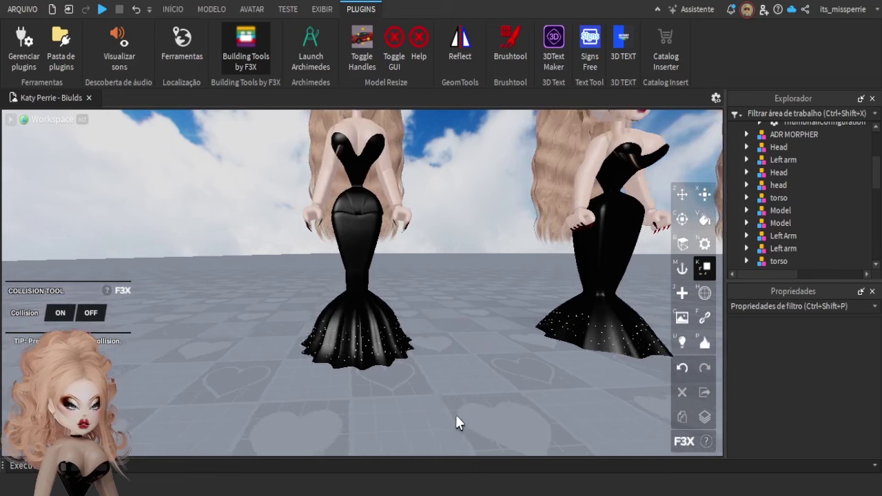
drag(406, 388, 234, 278)
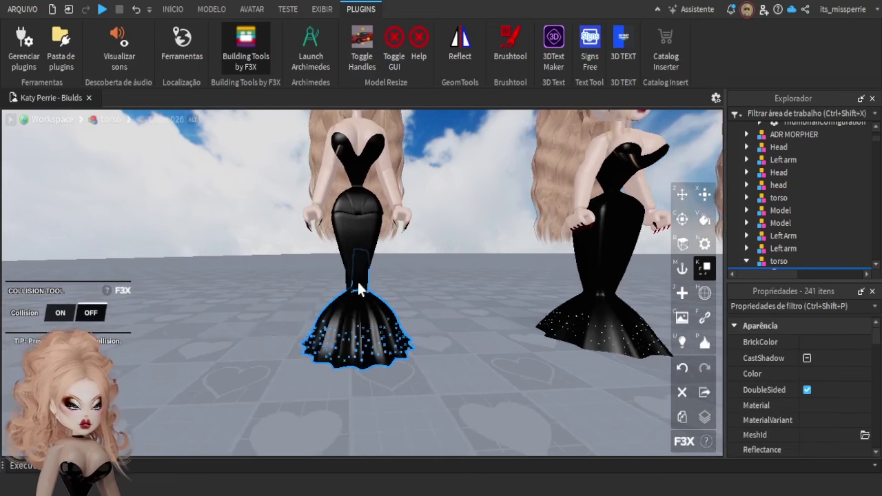
ctrl+click(372, 315)
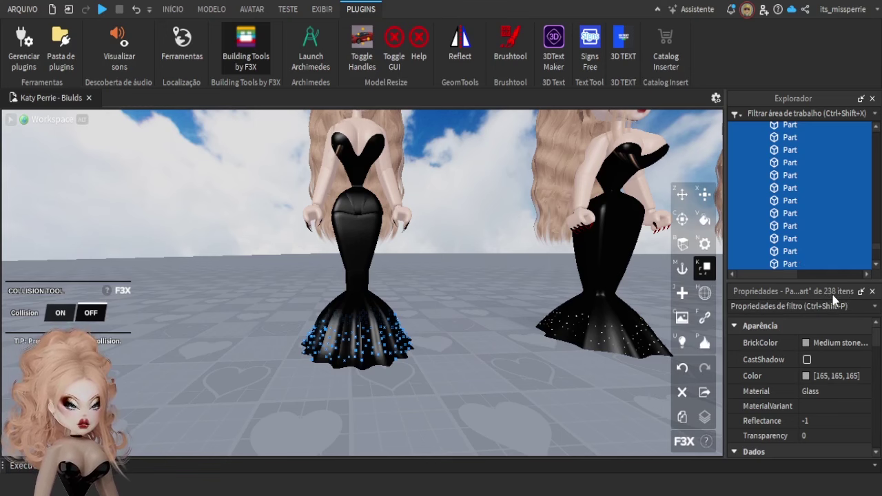
Examine the first avatar's gown, bodice and hands with the sparkle parts selected, and clear the selection
scroll(495, 401, down, 4)
right_drag(495, 401, 495, 401)
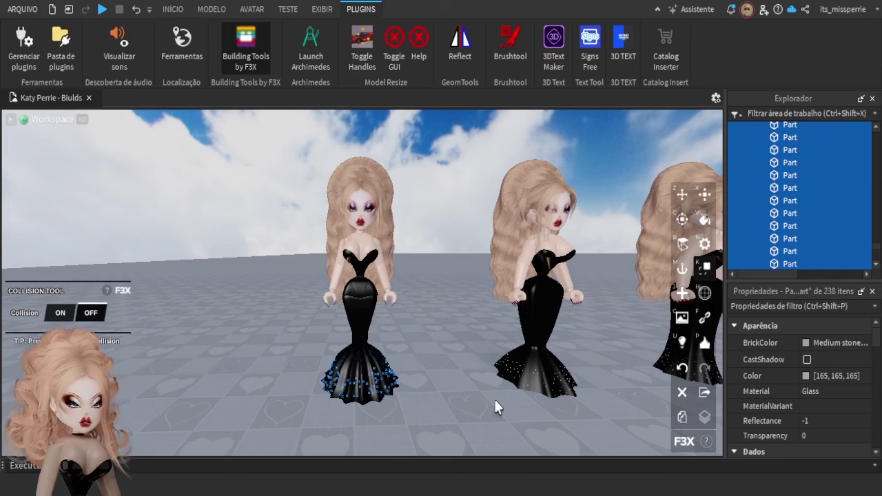
scroll(398, 347, up, 10)
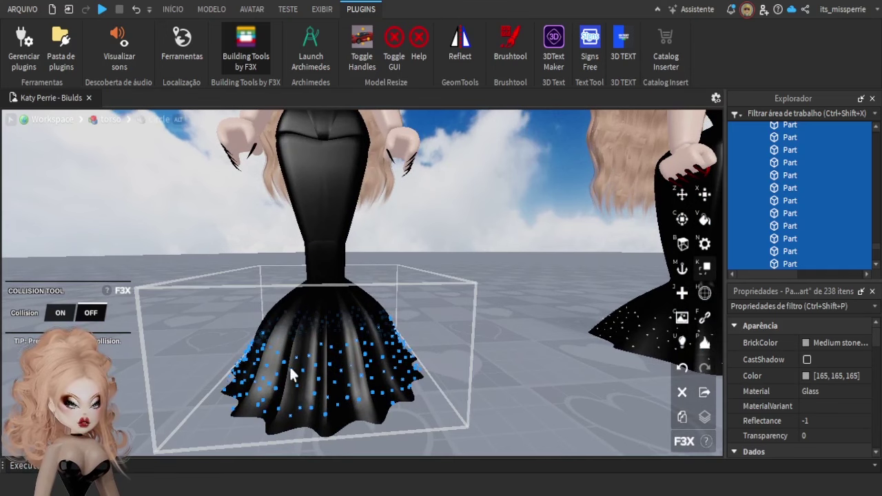
key(e)
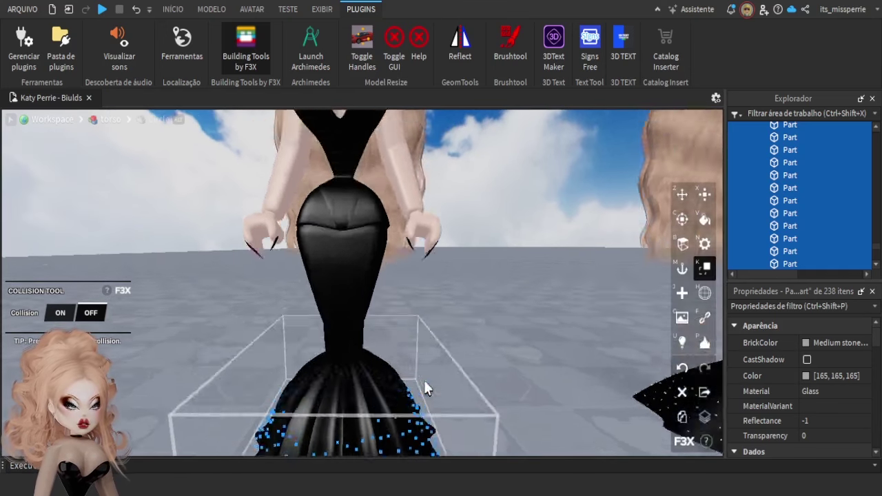
key(s)
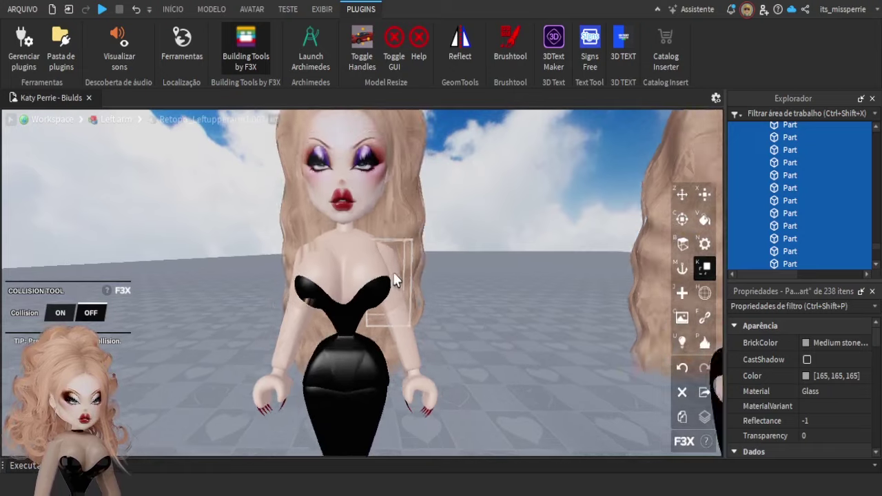
key(w)
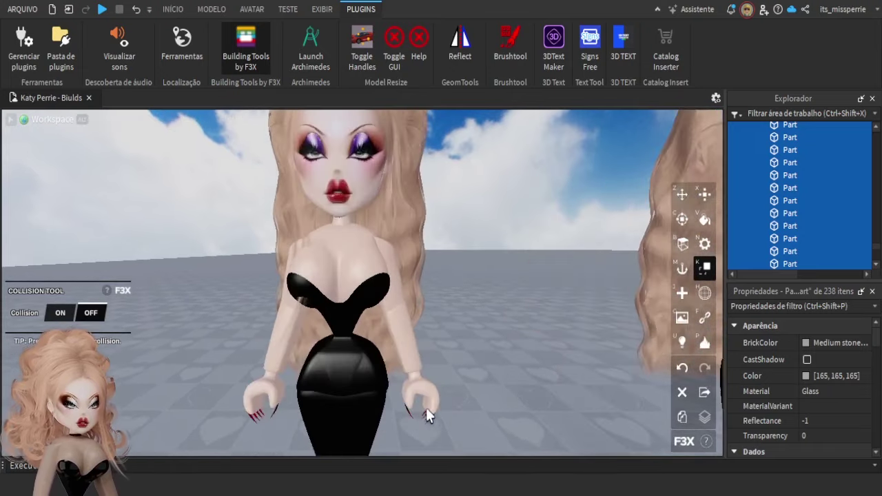
key(s)
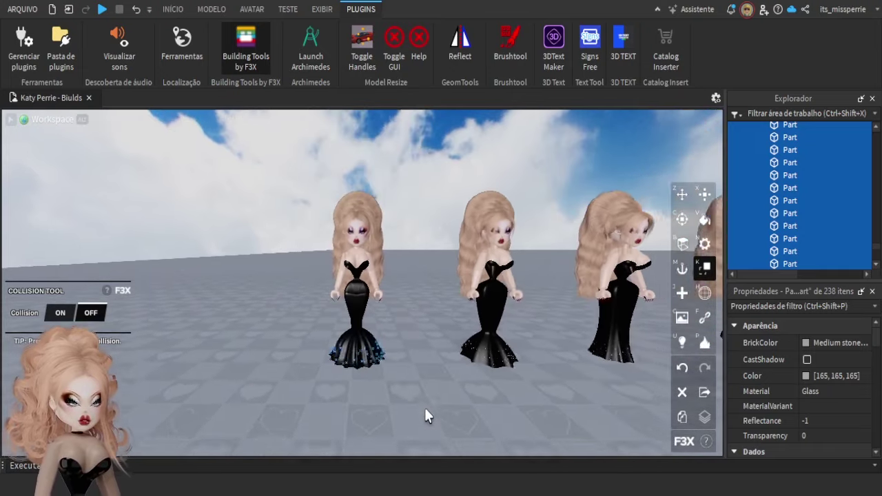
key(w)
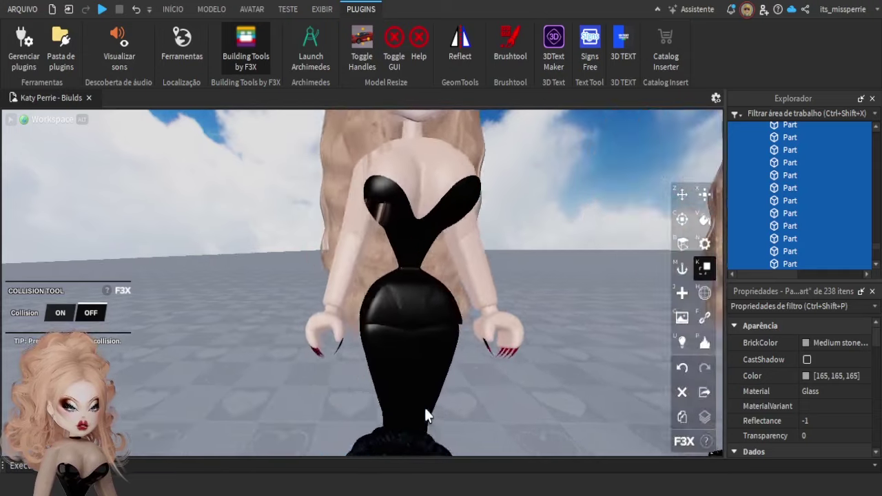
key(s)
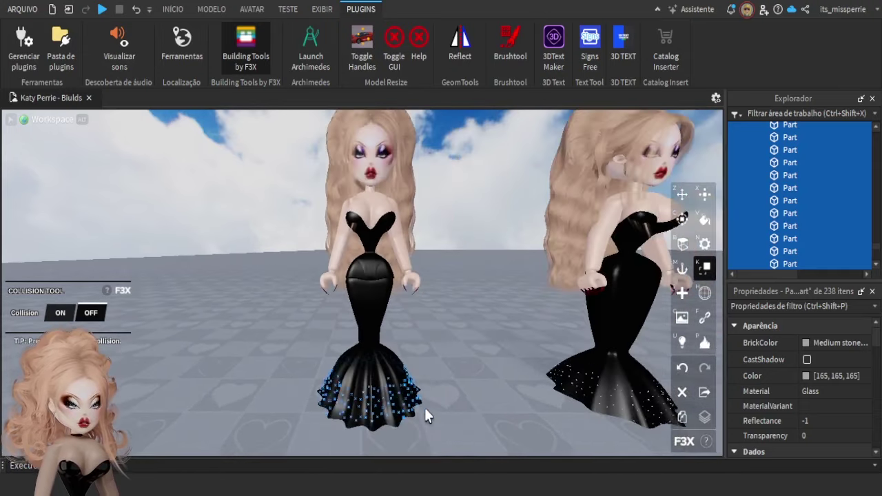
key(s)
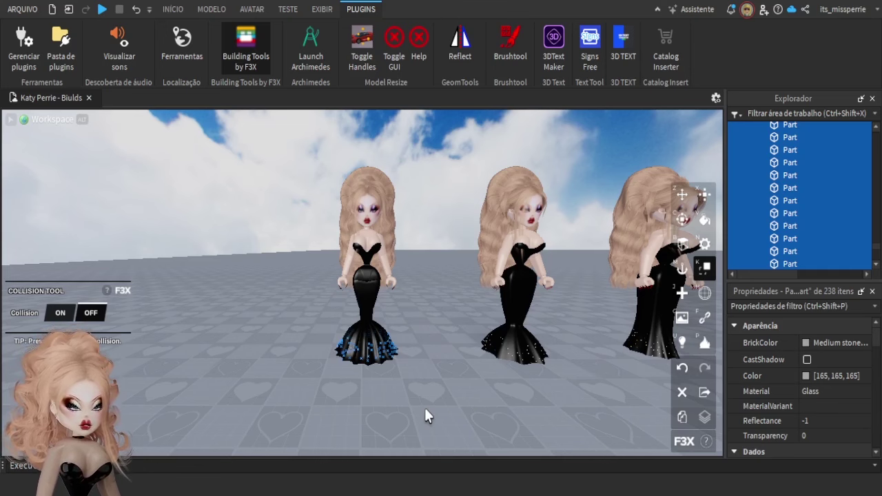
click(424, 406)
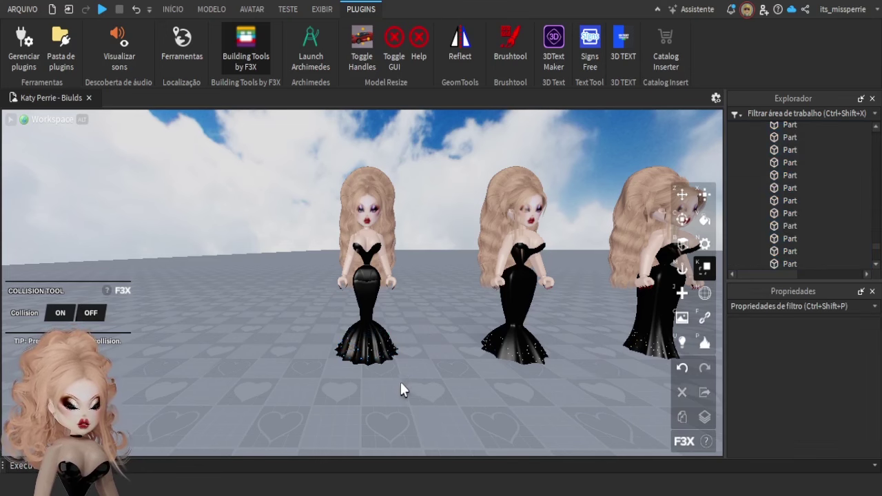
Create a normal part beside the first avatar's mermaid skirt and delete it
scroll(403, 378, up, 5)
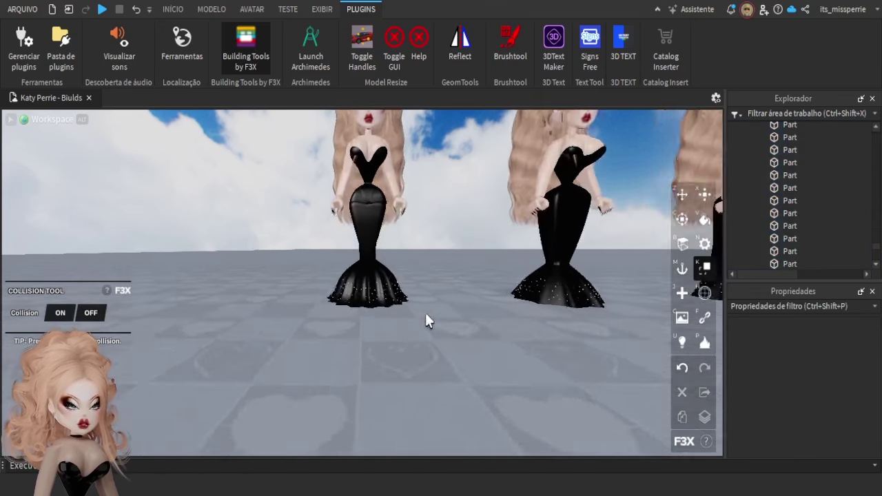
click(403, 314)
scroll(405, 304, up, 8)
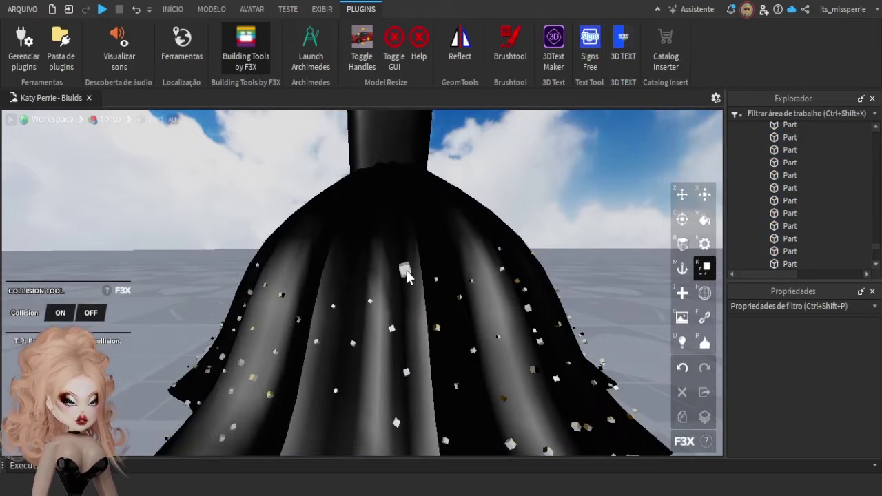
click(406, 269)
click(684, 294)
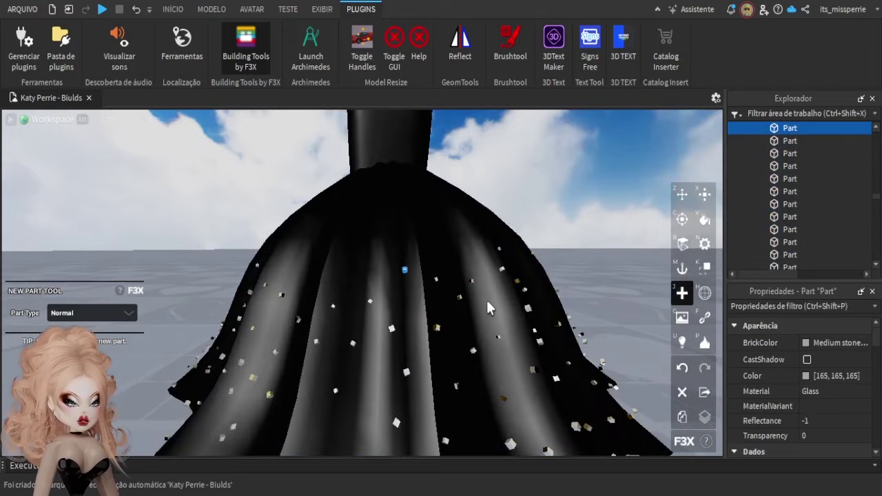
right_drag(405, 313, 405, 326)
click(426, 364)
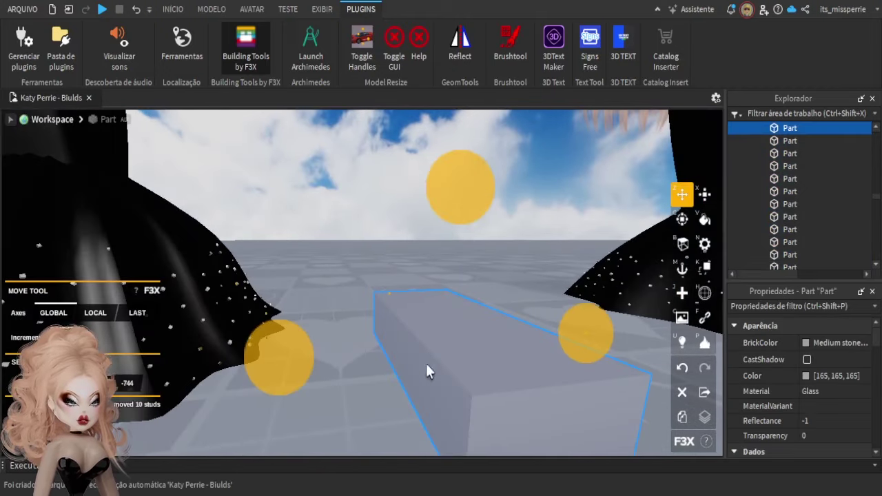
click(682, 392)
Select the sparkle parts on the first avatar's mermaid skirt, leave out the skirt meshes, and join the sparkles into one union
scroll(415, 366, down, 6)
scroll(416, 370, down, 3)
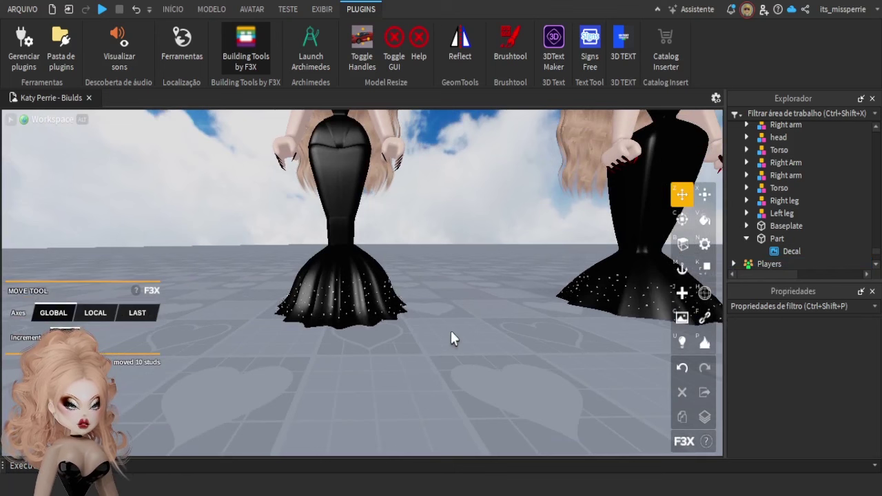
drag(453, 333, 197, 247)
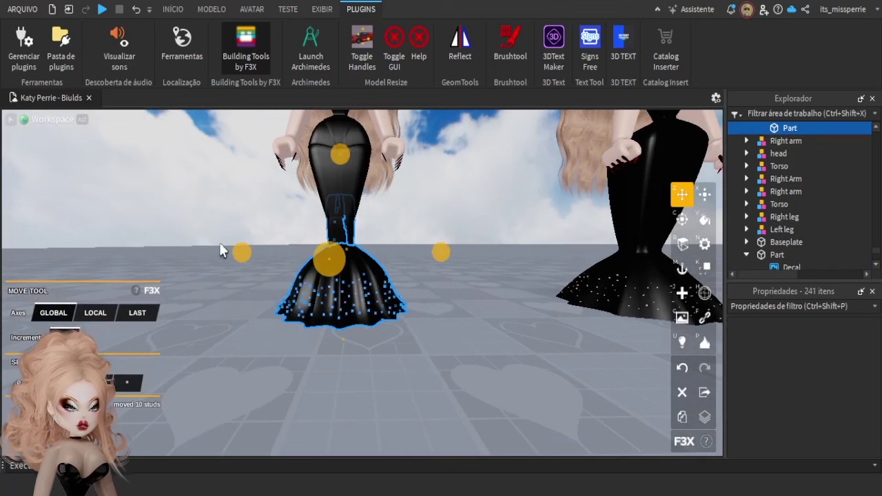
shift+click(345, 225)
shift+click(357, 252)
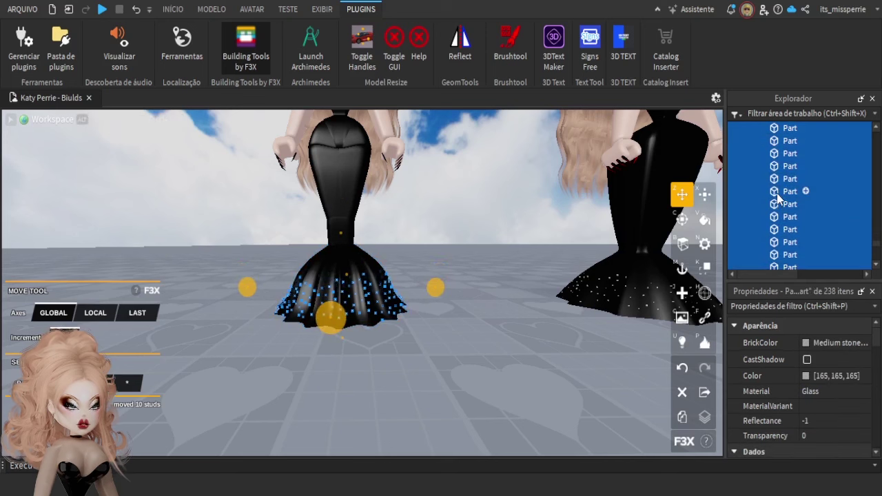
click(220, 10)
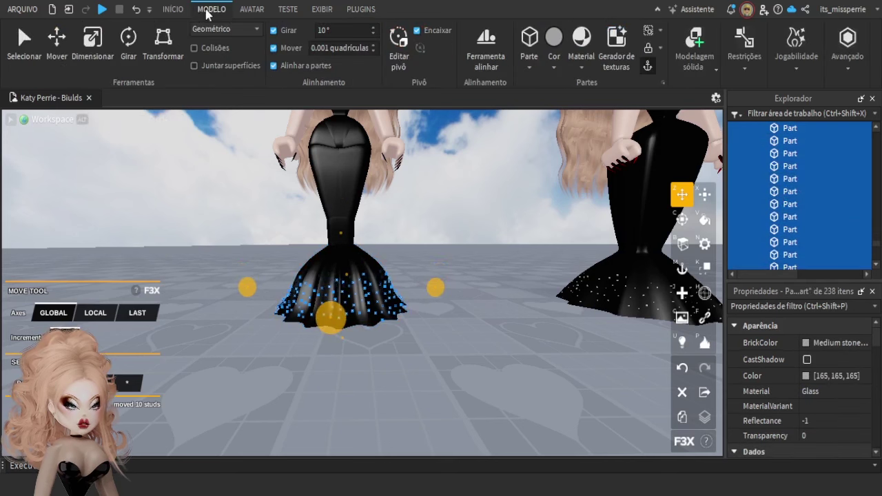
click(689, 111)
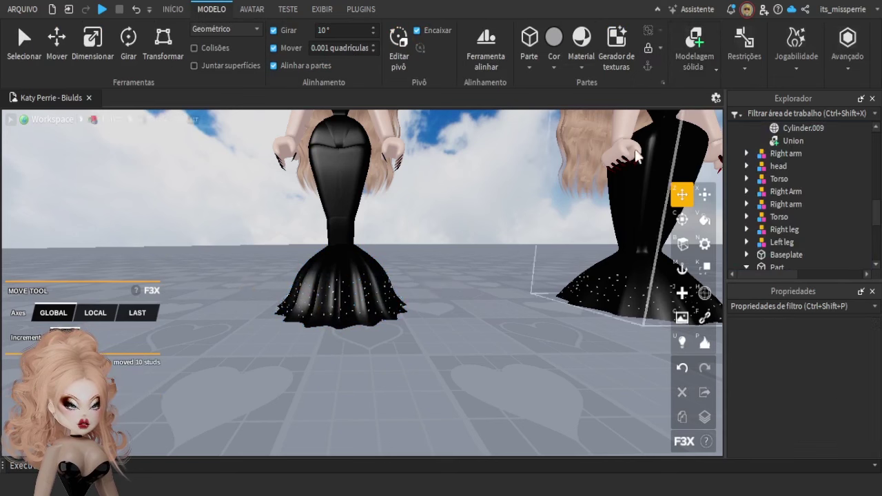
Select the sparkle union in the torso model to check that it covers the skirt's sparkles, and clear the selection
click(379, 301)
scroll(793, 227, down, 1)
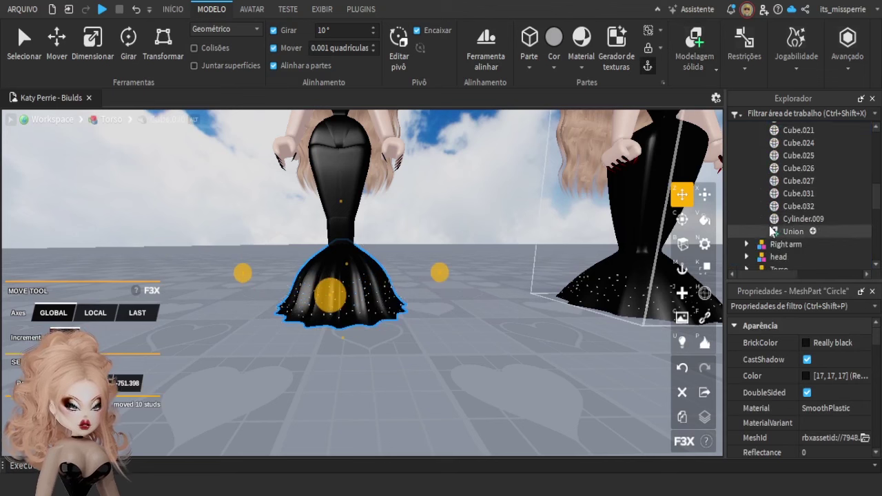
click(758, 231)
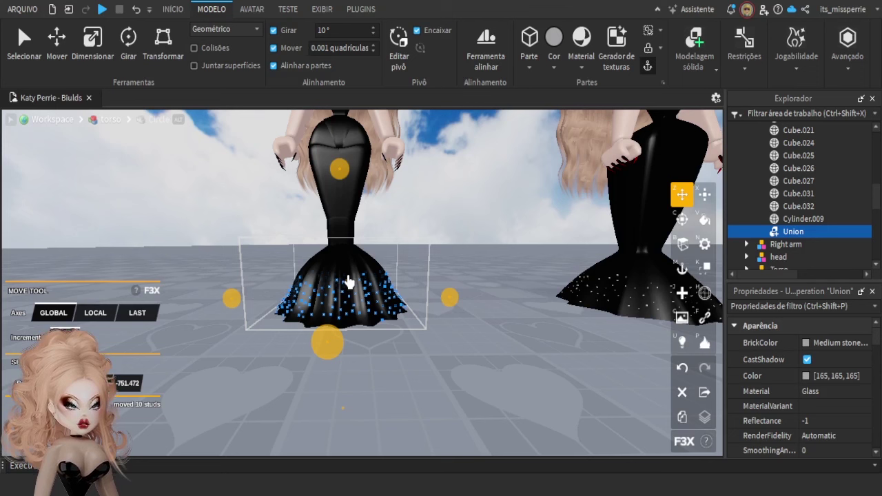
click(411, 233)
scroll(411, 233, down, 4)
key(e)
key(q)
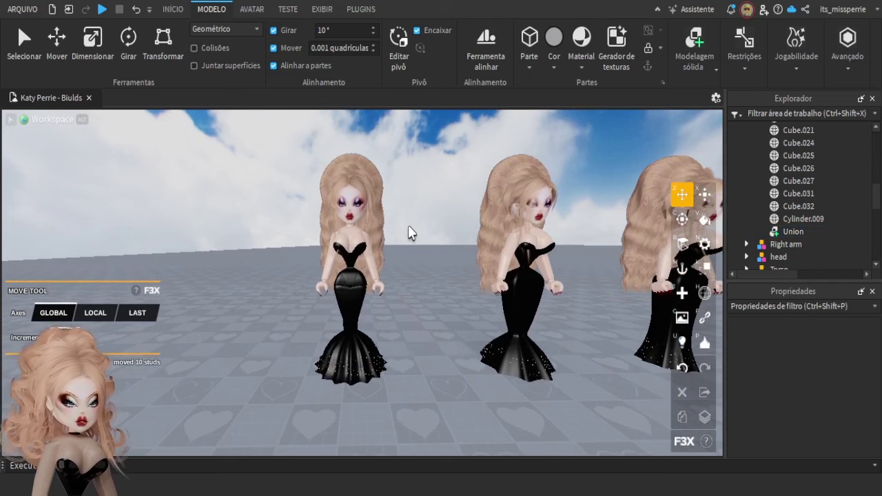
Select the two skirt meshes Cube.020 and Cube.027 on the first avatar's gown, and clear the selection
key(w)
key(q)
click(349, 260)
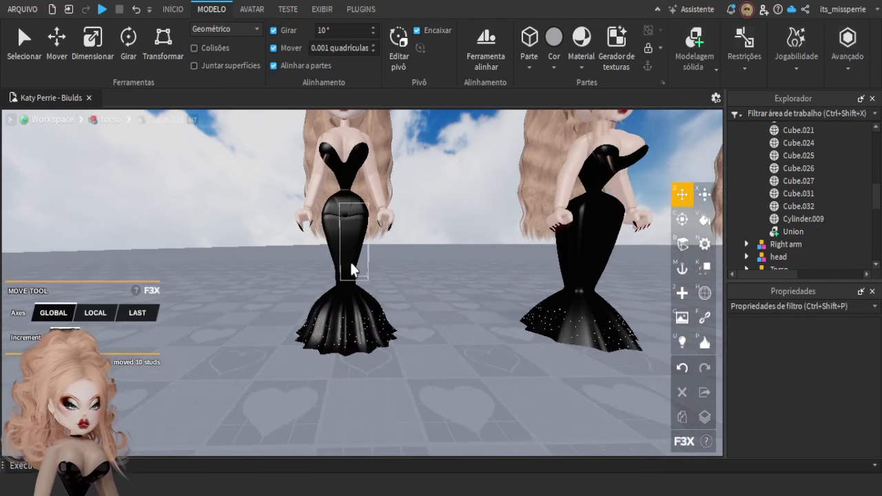
shift+click(334, 251)
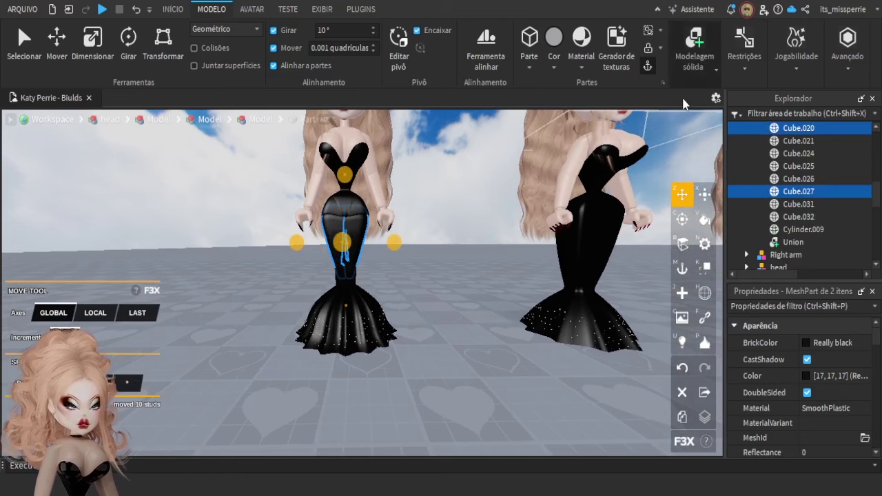
click(425, 207)
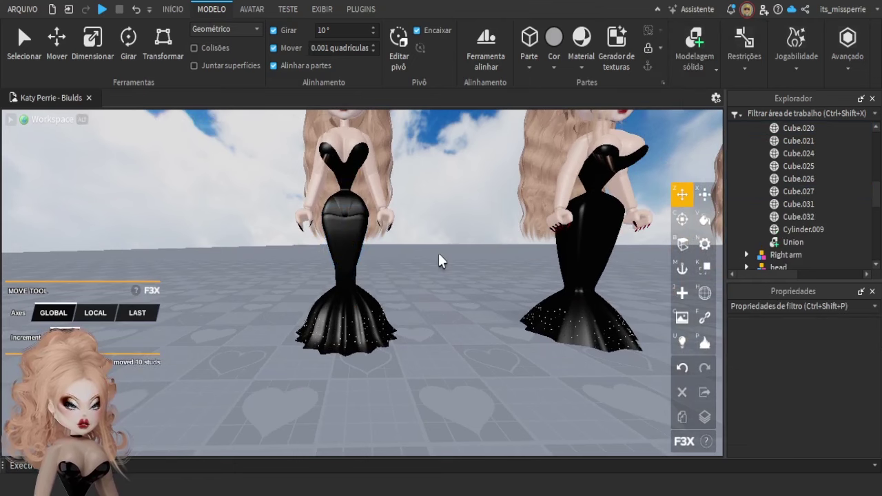
Select all parts of the first avatar, widen the properties area, and turn off EnableFluidForces
key(q)
key(w)
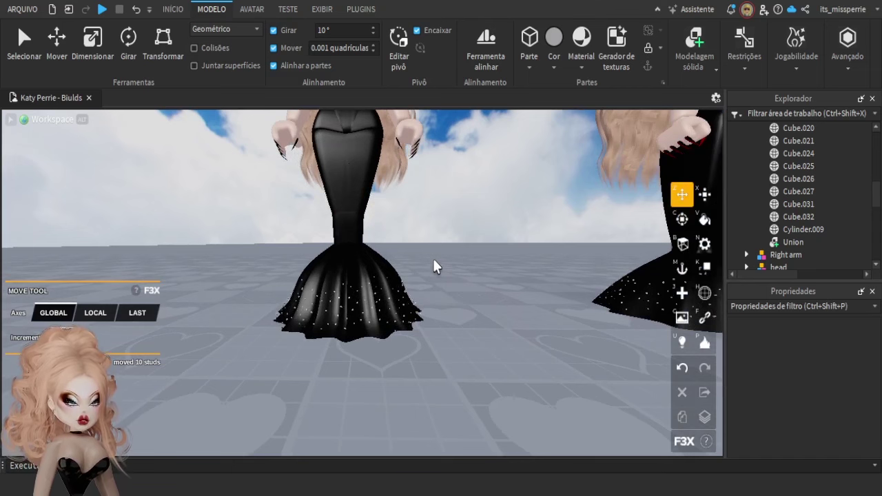
key(s)
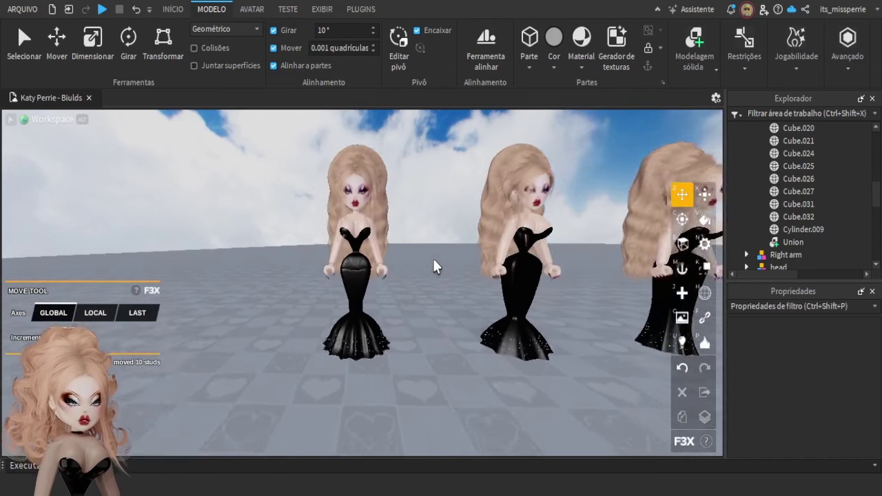
key(w)
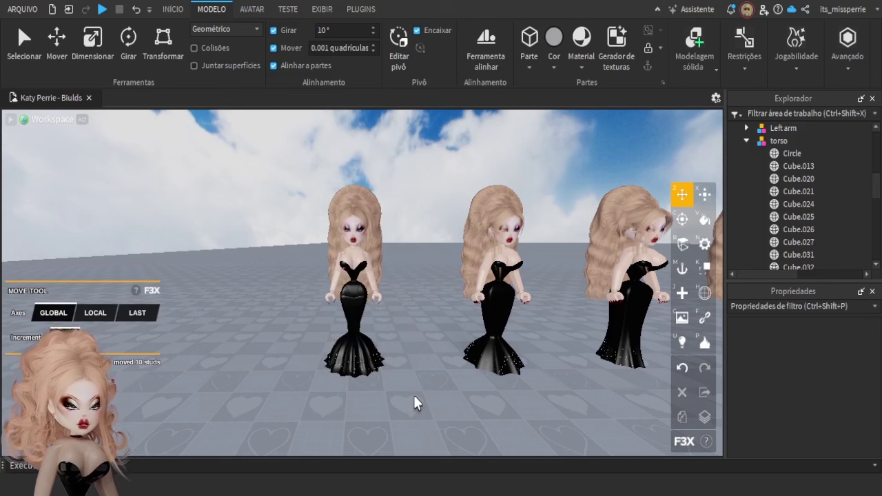
drag(417, 398, 280, 160)
mouse_move(10, 126)
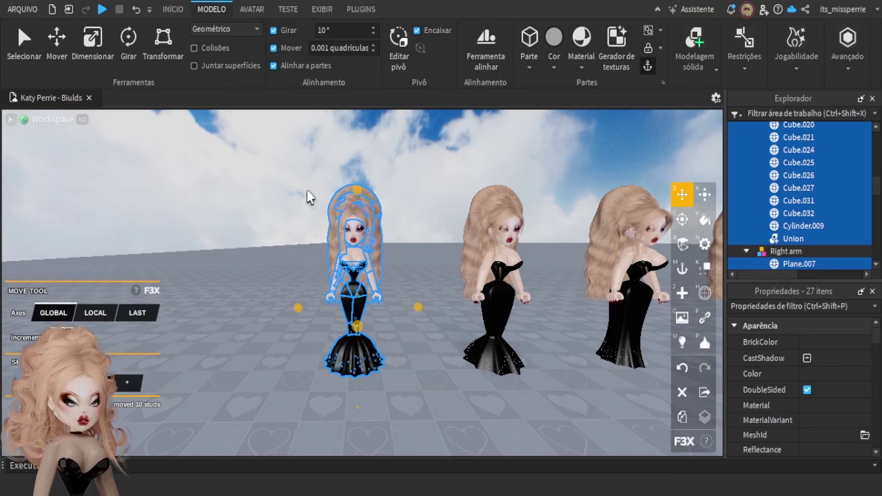
scroll(837, 371, down, 5)
scroll(837, 374, down, 5)
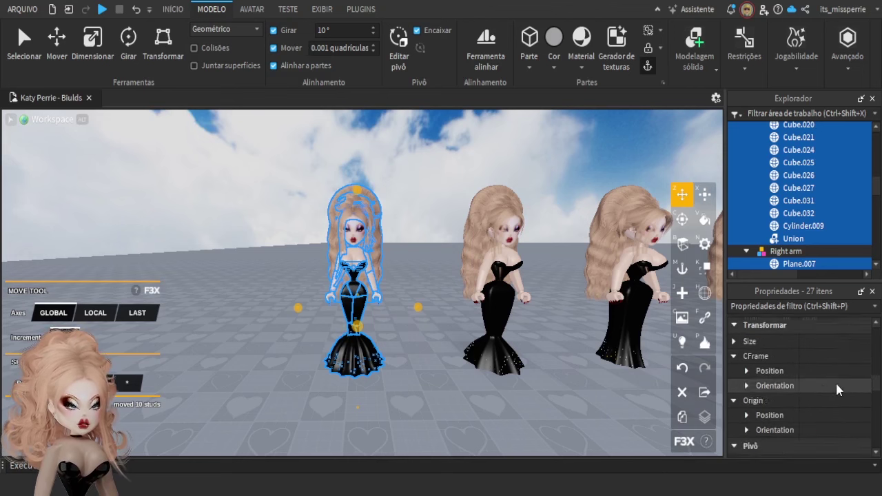
scroll(835, 381, down, 2)
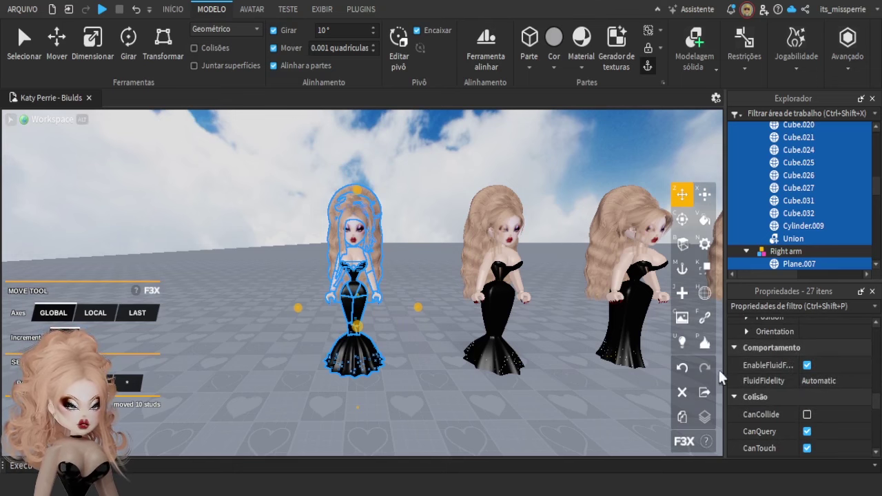
drag(726, 370, 681, 370)
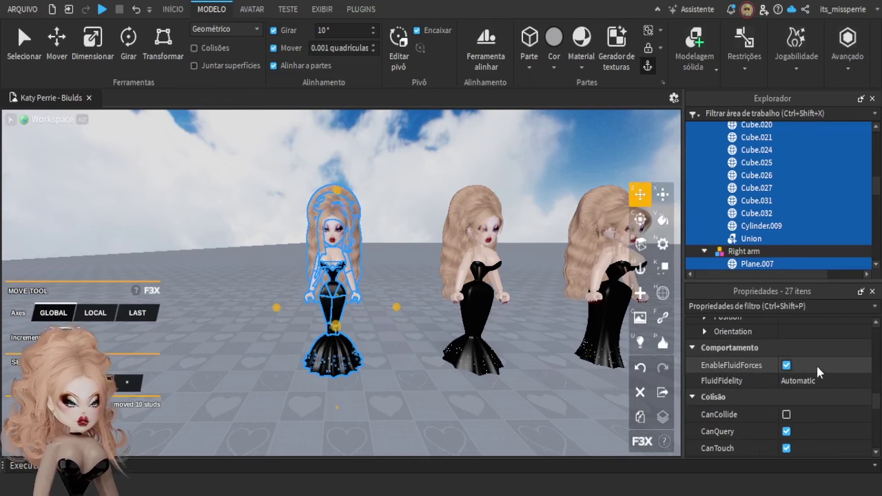
click(787, 365)
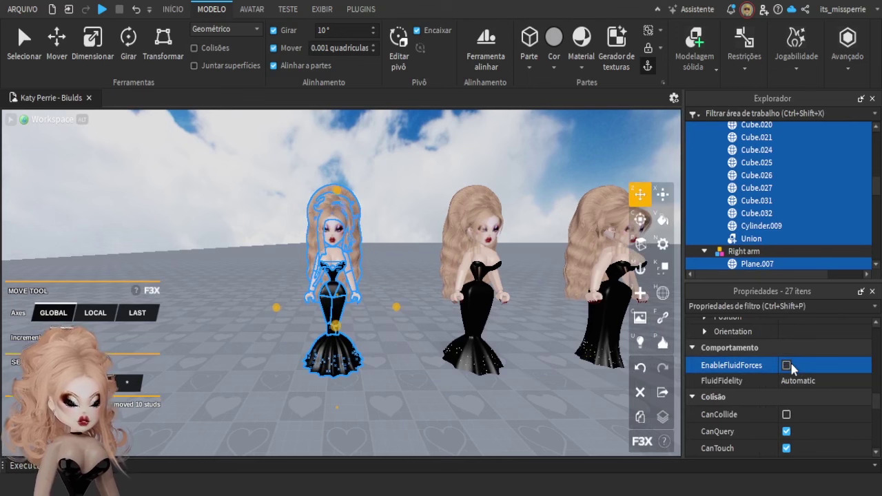
scroll(792, 368, down, 1)
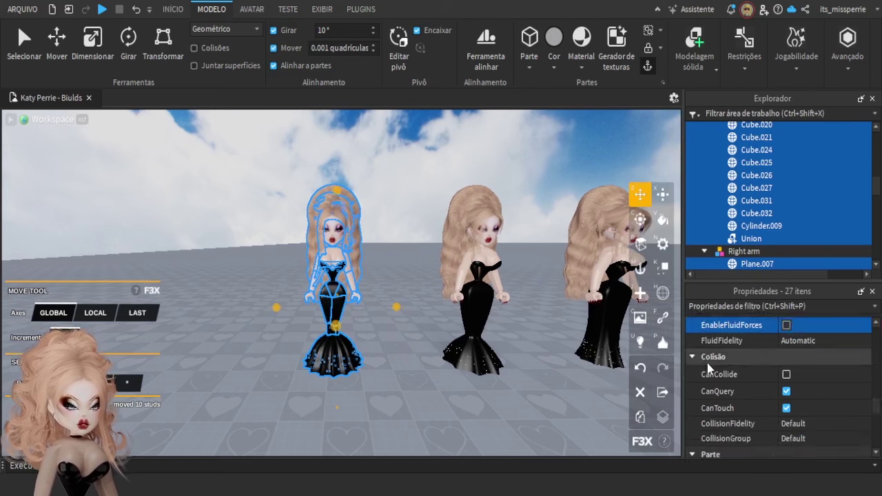
Turn off CanTouch and set CollisionFidelity to Box for all parts of the first avatar, and clear the selection
click(664, 268)
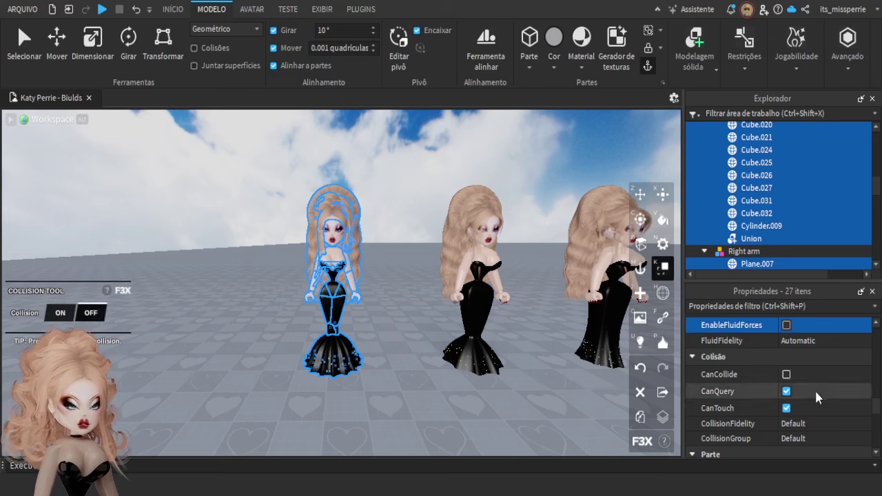
click(786, 409)
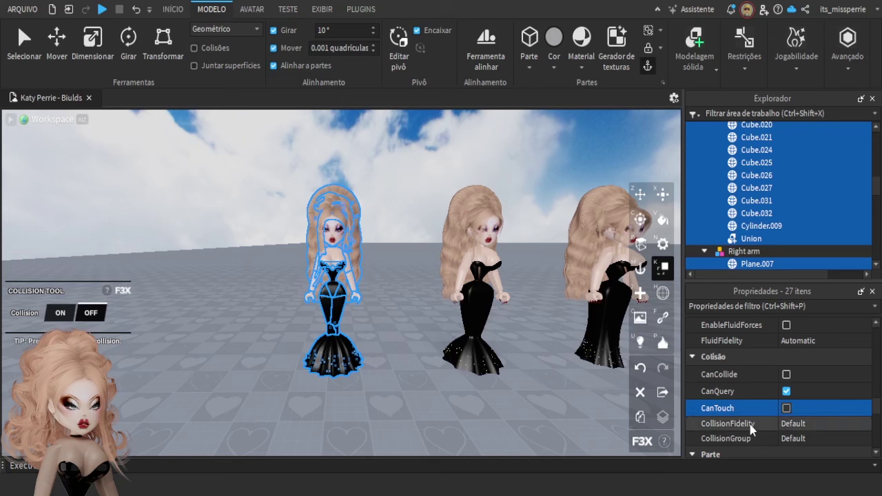
click(812, 423)
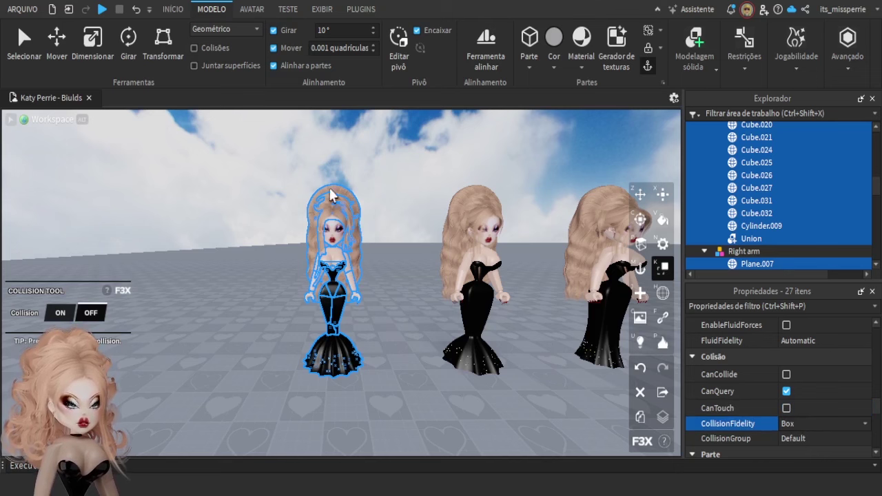
click(373, 176)
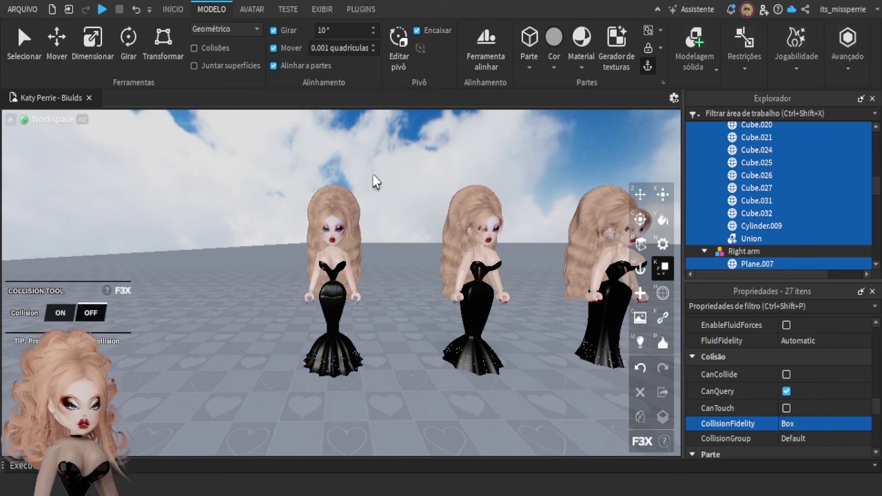
Check the collision properties of the first avatar's skirt mesh Cube.020, and clear the selection
click(338, 300)
scroll(790, 394, down, 10)
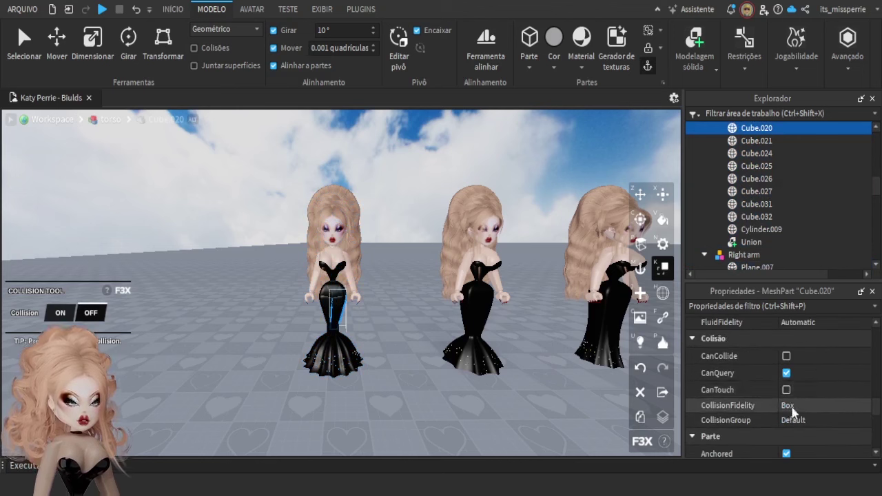
click(401, 328)
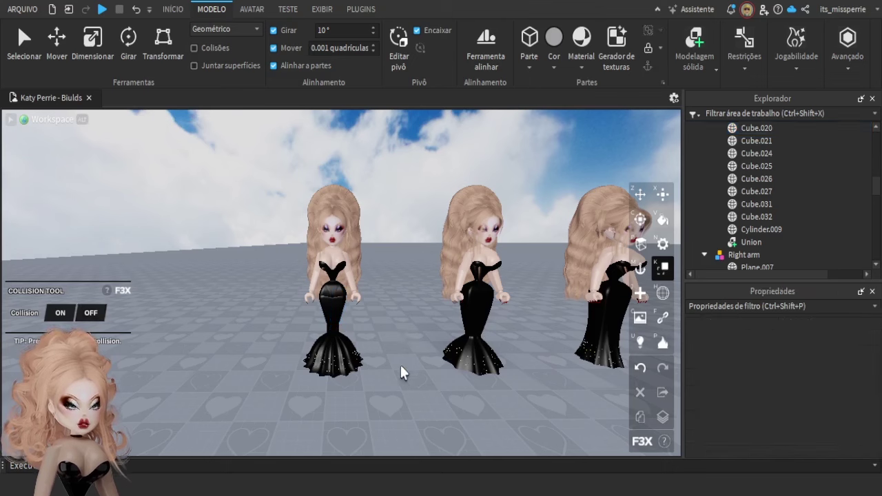
Move the skirt mesh Cube.020 sideways out of the first avatar's gown into the gap before the second avatar
scroll(400, 364, up, 5)
click(338, 332)
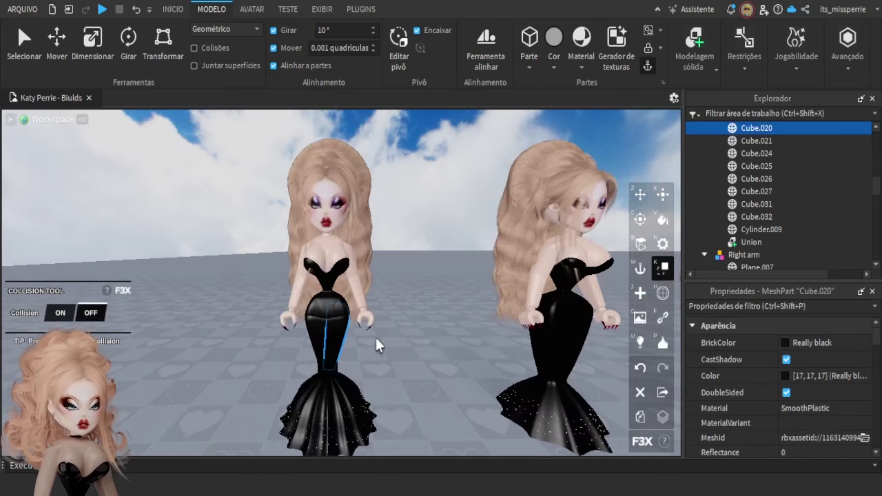
key(z)
drag(375, 341, 446, 345)
click(417, 316)
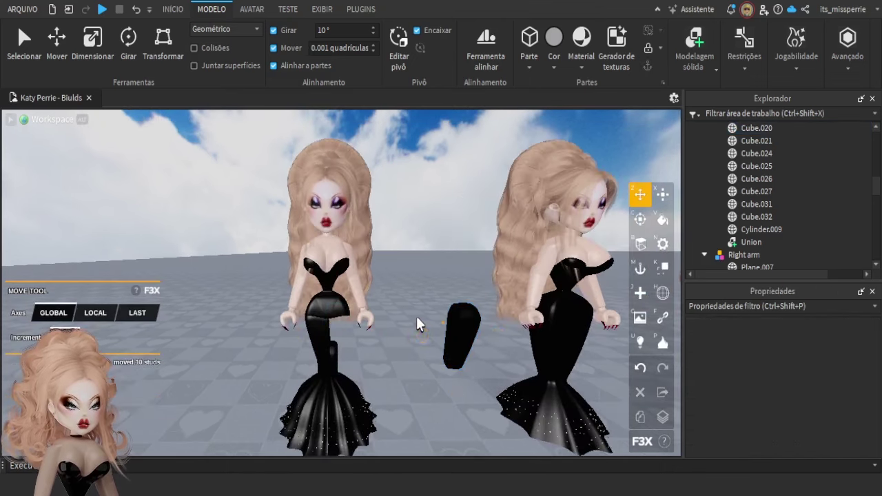
Examine the separated skirt mesh up close from several angles
scroll(419, 372, up, 5)
scroll(417, 401, up, 5)
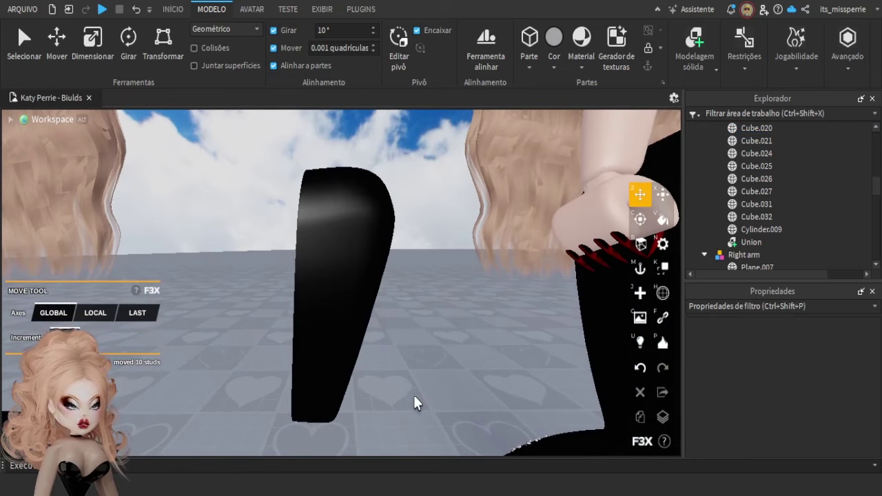
right_drag(415, 397, 414, 403)
scroll(415, 397, up, 2)
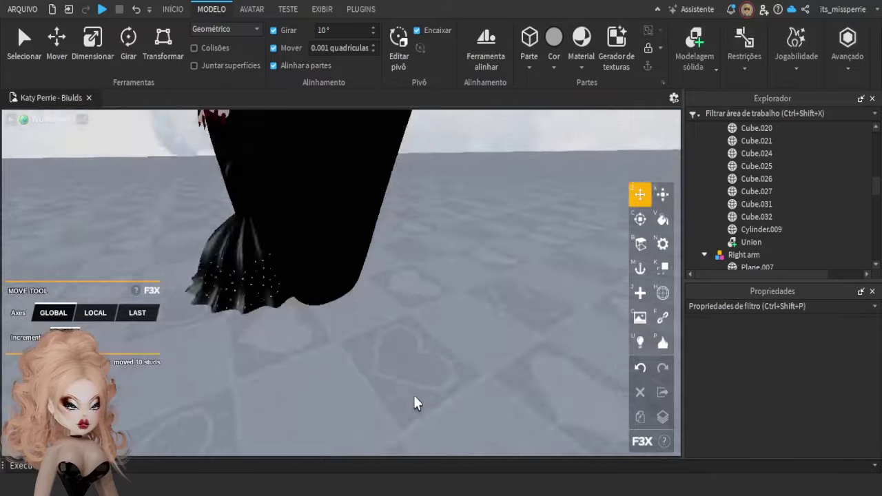
right_drag(413, 395, 414, 397)
scroll(412, 300, down, 5)
right_drag(411, 297, 410, 299)
scroll(407, 271, up, 4)
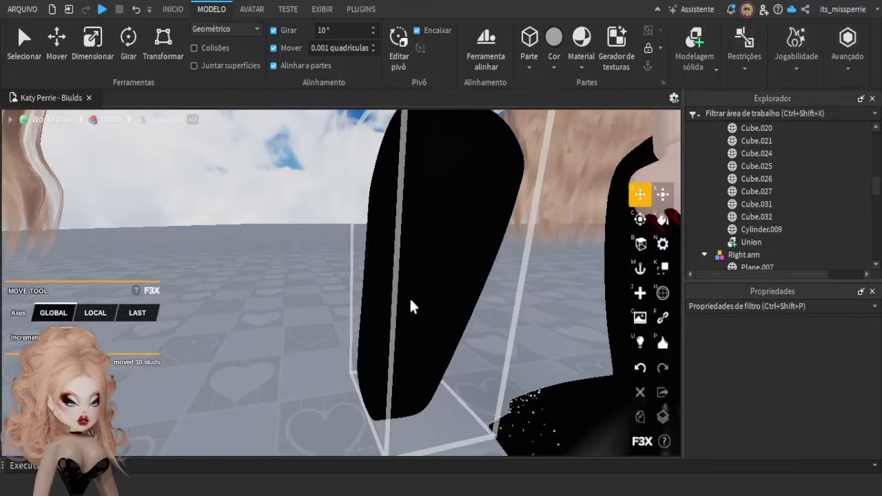
Examine the separated skirt mesh Cube.020 in the gap between the avatars, comparing close-up, distant and overhead views
right_drag(405, 266, 377, 212)
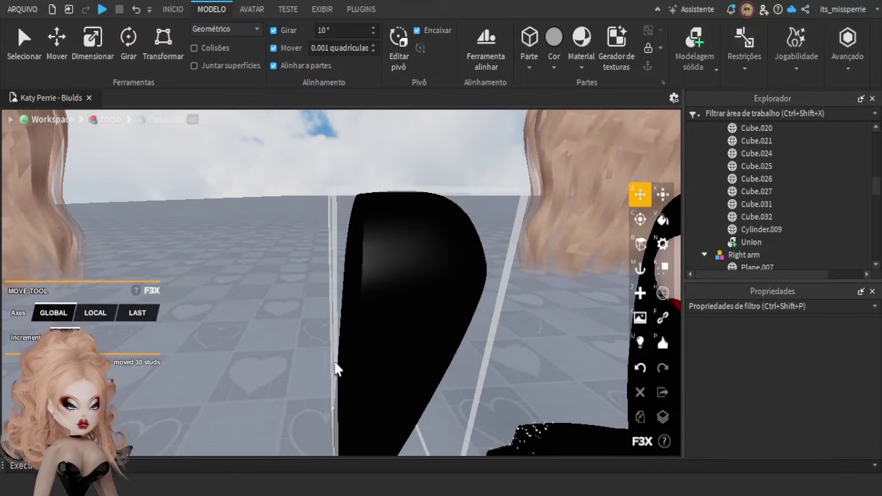
scroll(357, 353, down, 5)
scroll(348, 366, up, 4)
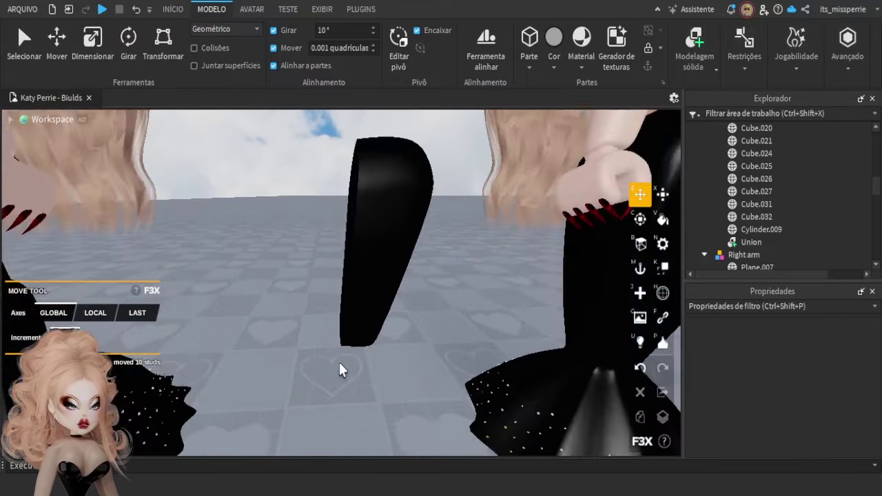
click(352, 281)
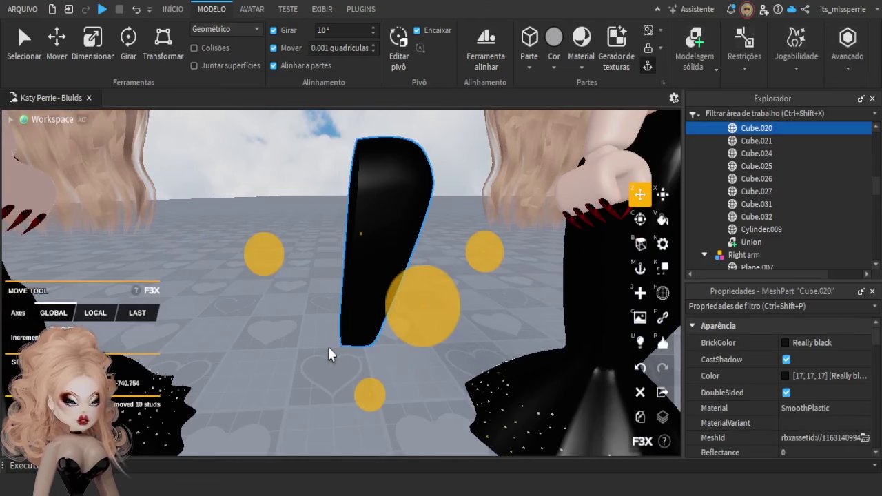
key(e)
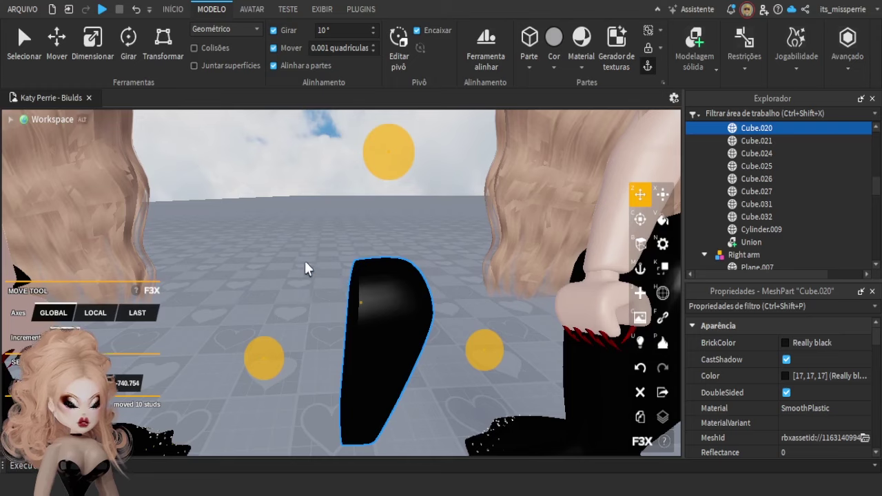
key(s)
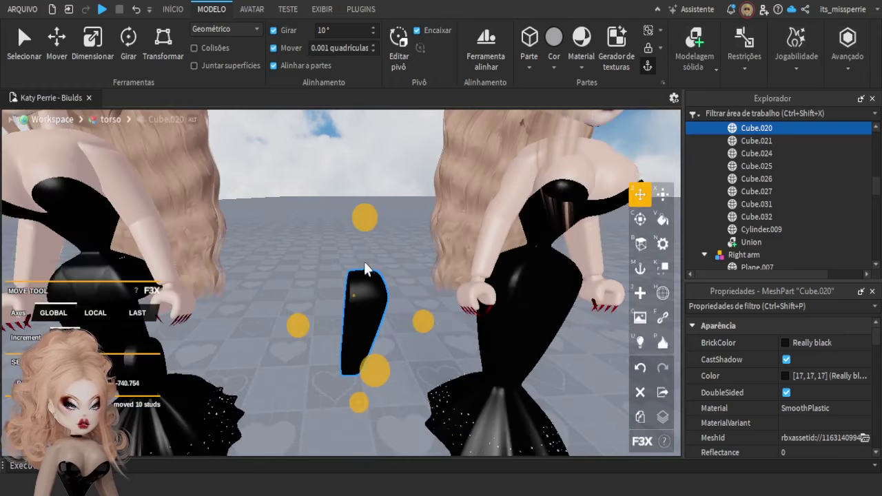
key(w)
key(q)
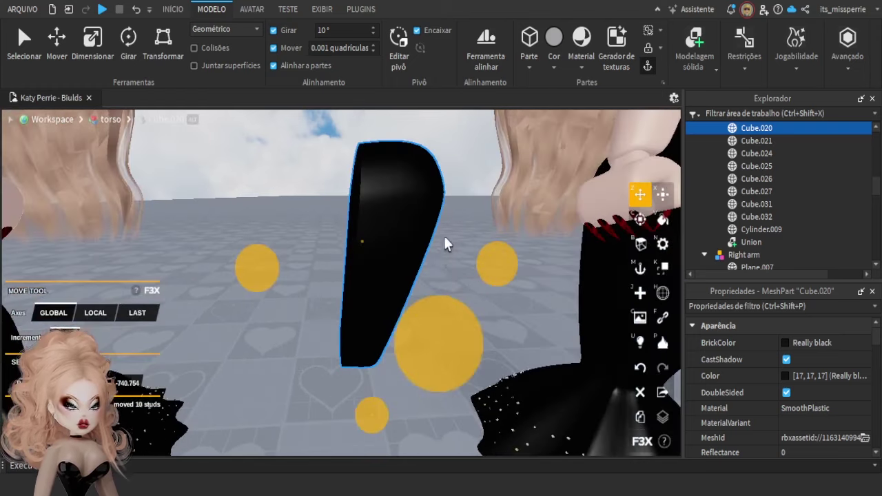
key(d)
scroll(304, 306, up, 3)
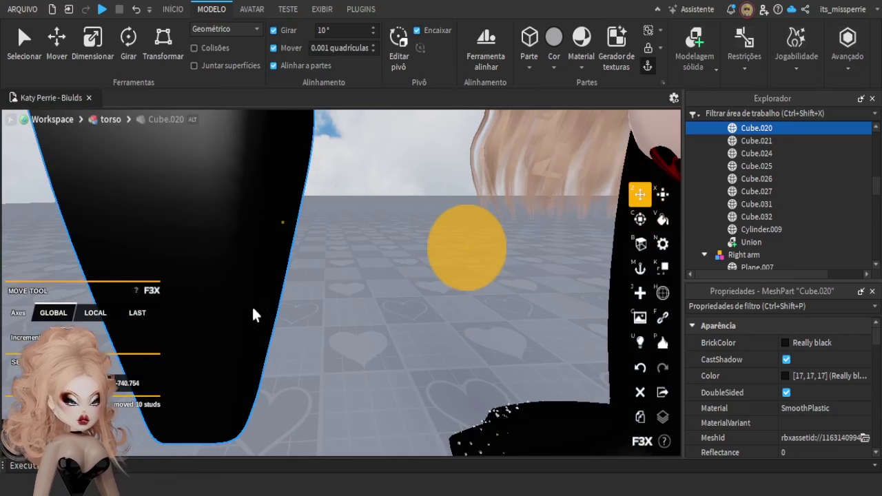
scroll(253, 322, down, 8)
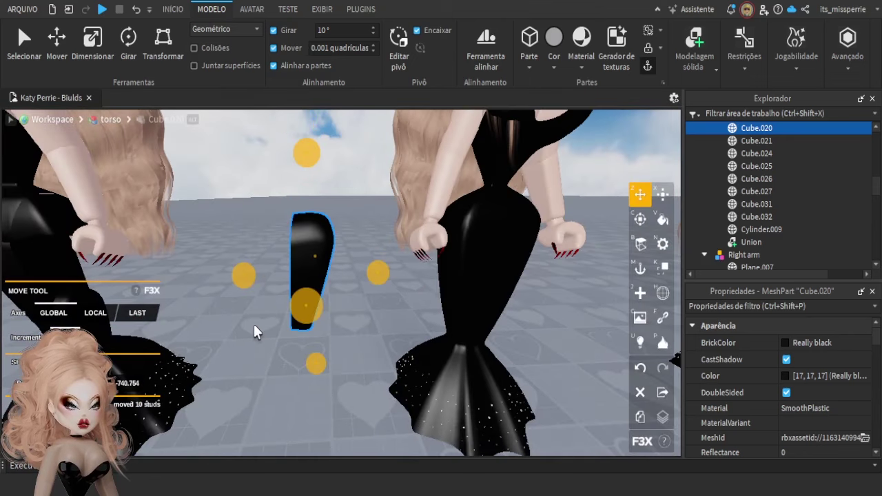
scroll(254, 331, up, 8)
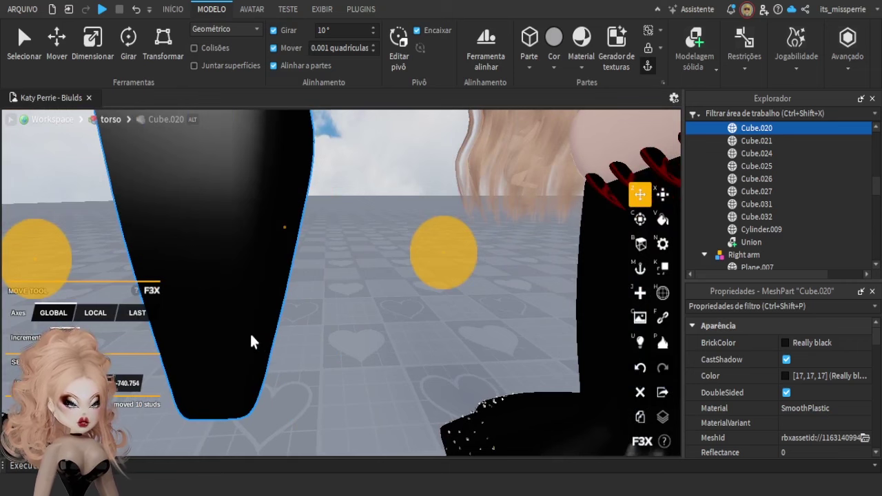
scroll(258, 386, down, 8)
scroll(285, 291, up, 4)
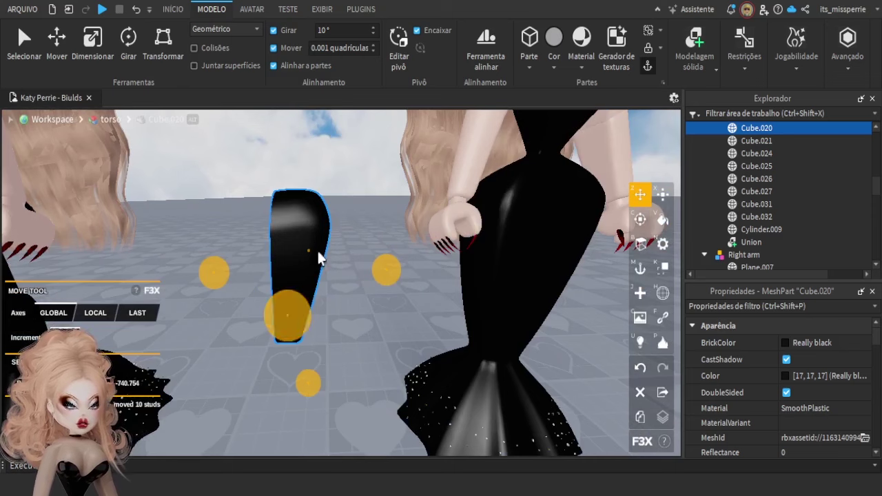
right_drag(348, 372, 349, 371)
scroll(362, 220, up, 3)
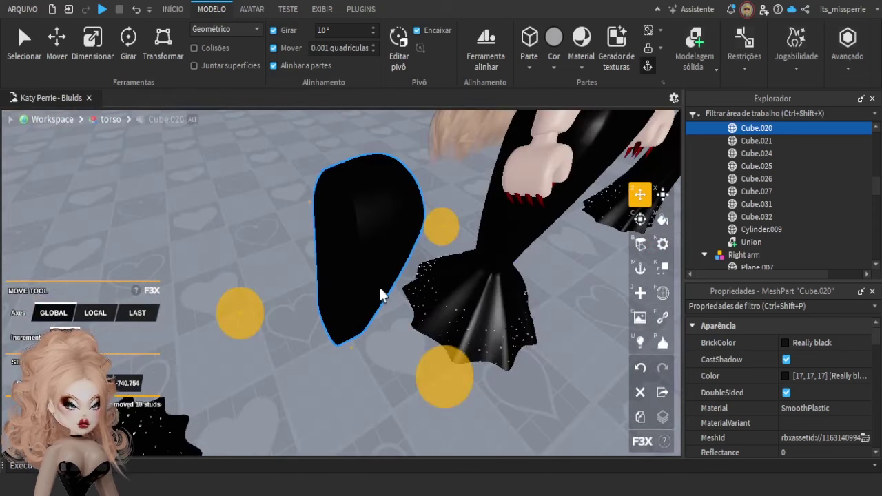
scroll(778, 365, down, 10)
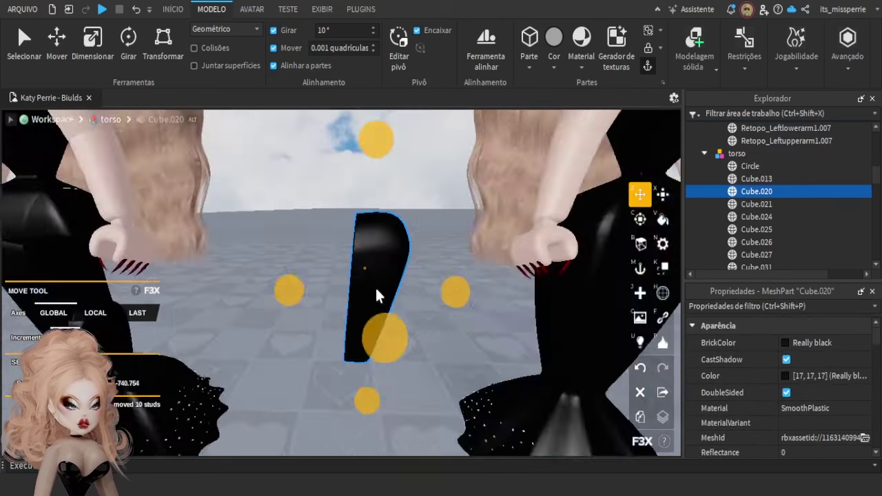
key(w)
key(d)
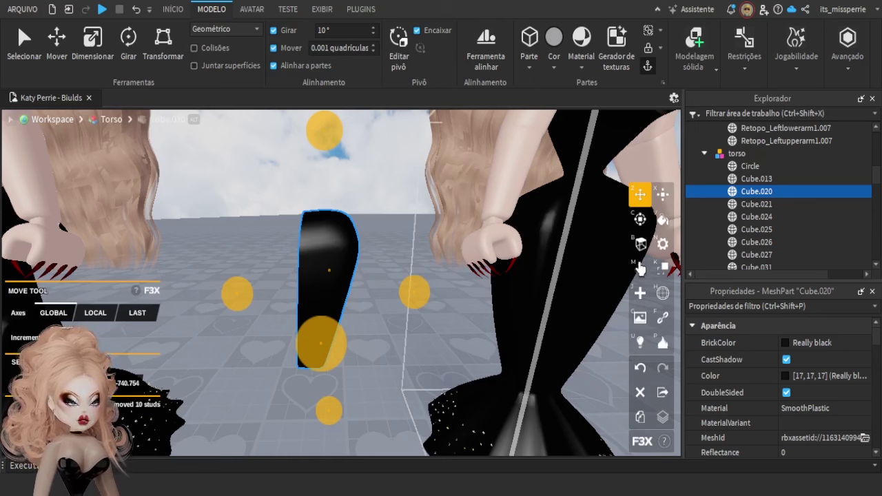
Insert a block part on the separated skirt mesh and resize it to enclose the whole mesh like a box
click(640, 293)
click(324, 243)
right_drag(335, 268, 341, 269)
key(x)
right_drag(541, 297, 540, 297)
scroll(540, 297, down, 3)
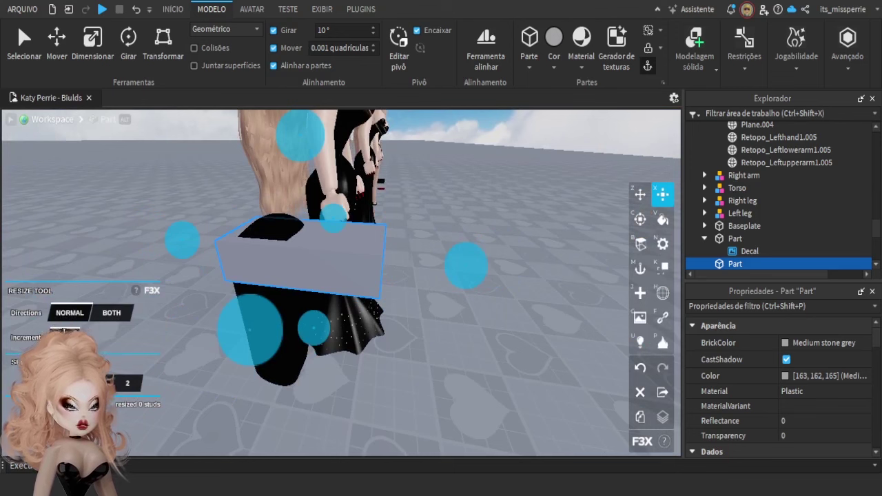
drag(464, 261, 400, 255)
drag(269, 142, 268, 111)
drag(286, 332, 301, 409)
right_drag(371, 392, 351, 409)
Move the enclosing block sideways off the skirt mesh to the first avatar's gown, and compare both shapes
key(z)
click(351, 409)
right_drag(397, 355, 397, 355)
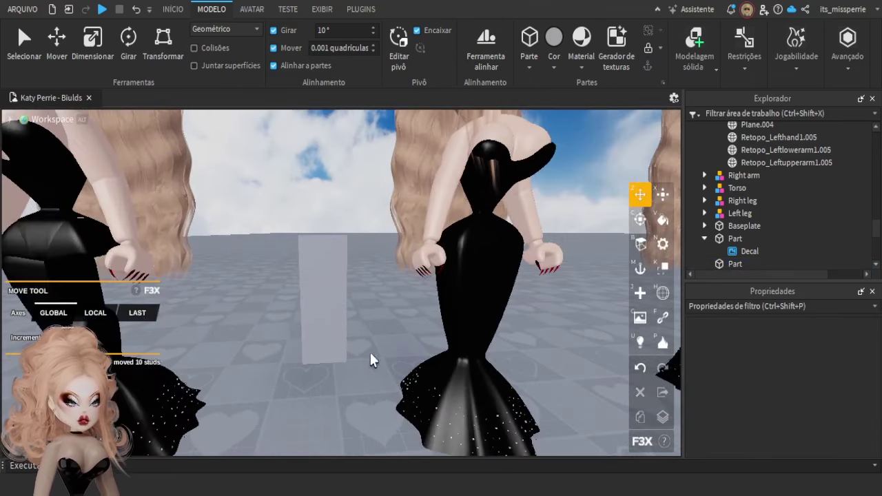
click(326, 334)
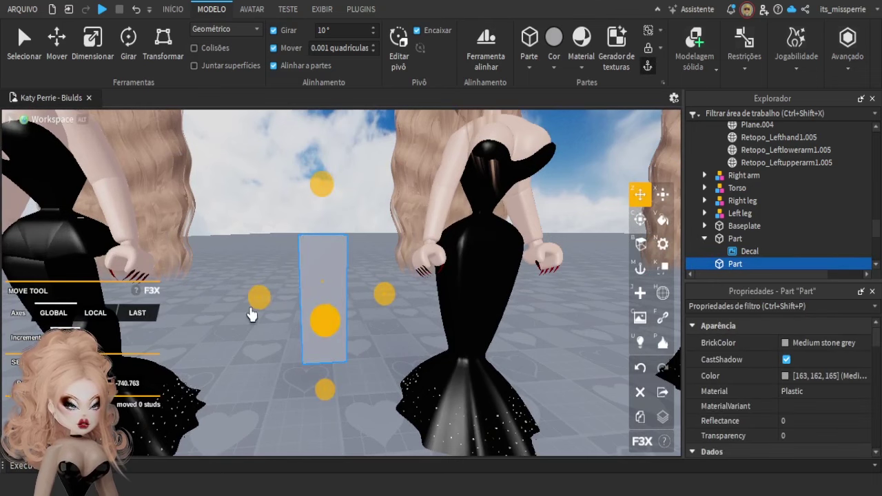
drag(253, 302, 248, 310)
click(259, 235)
key(s)
key(a)
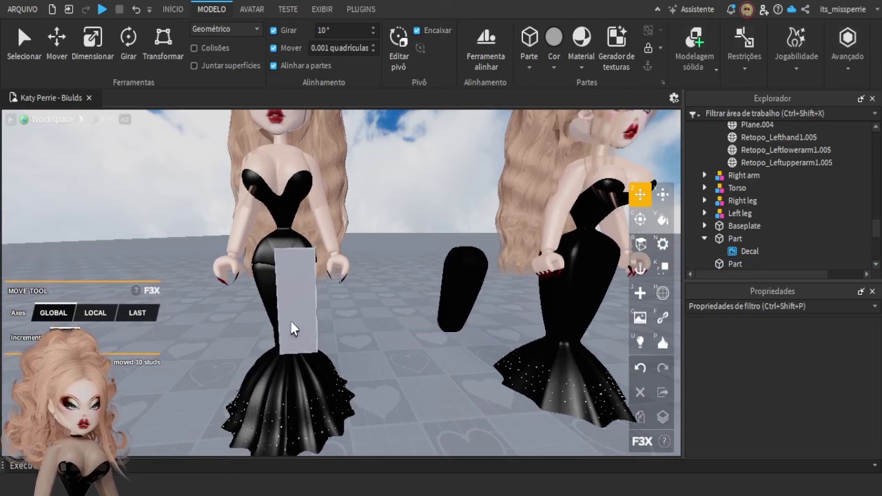
key(d)
key(a)
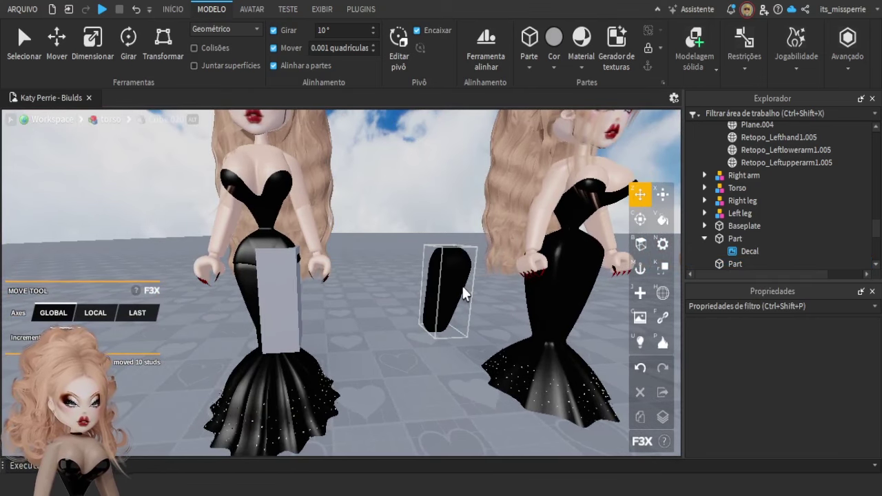
Undo the block's move, resizing and insertion, the skirt mesh's displacement and the last collision change
key(ctrl+z)
key(ctrl+z)
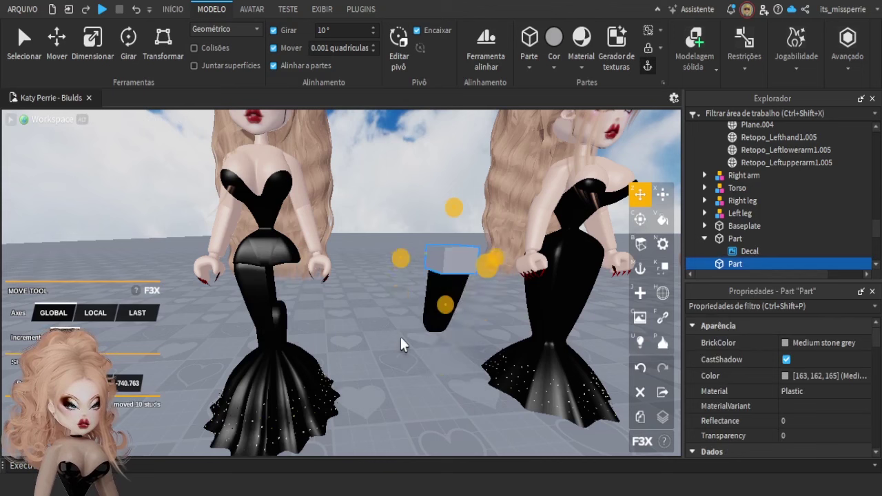
key(ctrl+z)
key(ctrl+z)
key(ctrl+z)
key(ctrl+z)
key(ctrl+z)
key(ctrl+z)
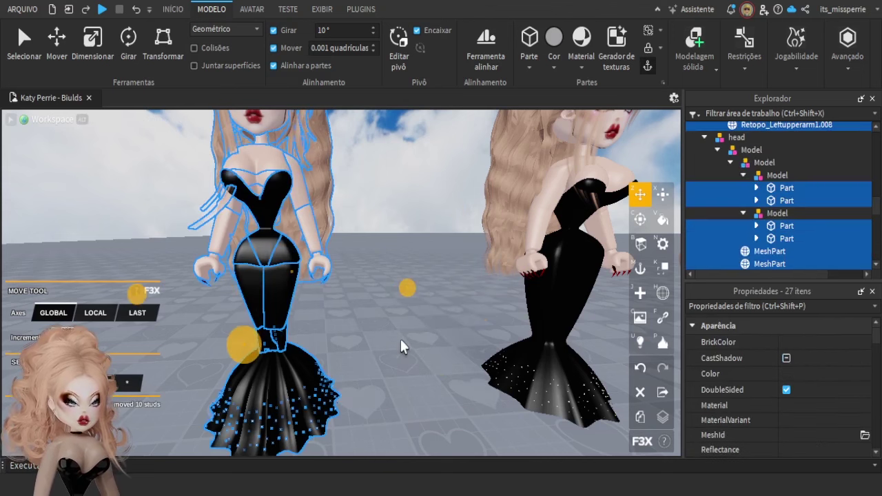
Set CollisionFidelity to Box again for all selected parts of the first avatar
scroll(791, 381, down, 8)
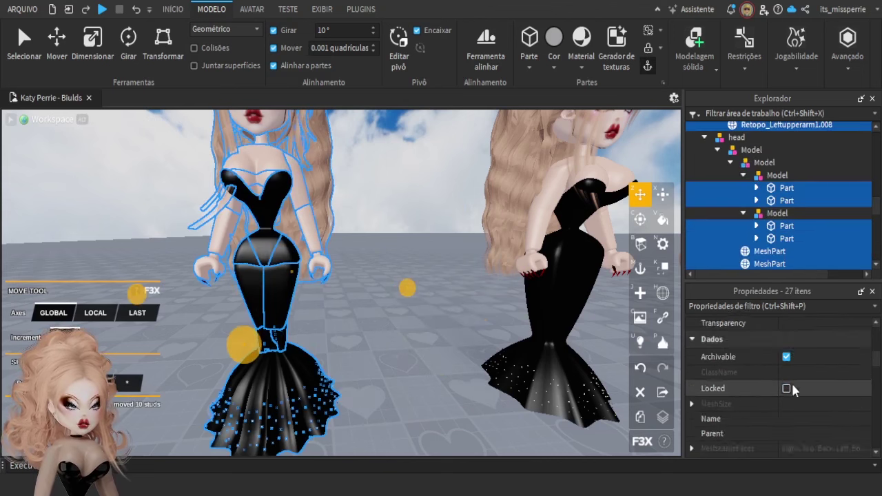
scroll(783, 378, down, 6)
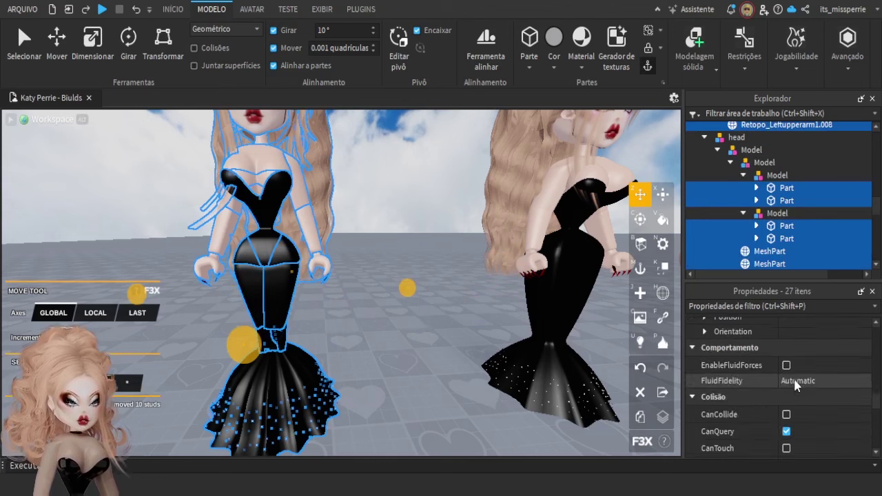
click(812, 423)
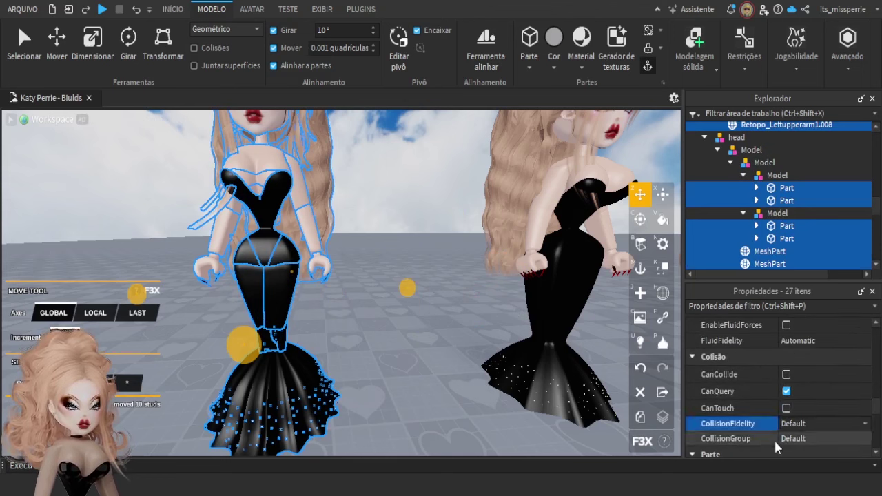
click(809, 437)
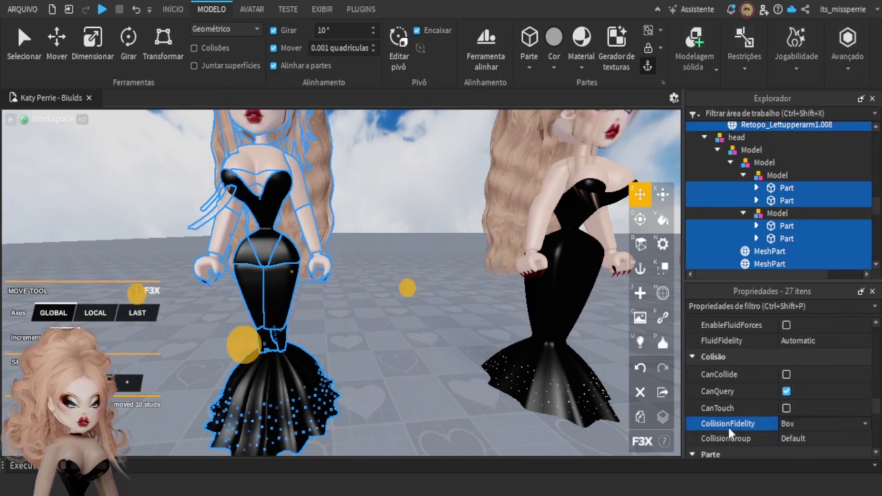
click(808, 422)
Turn off CastShadow for the sparkle Union on the first avatar's skirt hem, and clear the selection
click(342, 366)
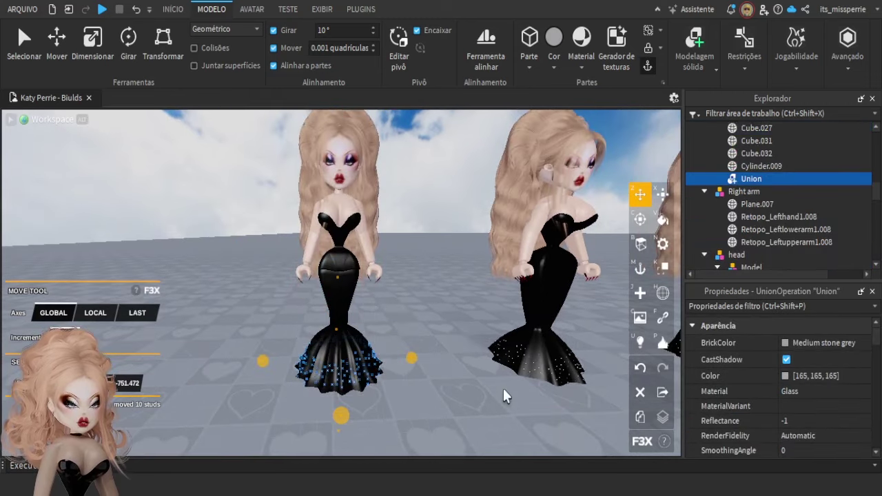
click(791, 359)
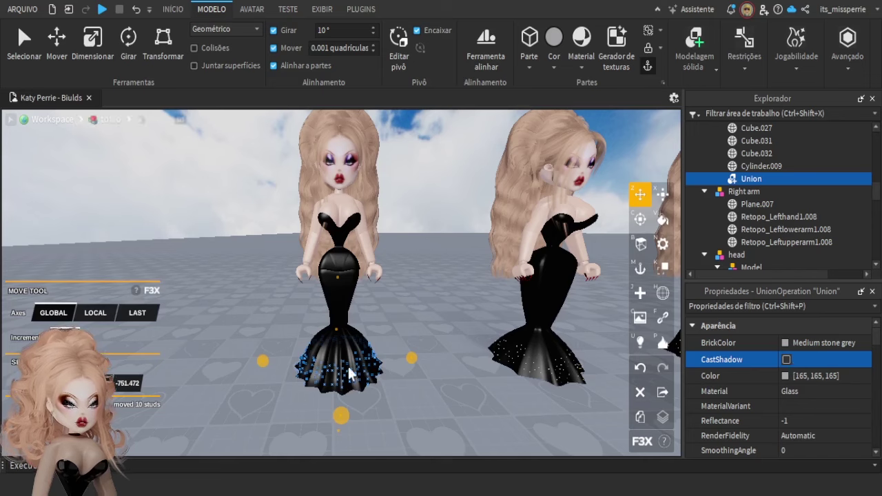
click(417, 395)
scroll(364, 419, up, 8)
scroll(377, 393, down, 10)
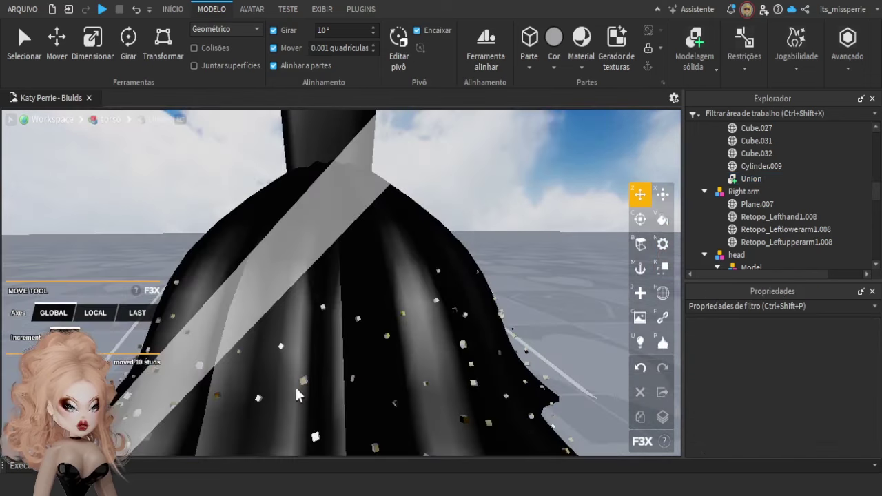
scroll(408, 331, down, 10)
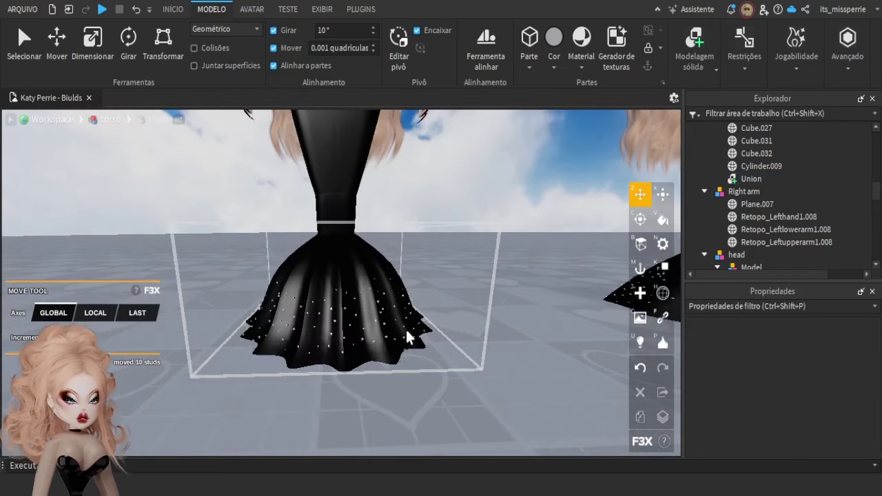
Check the CastShadow setting of the hair parts in the first avatar's head model, and clear the selection
key(w)
key(e)
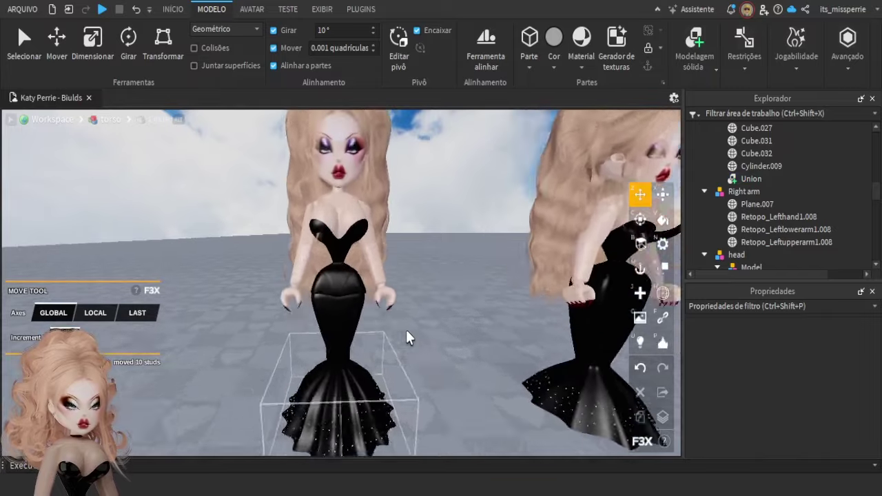
click(338, 192)
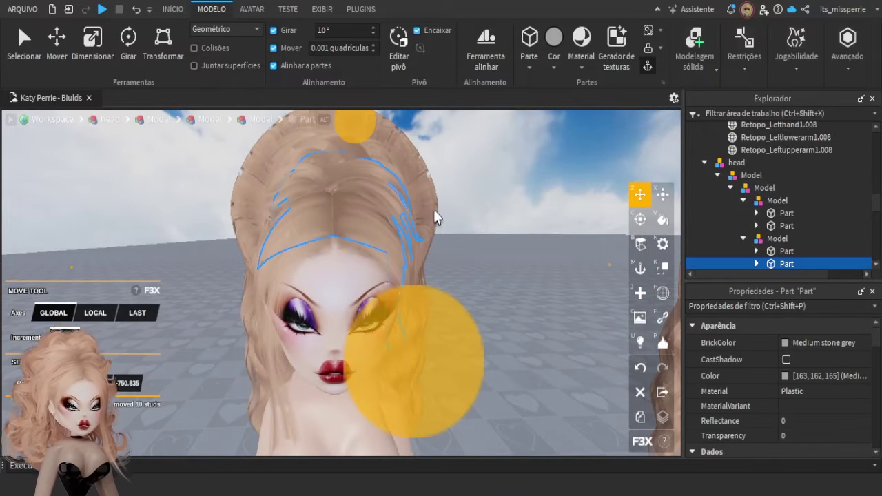
scroll(437, 216, down, 8)
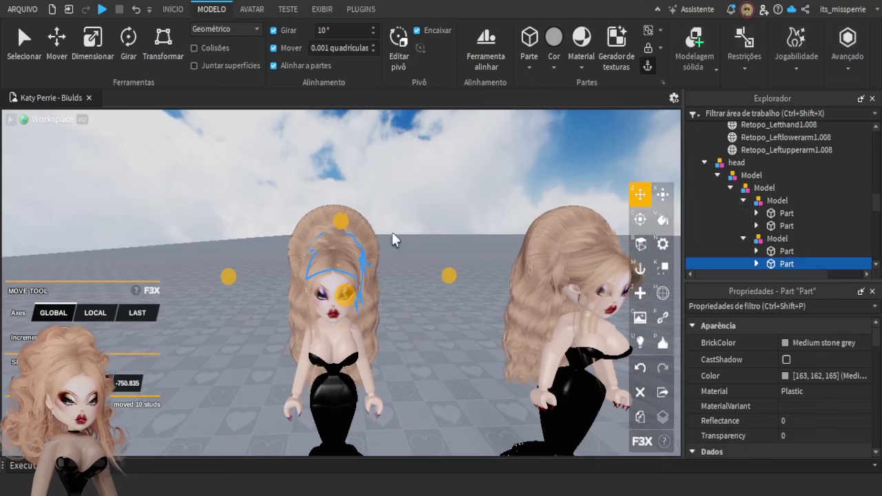
shift+click(784, 213)
ctrl+click(779, 239)
click(428, 209)
Check the CastShadow setting of the first avatar's ear mesh and another hair part, and clear the selection
scroll(467, 227, up, 10)
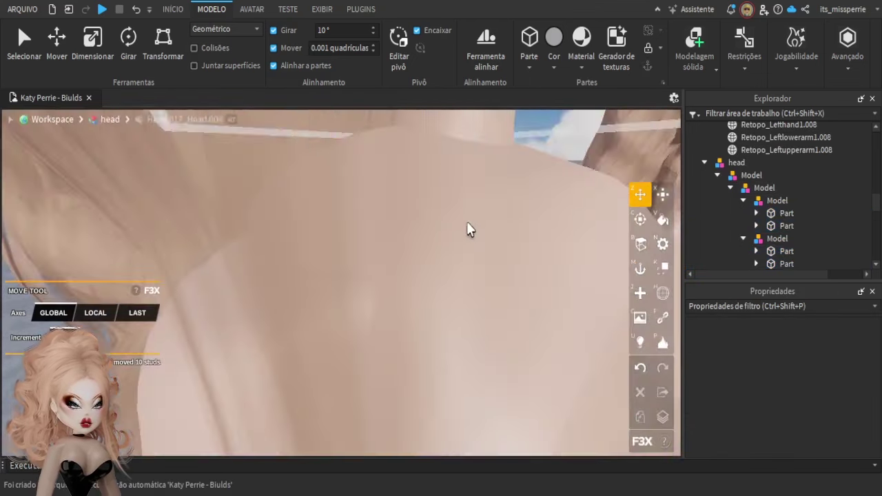
right_drag(467, 222, 387, 259)
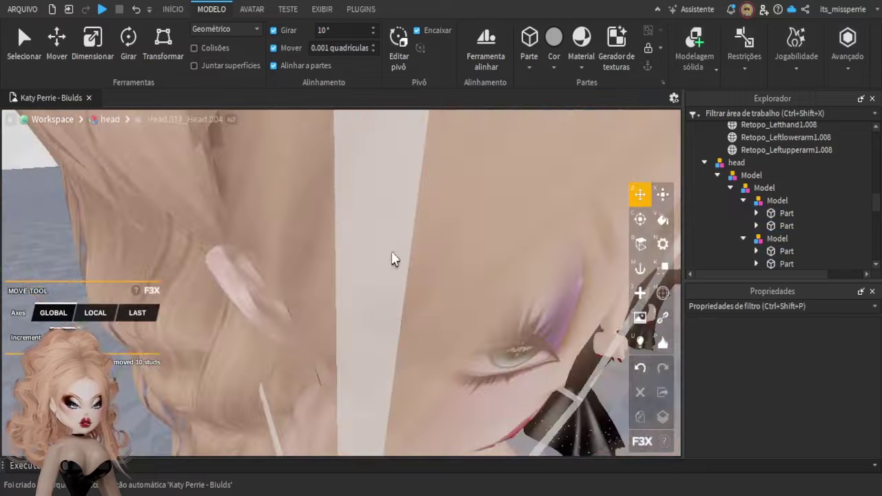
scroll(296, 278, down, 3)
right_drag(296, 277, 291, 281)
scroll(505, 274, up, 4)
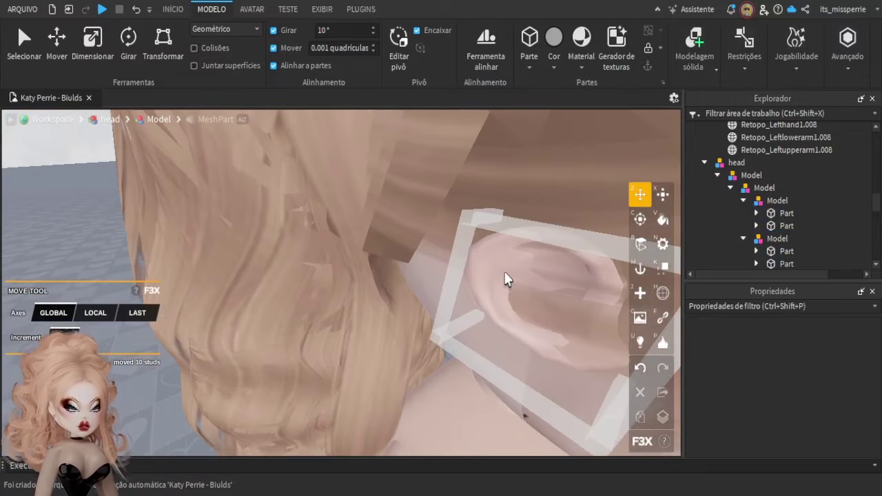
click(508, 278)
scroll(577, 354, down, 10)
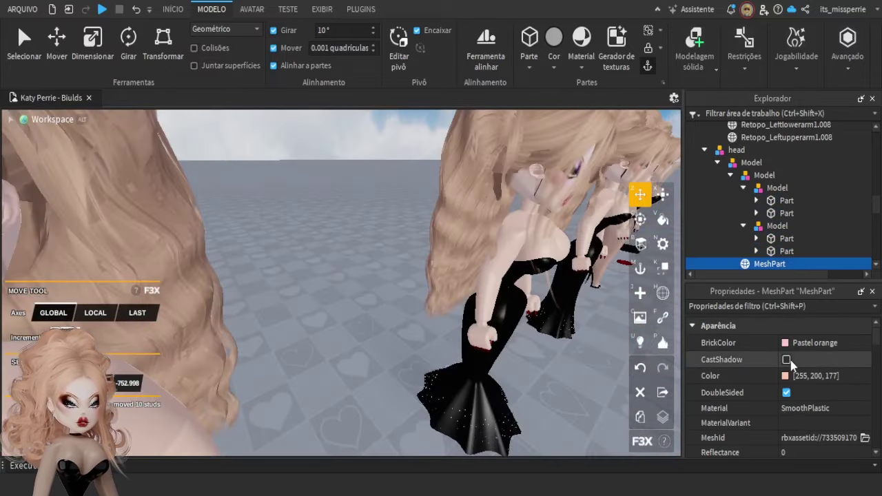
click(386, 216)
scroll(386, 217, down, 5)
right_drag(382, 220, 405, 199)
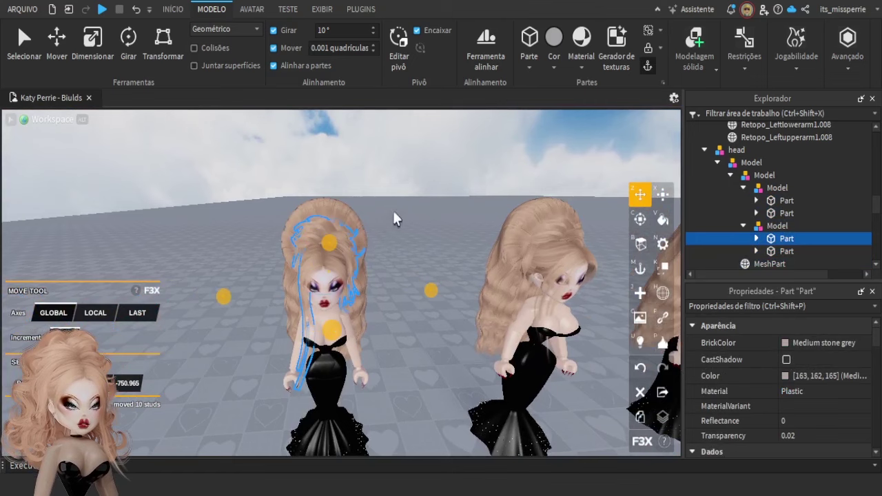
click(418, 180)
Select the skirt panel mesh below the hip on one side of the first avatar's gown
scroll(414, 186, down, 2)
scroll(324, 275, up, 3)
scroll(319, 282, up, 3)
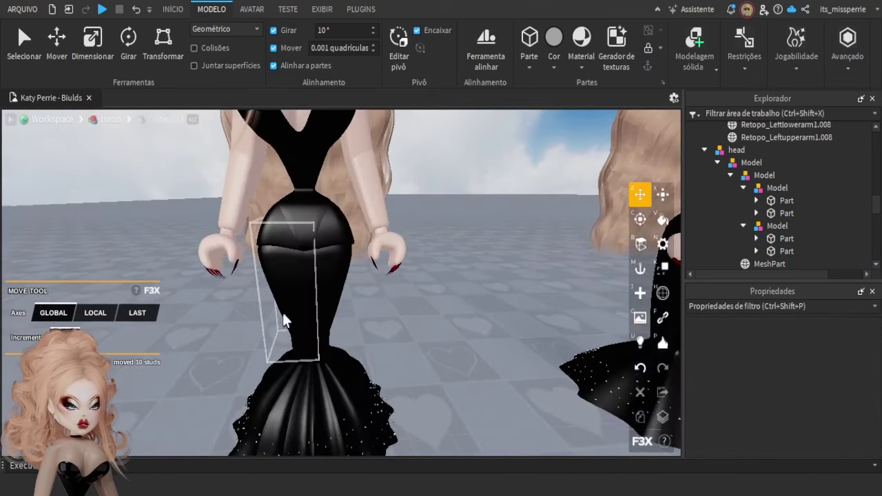
click(322, 300)
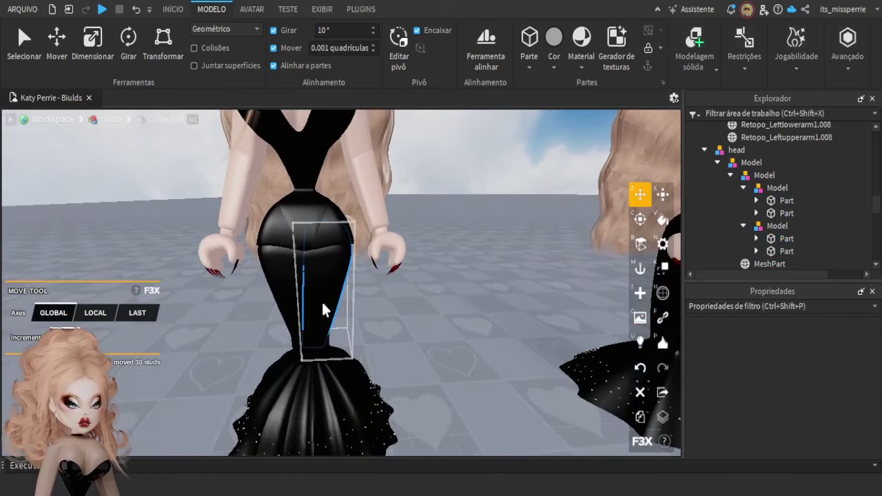
Examine the fitted skirt and flared hem of the first mermaid-gown figure up close and from a distance
click(289, 286)
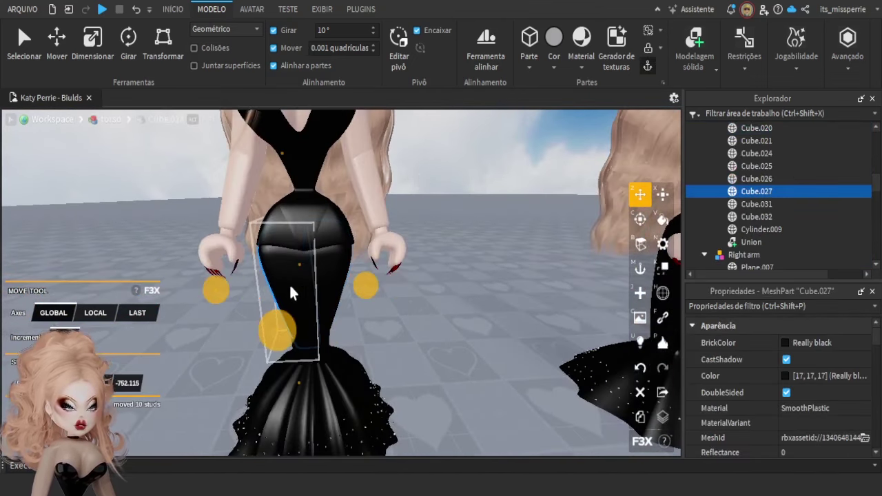
click(400, 357)
click(441, 321)
scroll(440, 321, down, 5)
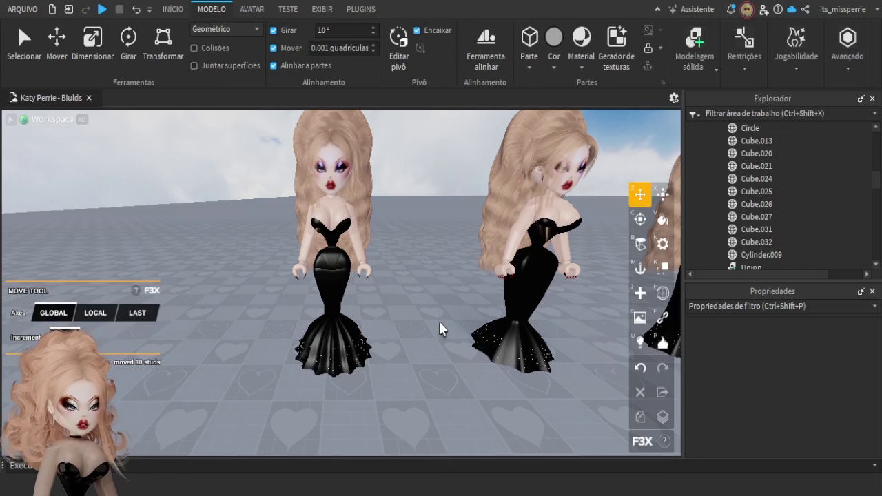
key(w)
key(q)
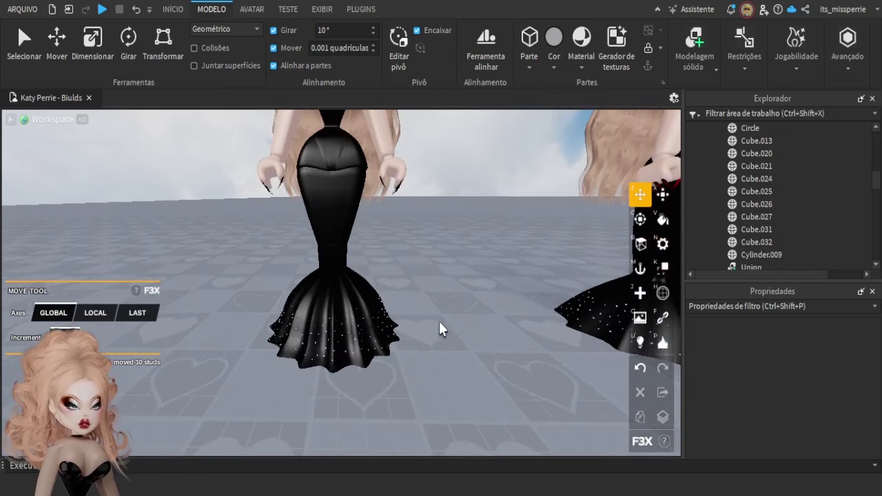
key(s)
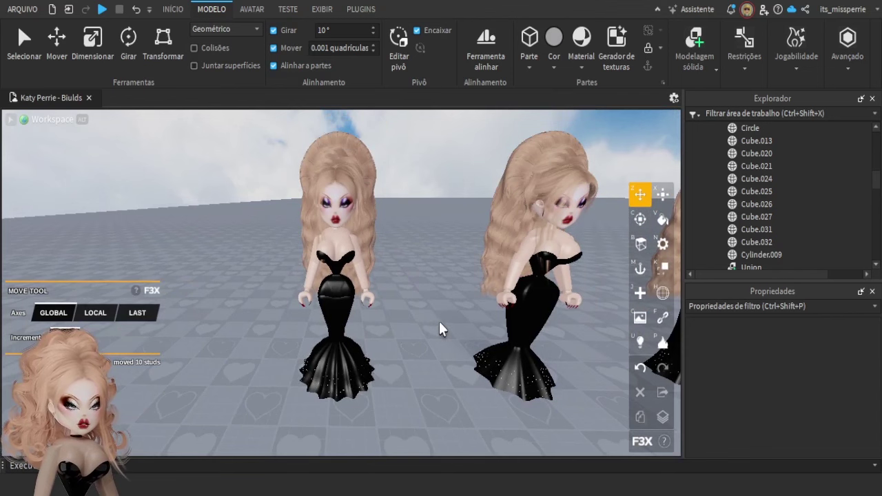
key(w)
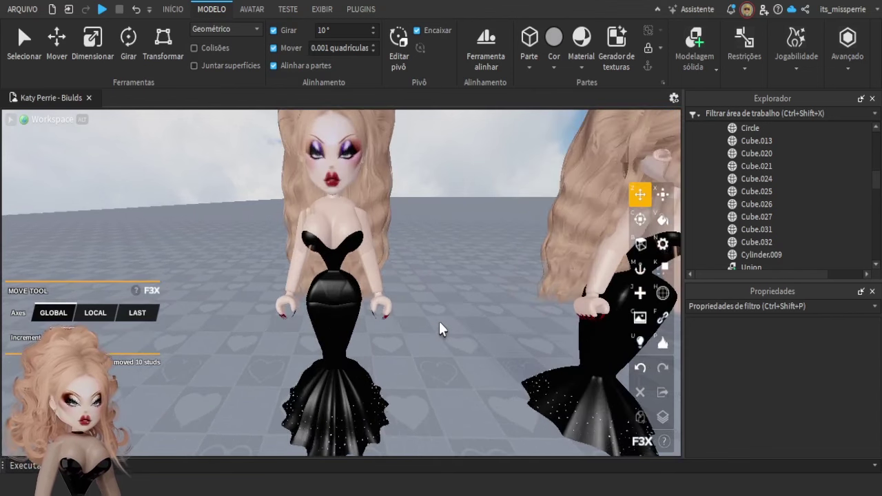
key(s)
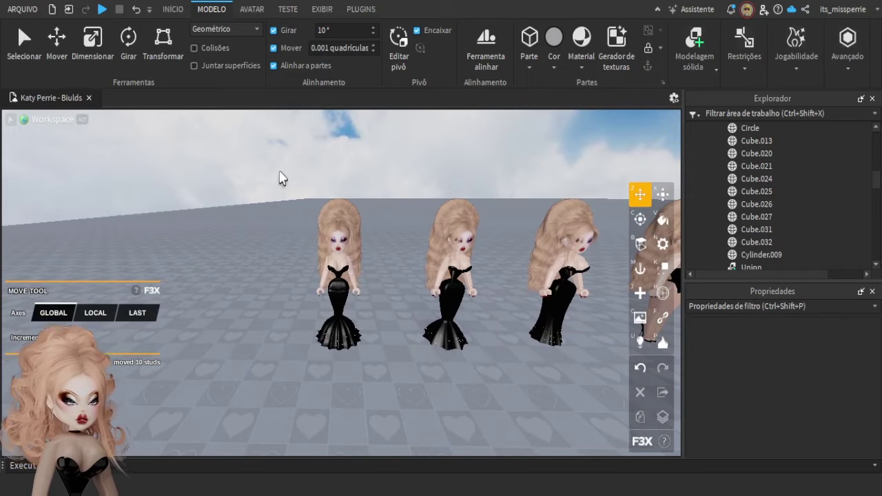
Select every part of the first mermaid-gown figure and turn off CastShadow
drag(279, 170, 383, 359)
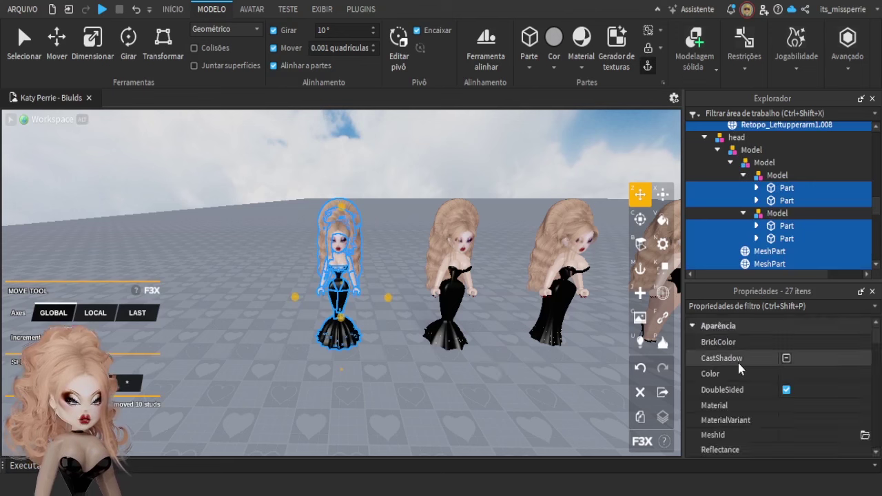
click(786, 358)
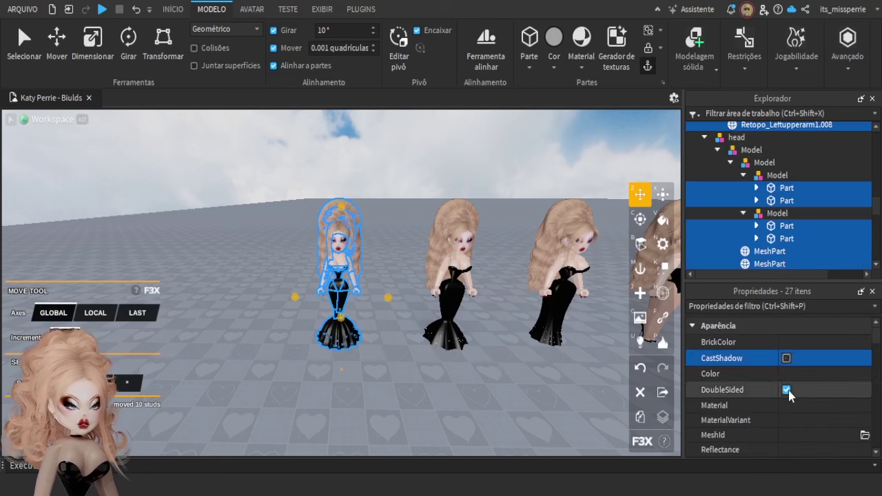
Switch DoubleSided off and back on for the whole selected figure to compare its look, leaving it enabled, and deselect it
click(787, 390)
click(787, 390)
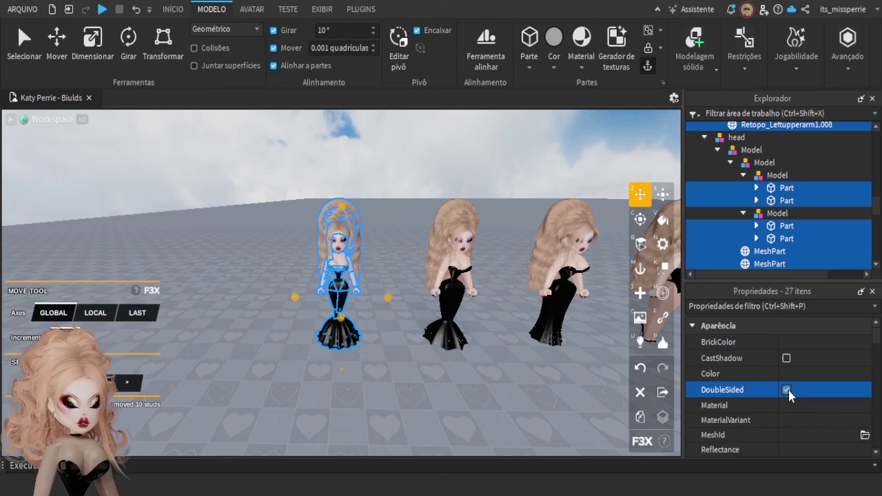
click(786, 390)
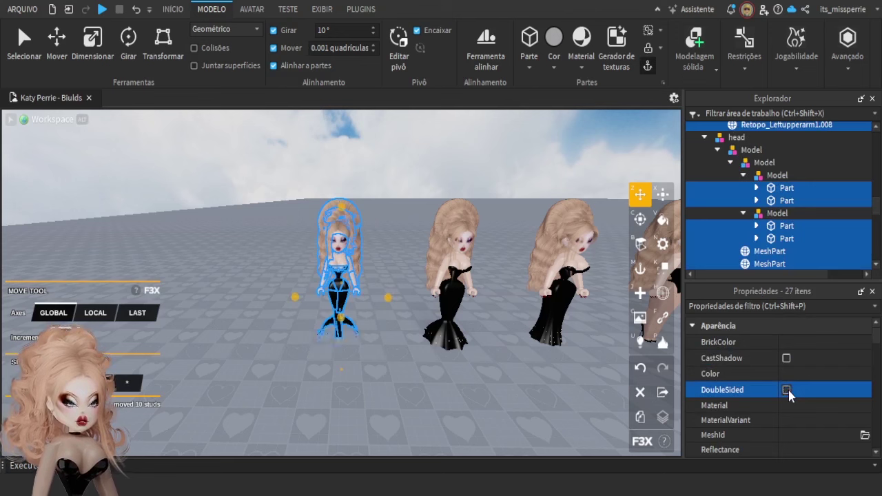
click(786, 390)
click(386, 354)
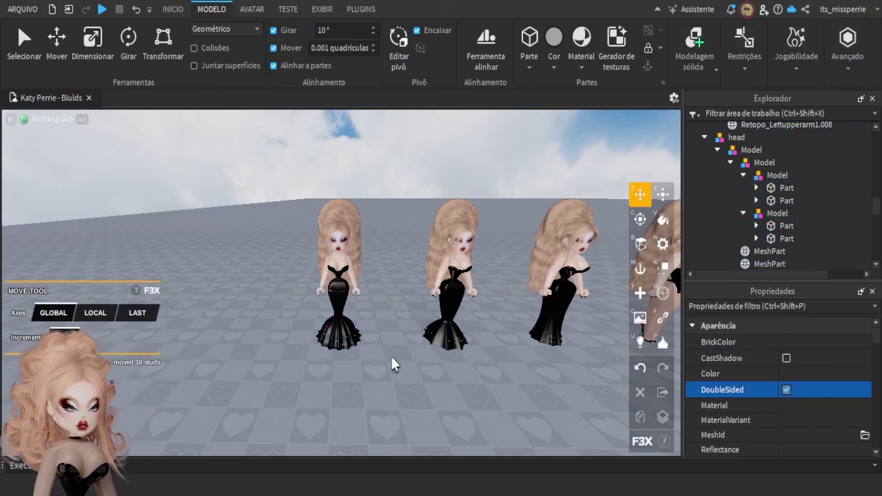
Select the flared skirt mesh of the first figure and toggle its DoubleSided property, leaving it enabled
click(346, 337)
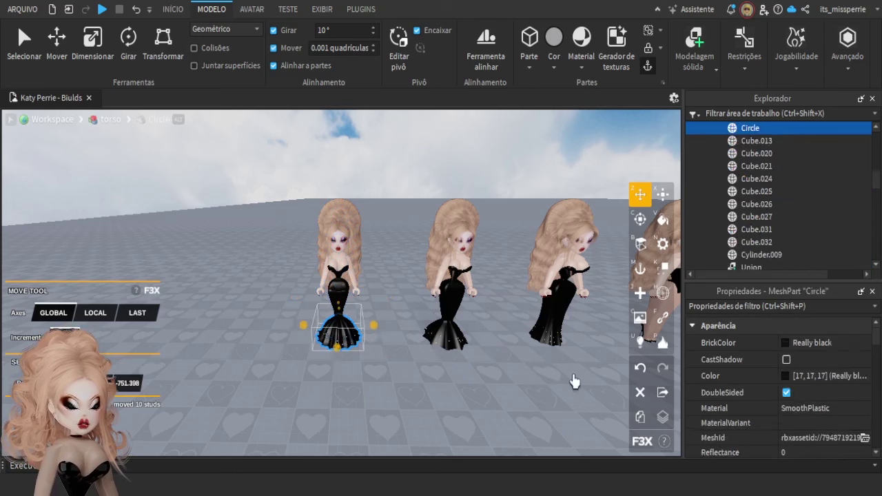
click(797, 398)
click(797, 398)
click(798, 398)
click(798, 398)
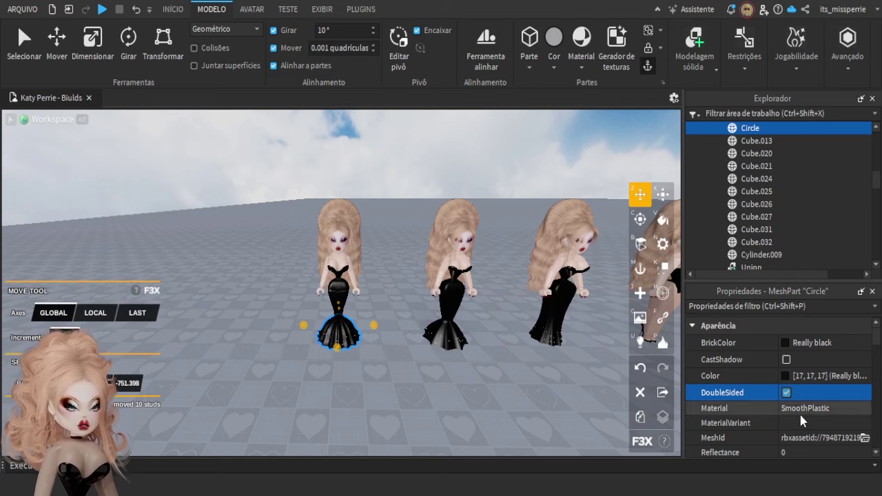
click(460, 398)
Examine the fluid-force, collision and anchoring properties of the first figure's black bodice mesh
click(338, 277)
scroll(815, 390, down, 8)
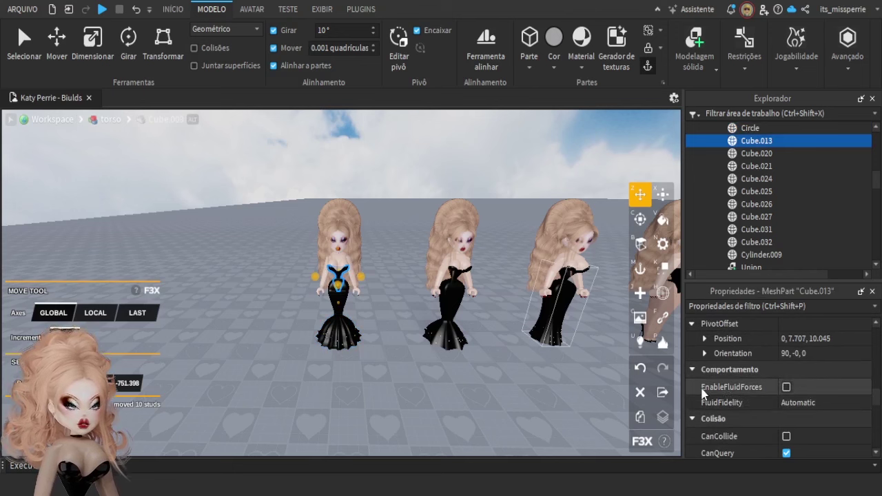
scroll(743, 390, down, 1)
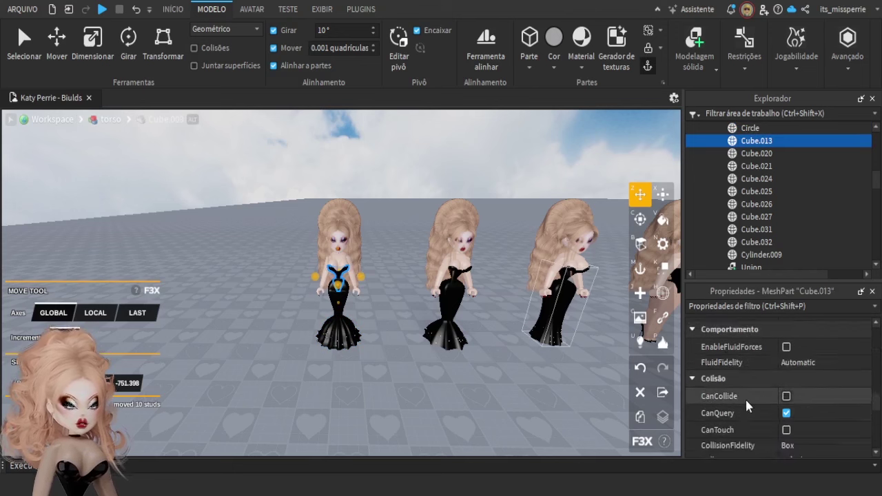
scroll(744, 398, down, 1)
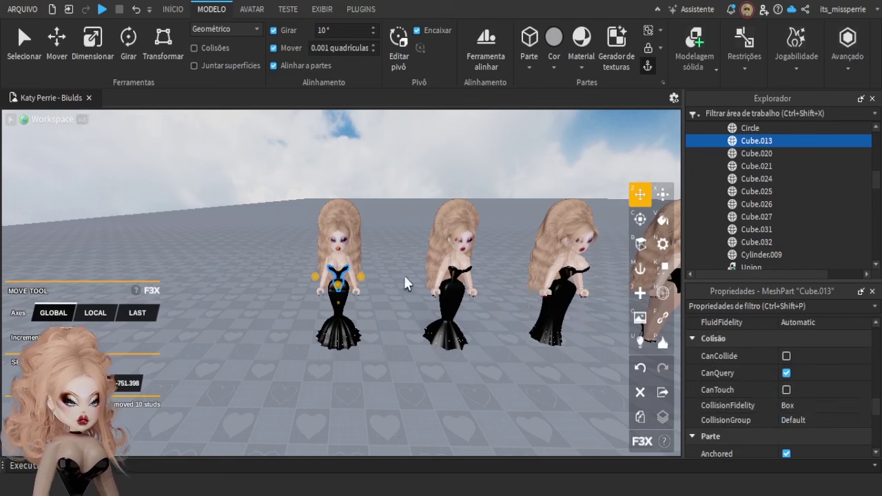
click(384, 383)
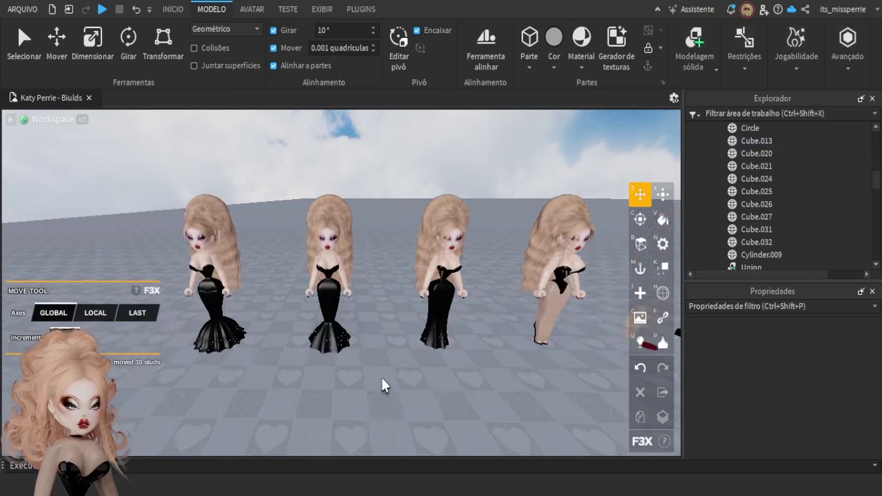
Select the three other figures together and open their CollisionFidelity setting
key(a)
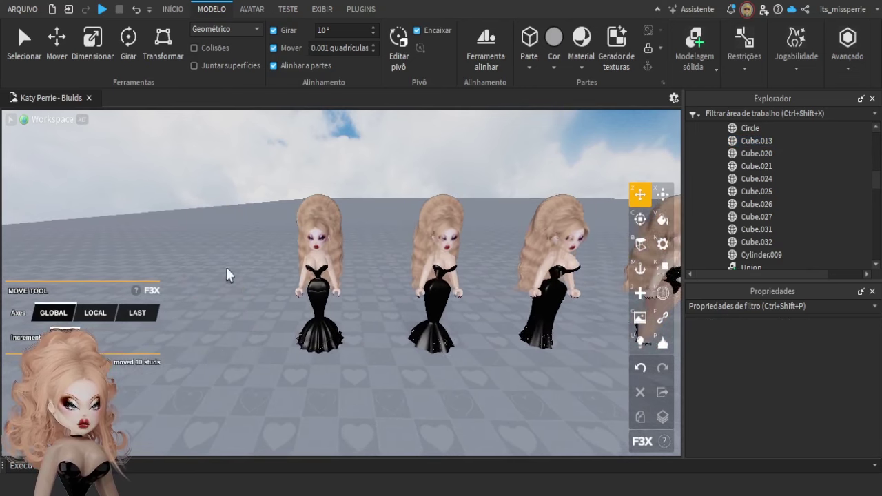
key(d)
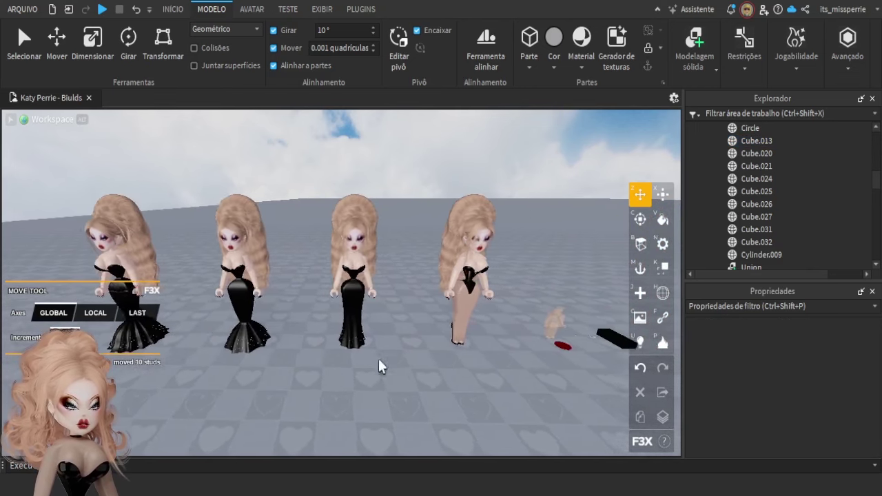
key(a)
key(s)
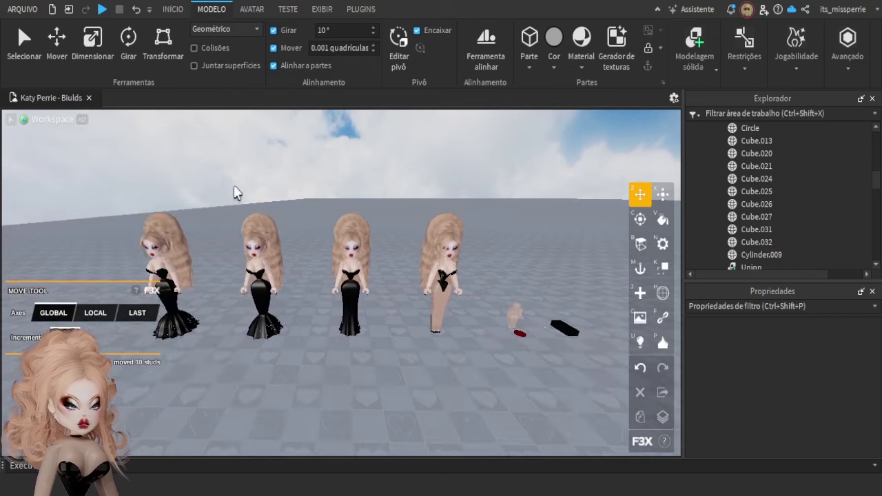
drag(228, 172, 483, 357)
scroll(792, 358, down, 8)
click(794, 444)
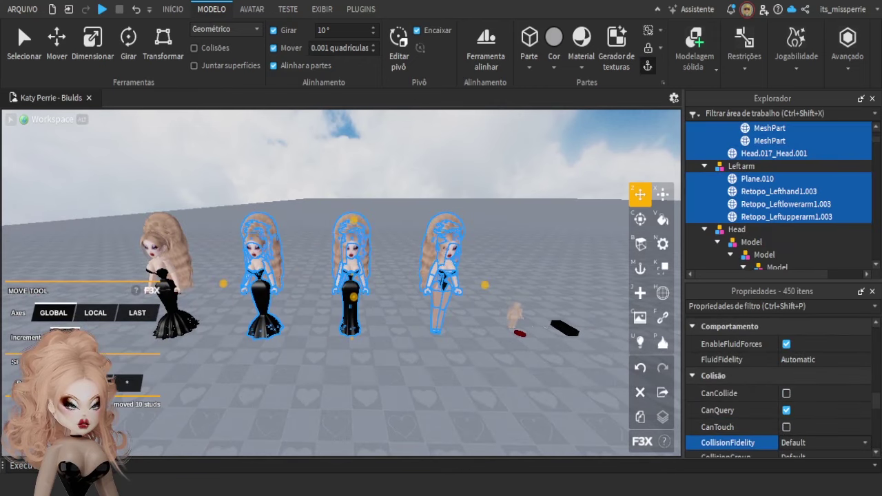
Inspect the gown hem, legs and bodice details of the other figures up close by selecting individual parts
key(w)
drag(234, 235, 455, 337)
key(d)
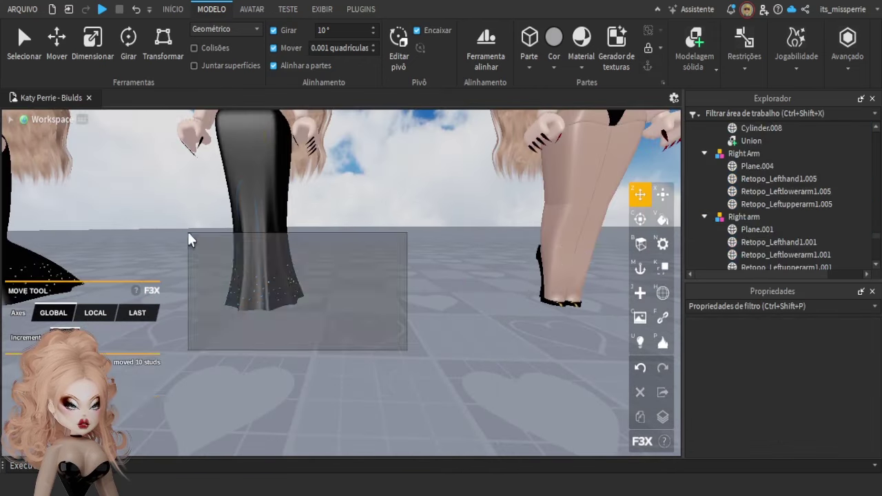
drag(191, 238, 337, 331)
scroll(762, 237, down, 5)
click(244, 289)
scroll(742, 207, down, 5)
click(420, 309)
key(w)
click(483, 323)
scroll(744, 202, down, 5)
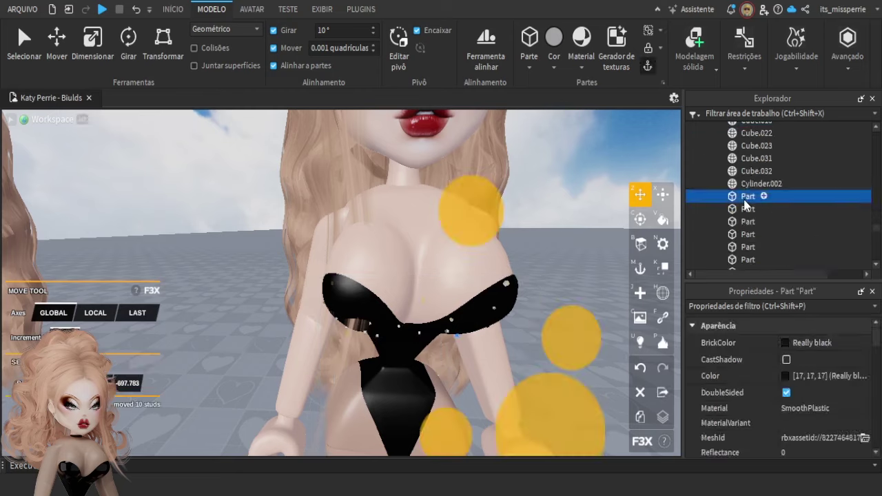
click(557, 320)
Examine the whole row of figures, then the bodysuit figure's face, hair and torso up close
key(s)
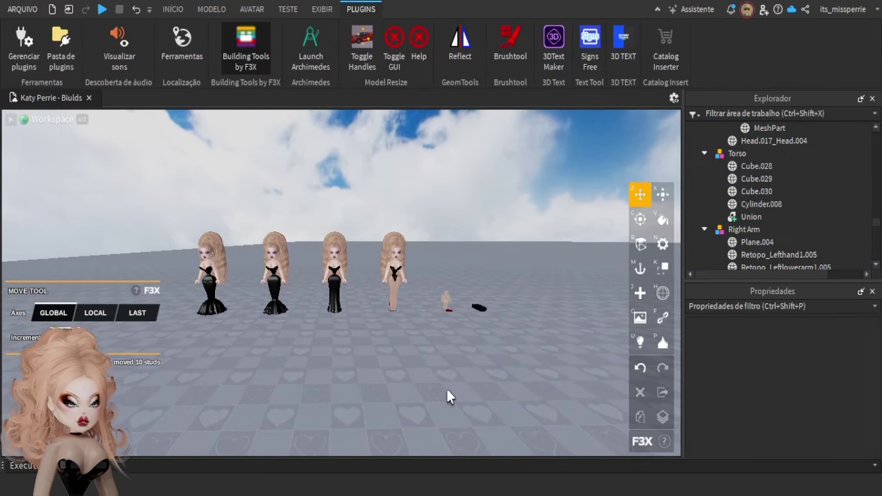
key(a)
key(w)
key(d)
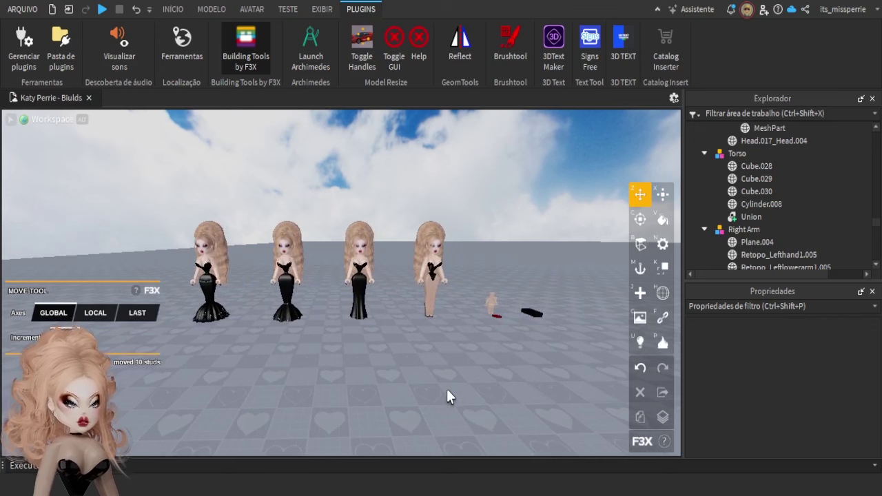
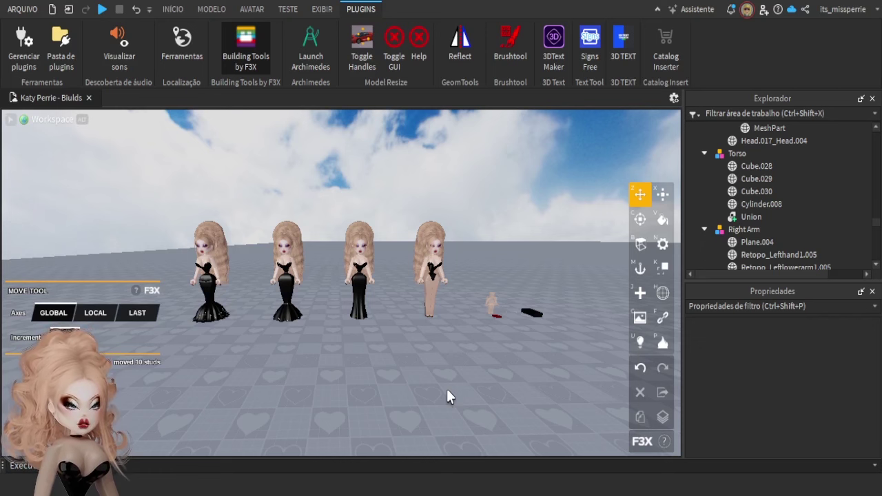
scroll(452, 368, up, 10)
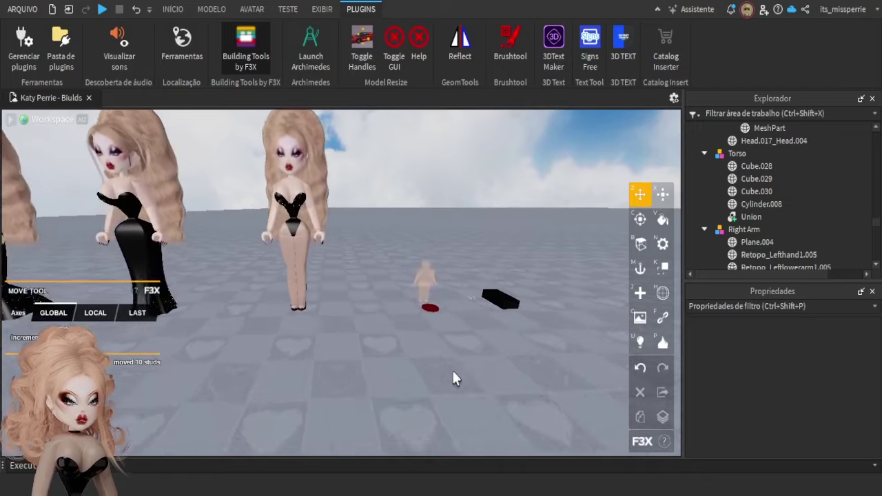
scroll(453, 368, up, 8)
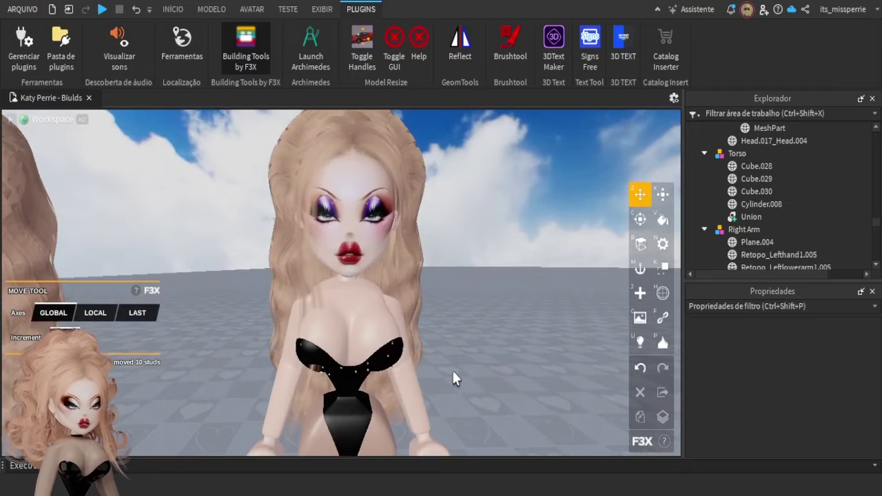
scroll(453, 373, down, 5)
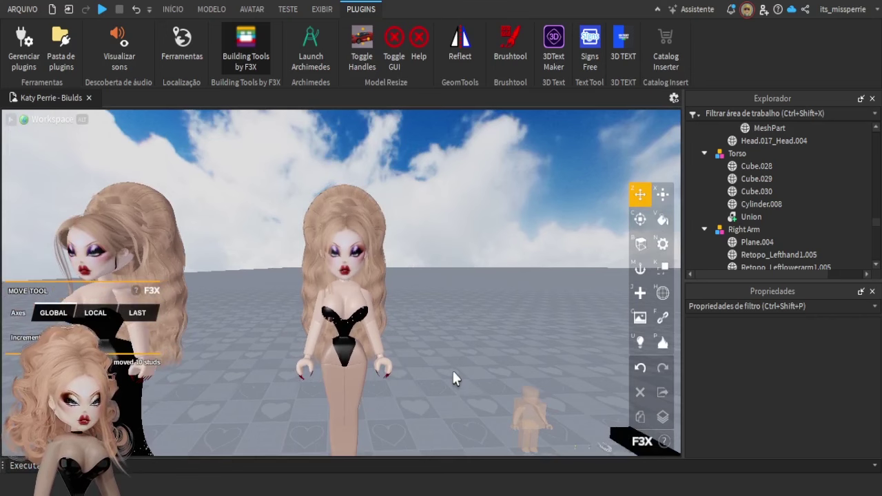
scroll(453, 373, down, 8)
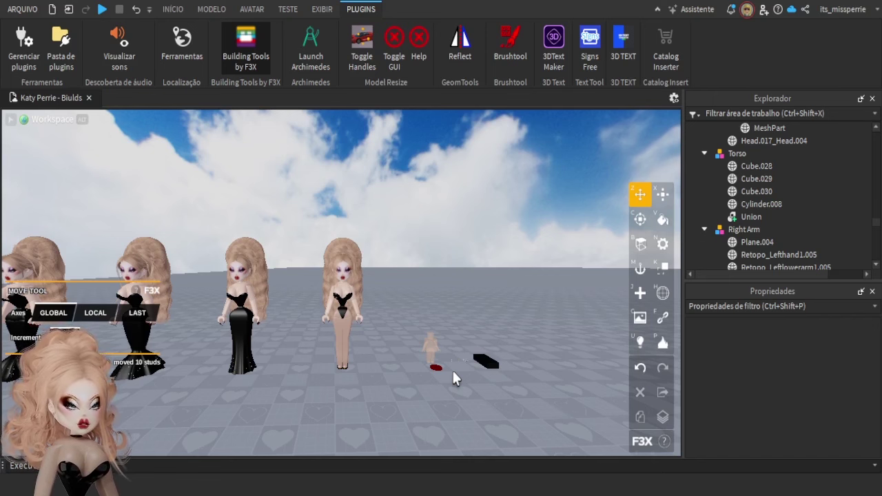
key(w)
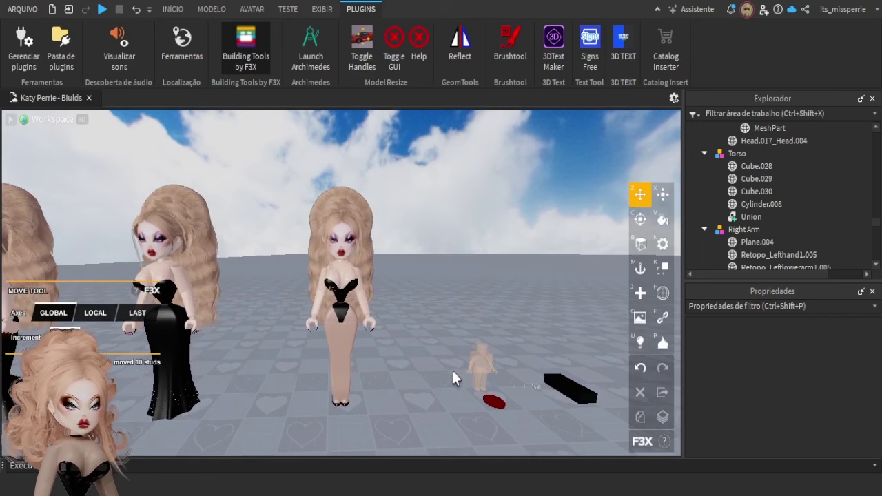
Examine the pair of earrings and the pearl necklace lying beside the black block
key(s)
key(q)
key(d)
key(w)
key(w)
key(d)
right_drag(454, 373, 454, 372)
key(q)
click(454, 378)
key(s)
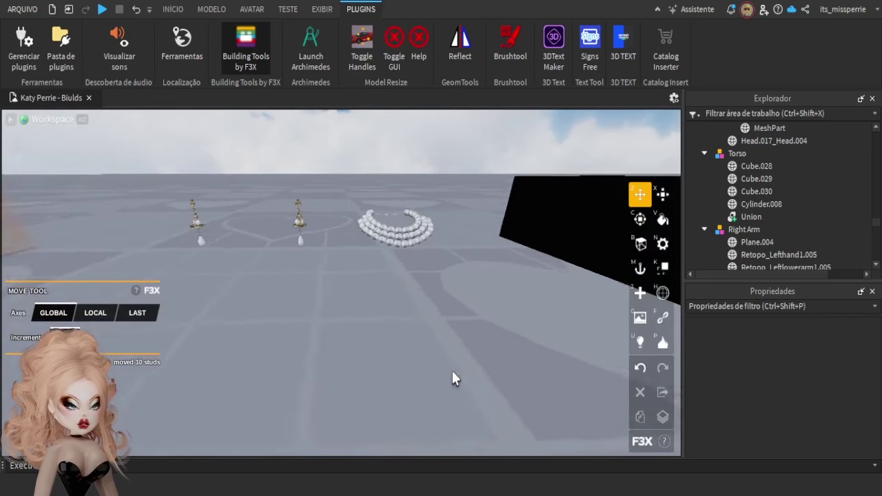
Inspect the black block's Decal and its texture ID, leaving the F3X building tools
click(261, 62)
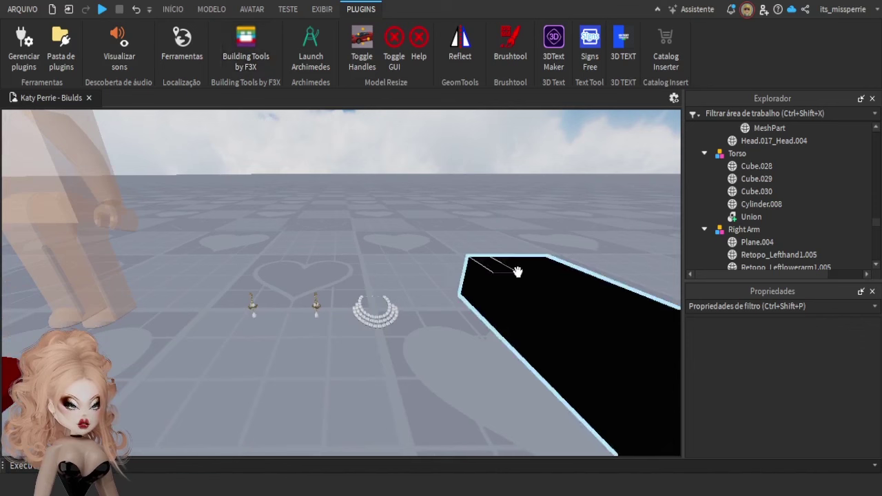
click(586, 307)
click(705, 262)
scroll(746, 256, down, 1)
click(746, 253)
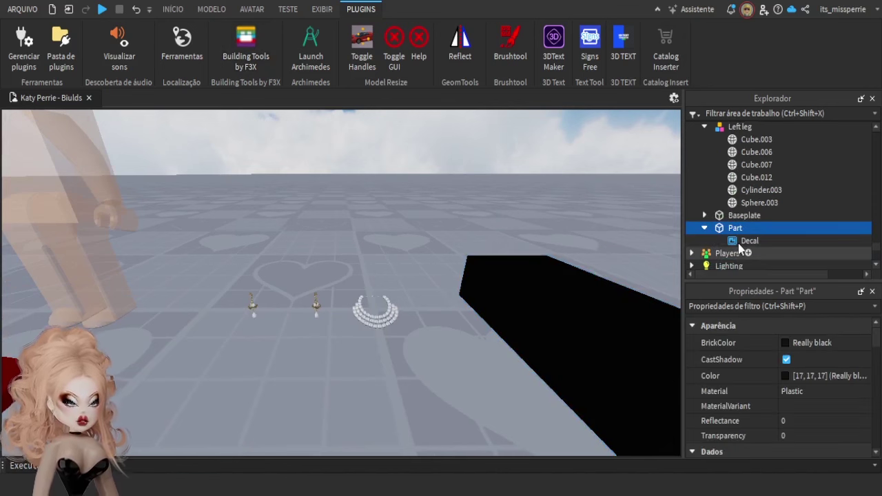
click(740, 249)
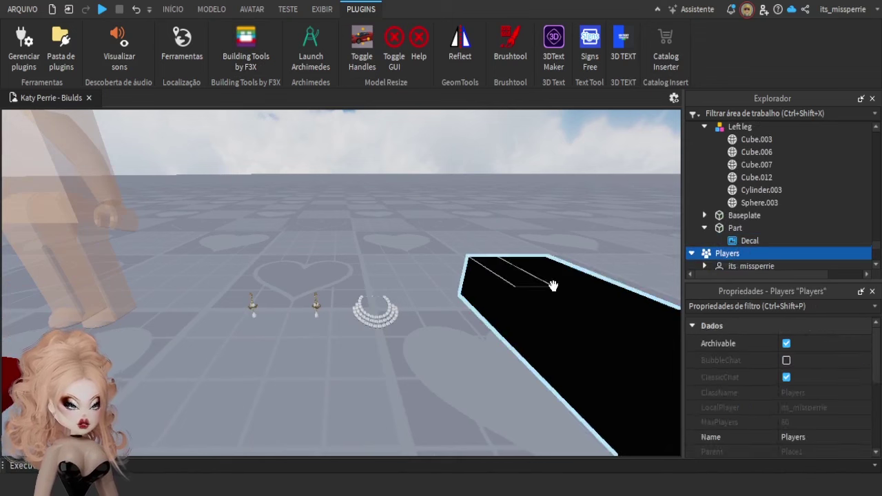
scroll(714, 231, down, 1)
key(ctrl+z)
click(747, 205)
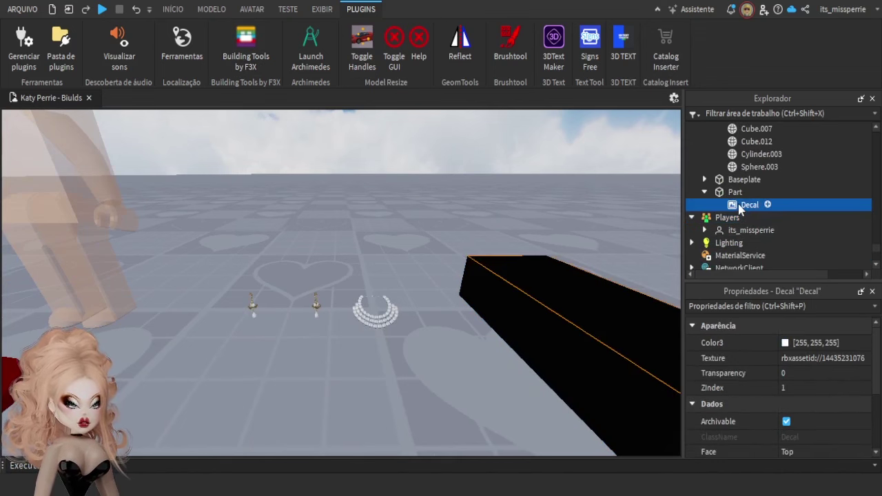
click(845, 359)
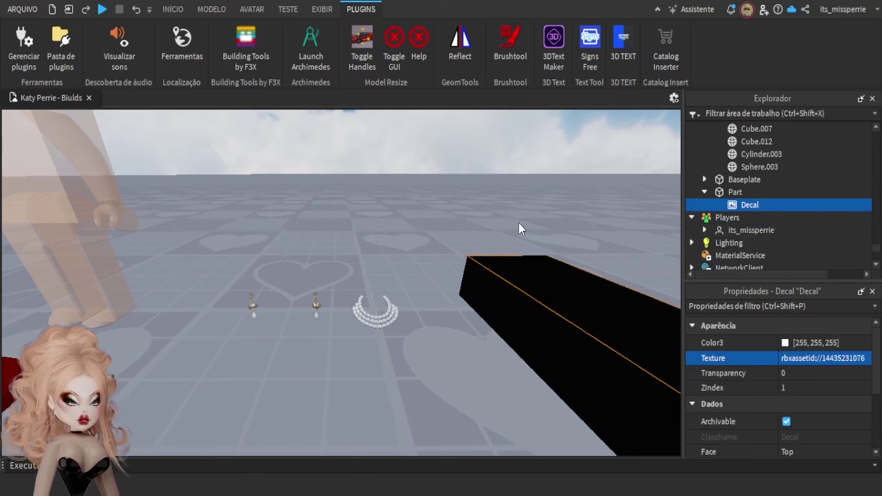
click(451, 192)
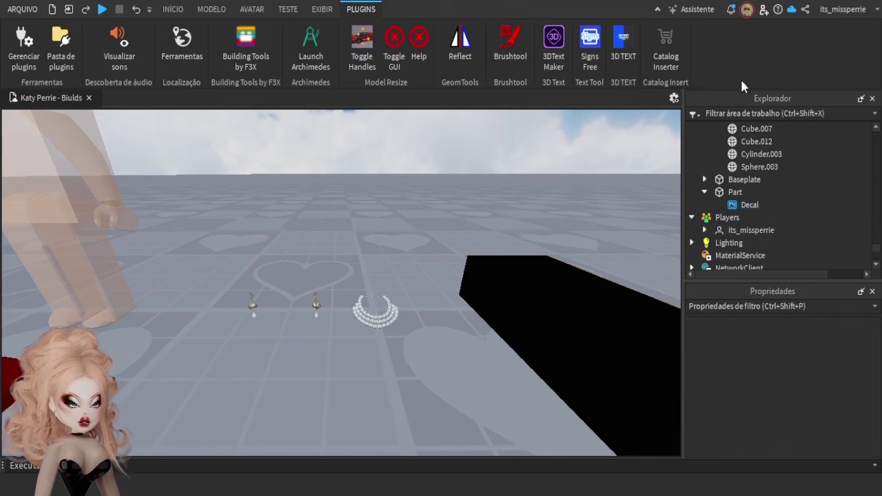
Insert the Colar de Pérola Bejeweled em Prata accessory into the workspace using Catalog Inserter
click(659, 62)
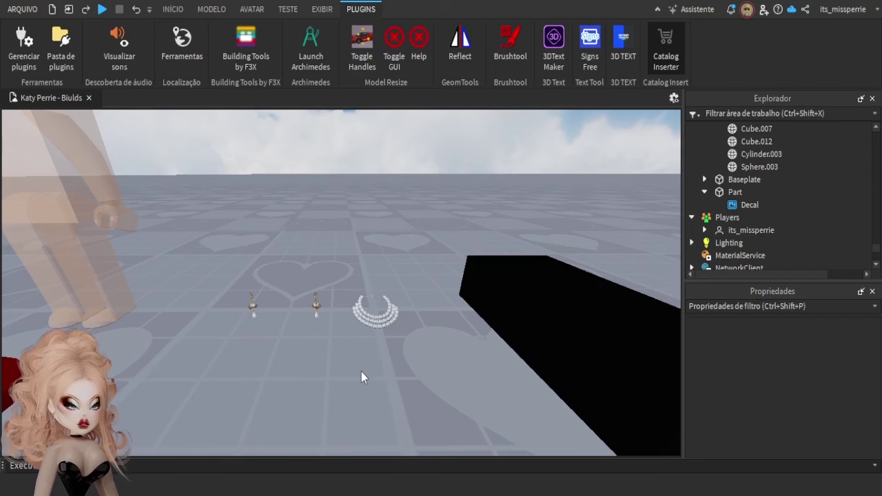
click(169, 10)
click(95, 25)
click(361, 9)
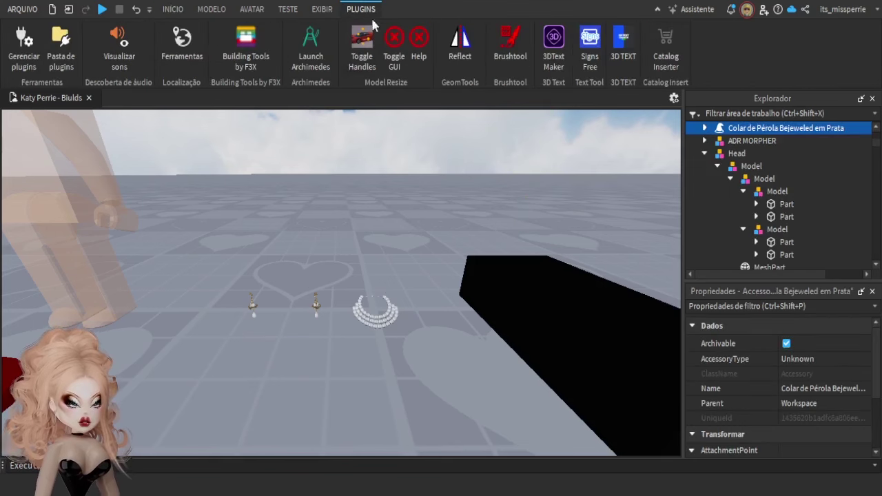
Use the F3X Move tool to place the Colar de Pérola Bejeweled em Prata beside the triple pearl choker
click(245, 45)
key(f)
click(347, 265)
drag(347, 266, 358, 245)
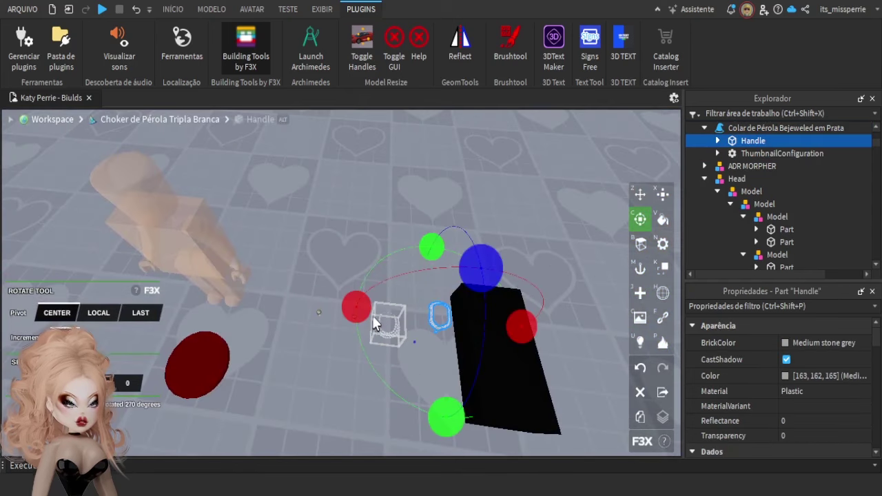
drag(375, 325, 373, 316)
key(z)
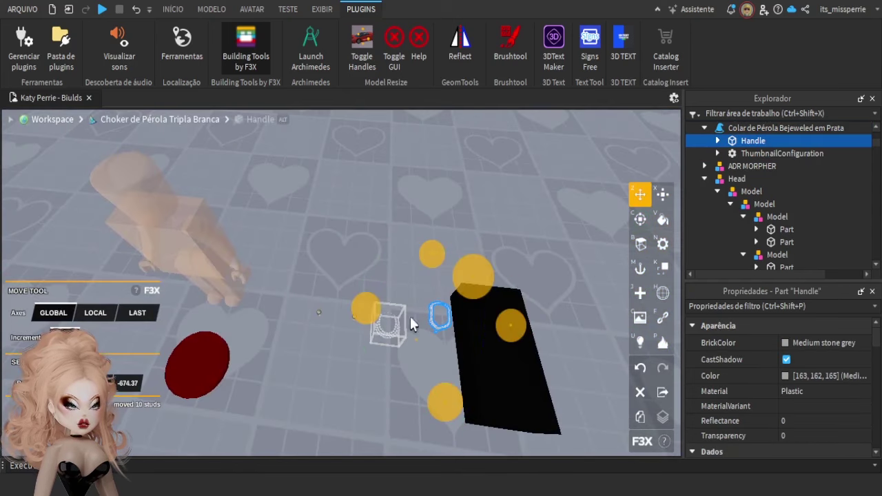
drag(436, 327, 420, 340)
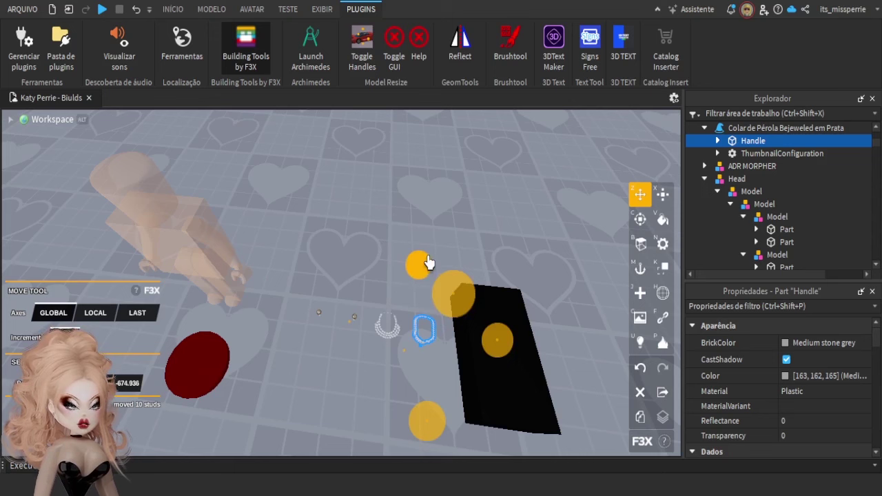
Delete the black block beside the necklaces
click(501, 324)
click(640, 392)
scroll(411, 394, up, 5)
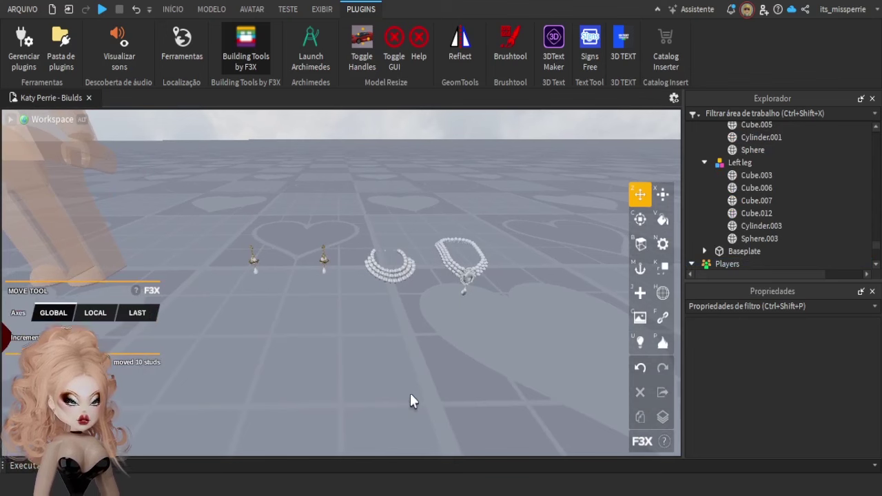
Delete the ThumbnailConfiguration from the Brincos de Pérola de Ouro de Luxo earrings accessory
click(380, 276)
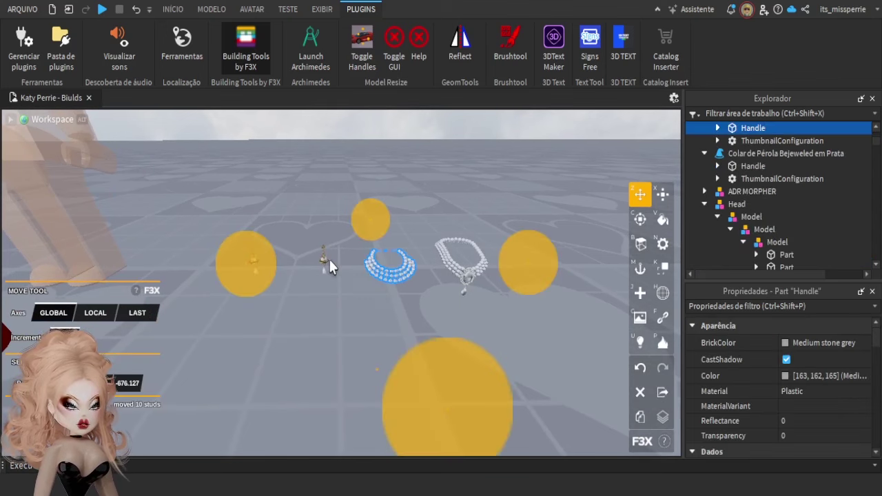
click(304, 260)
right_drag(355, 290, 347, 283)
scroll(355, 289, up, 3)
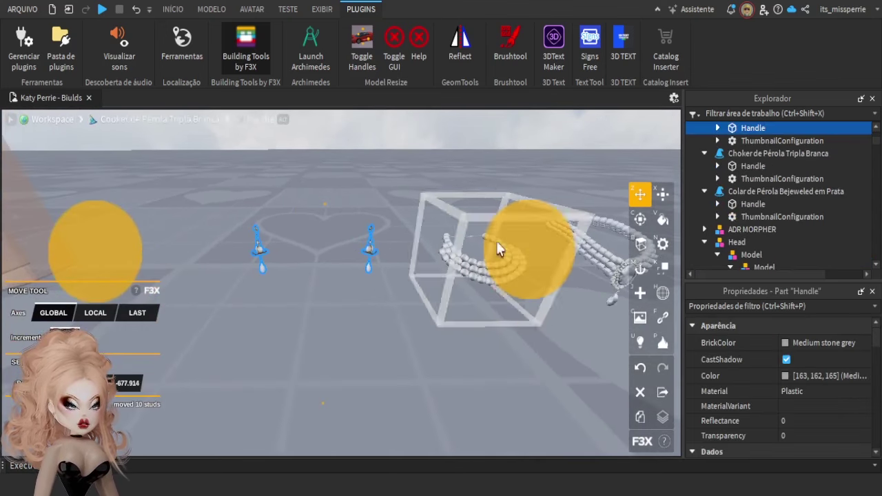
click(560, 237)
scroll(751, 200, up, 2)
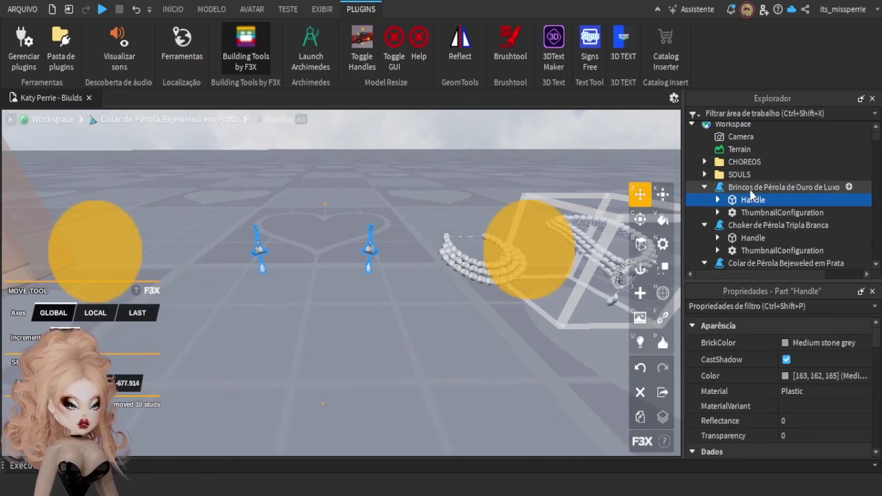
click(735, 188)
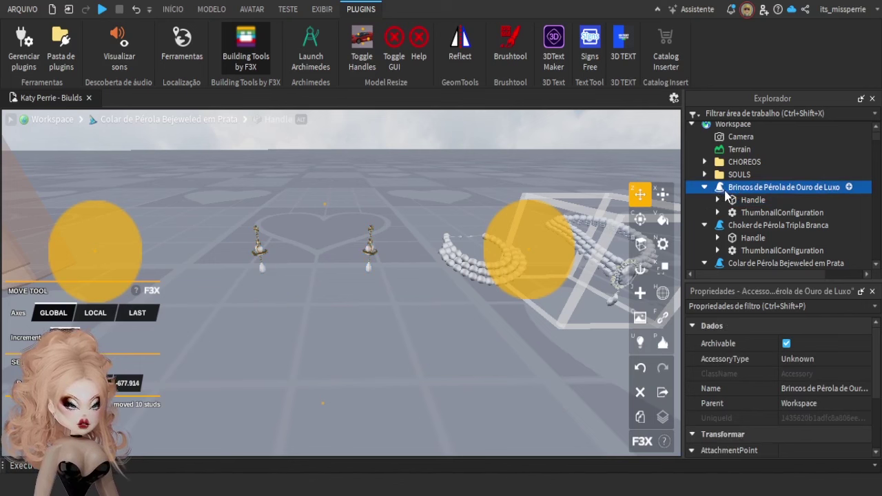
click(746, 215)
key(Delete)
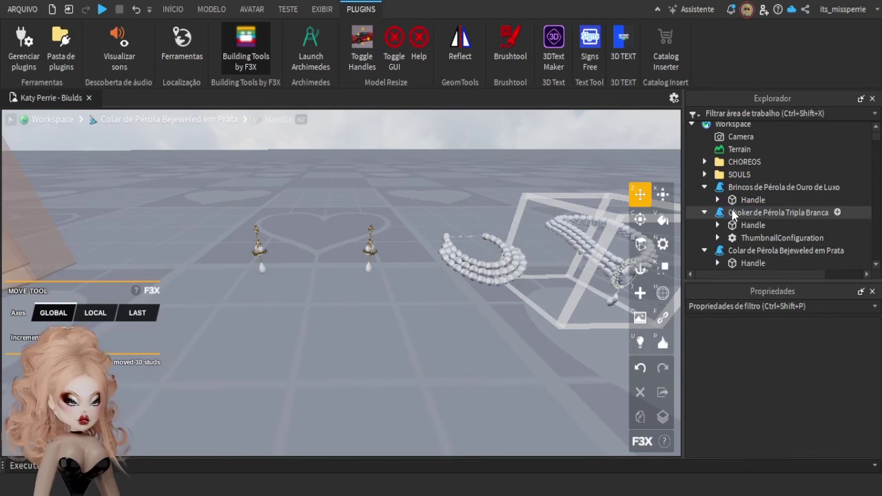
Delete AvatarPartScaleType, HatAttachment and TouchInterest from the earrings' Handle, keeping only its SpecialMesh
click(718, 200)
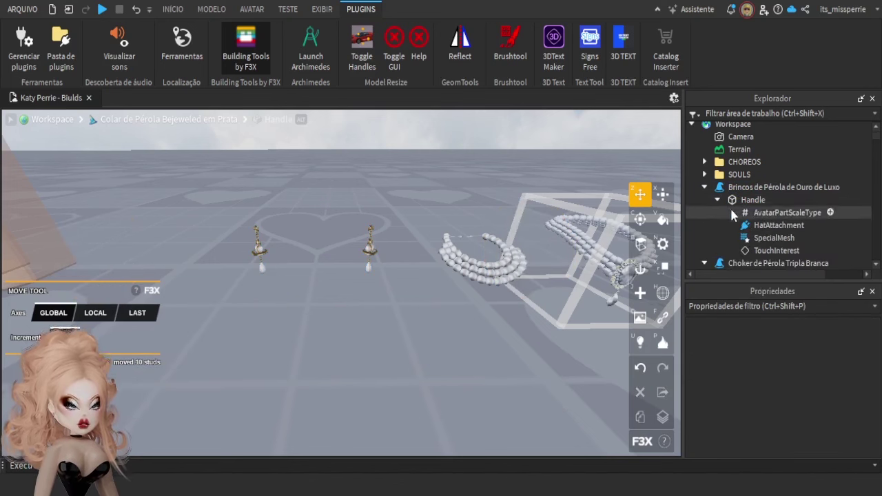
click(775, 213)
ctrl+click(770, 227)
ctrl+click(776, 252)
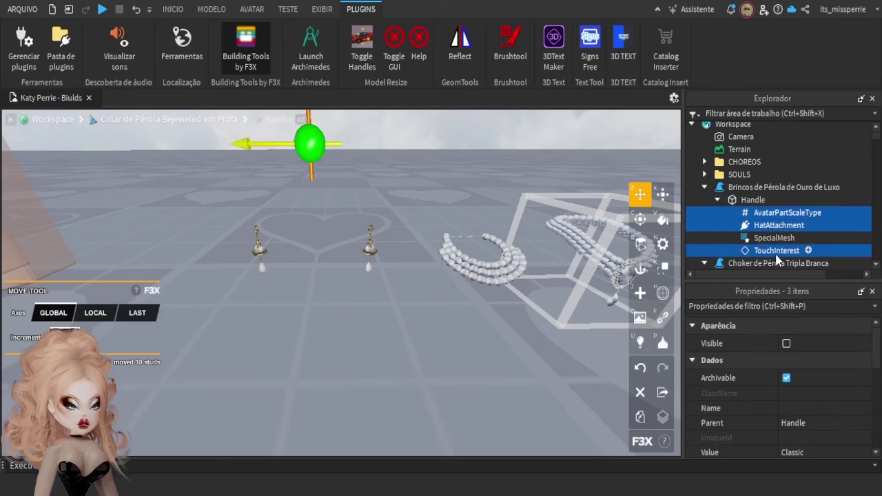
key(Delete)
Move the earrings' Handle out of its accessory directly into Workspace and delete the emptied Brincos de Pérola de Ouro de Luxo accessory
click(769, 213)
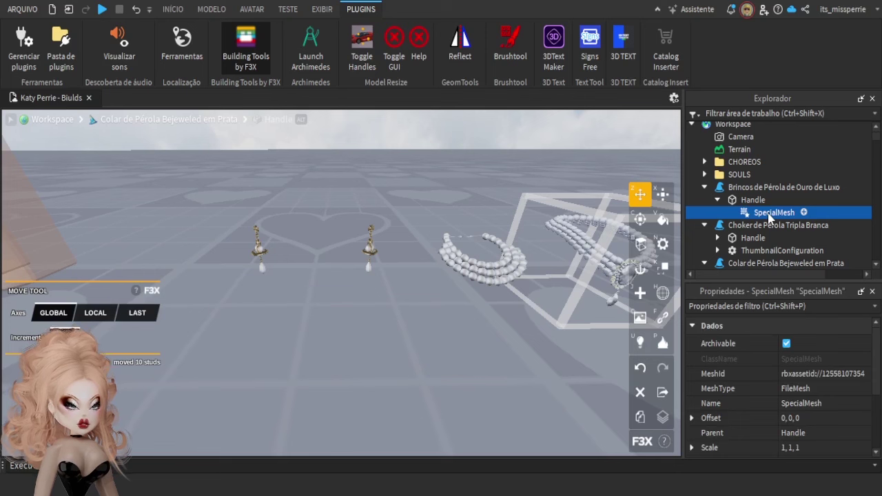
click(758, 203)
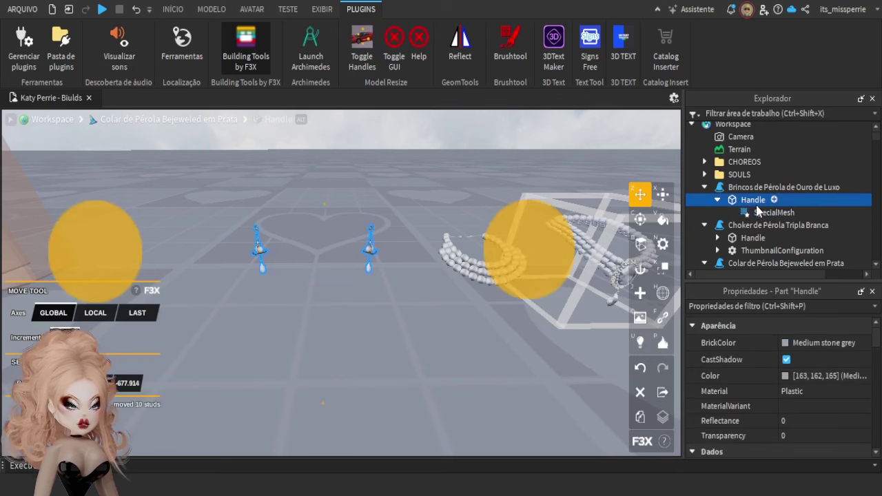
click(537, 158)
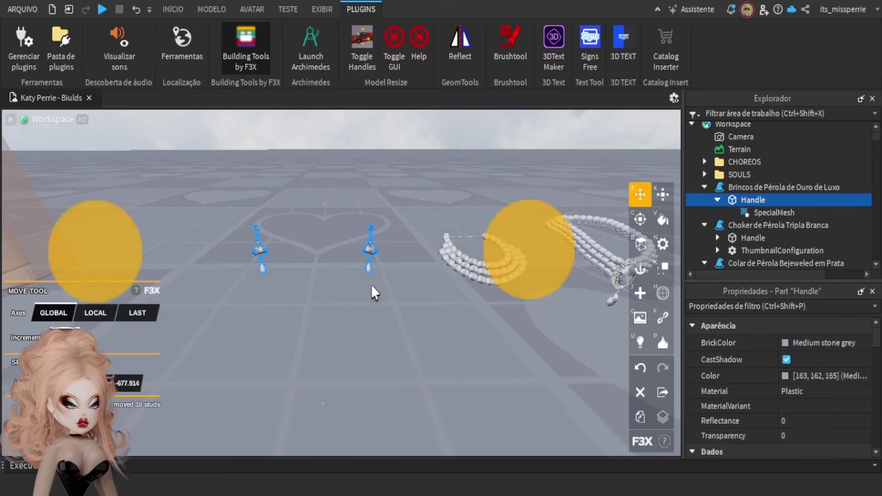
key(Delete)
click(725, 191)
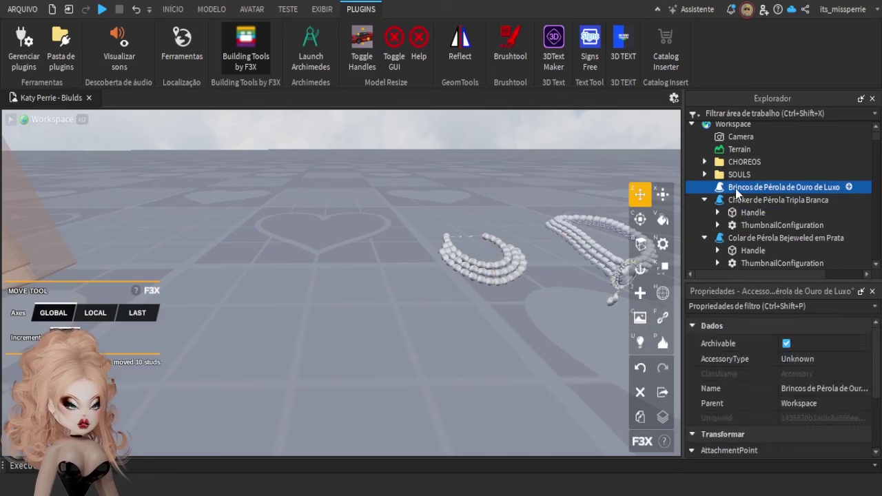
key(Delete)
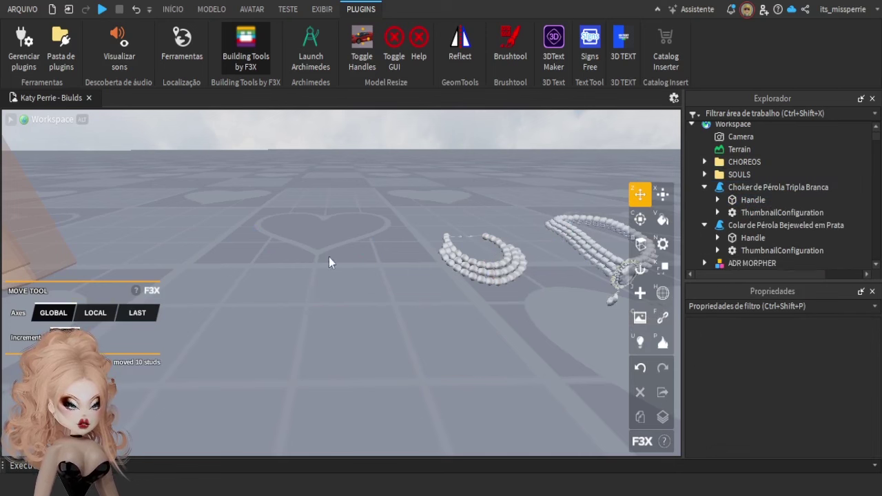
click(367, 57)
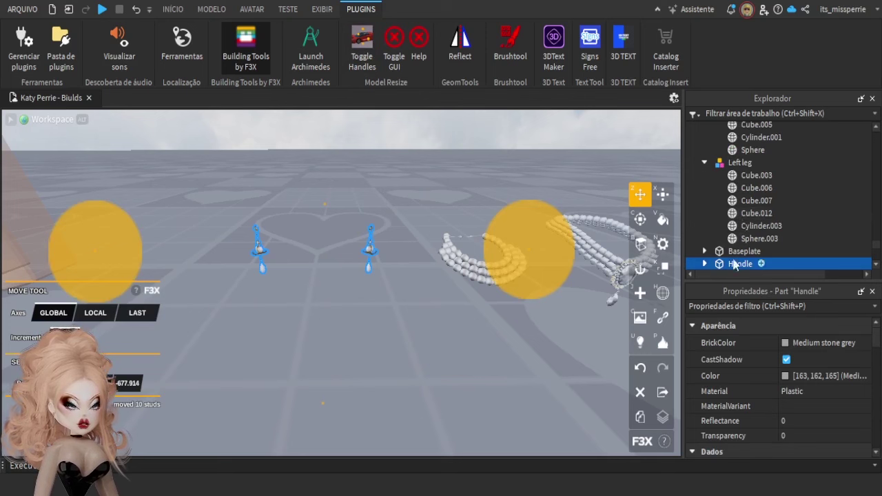
click(397, 173)
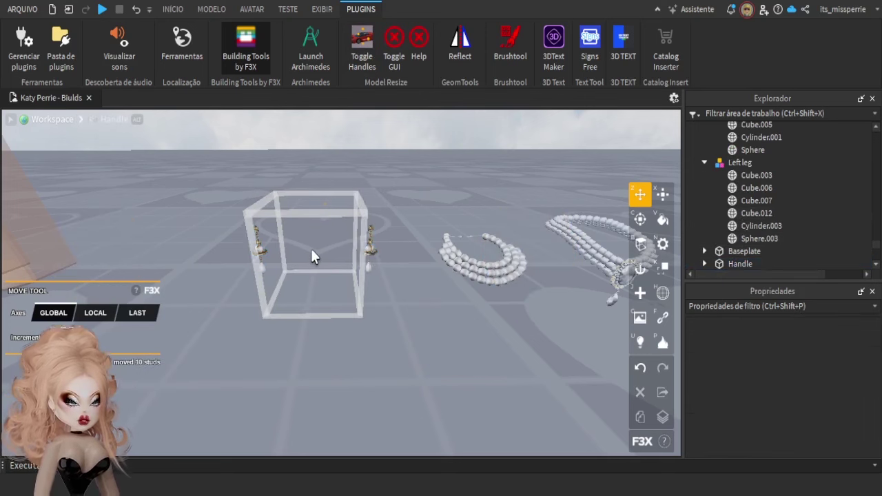
click(310, 246)
scroll(758, 213, down, 3)
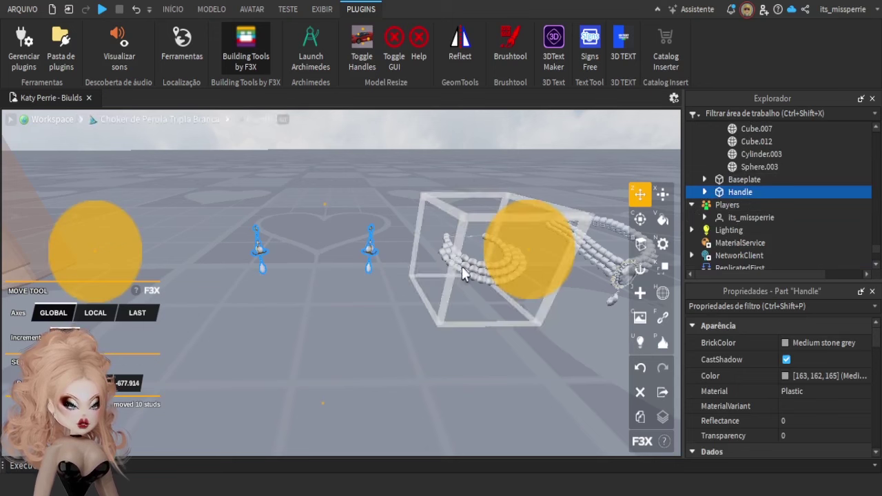
Examine the child objects of the Handle and ThumbnailConfiguration in the Choker de Pérola Tripla Branca accessory
click(459, 267)
scroll(745, 135, up, 1)
click(718, 163)
click(718, 227)
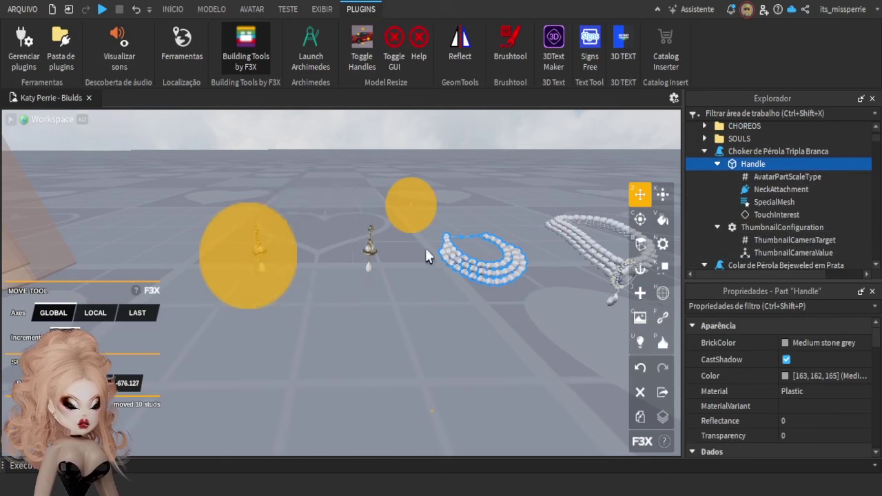
click(765, 215)
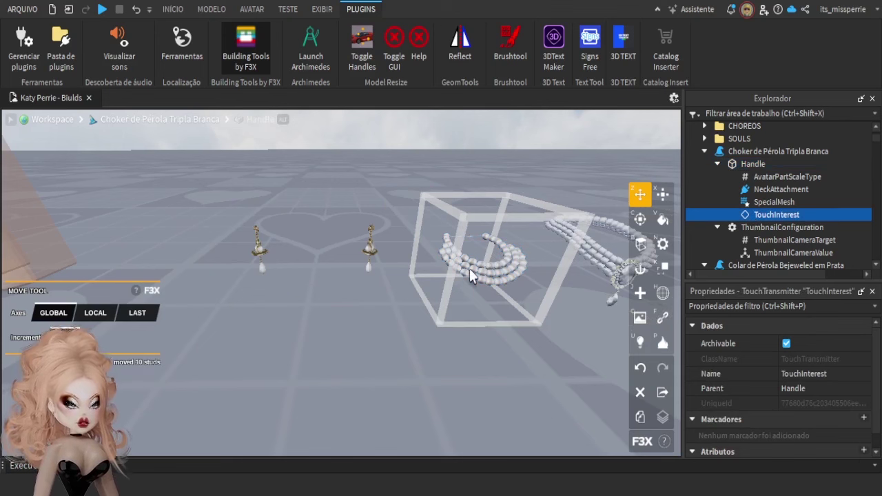
click(775, 253)
click(768, 241)
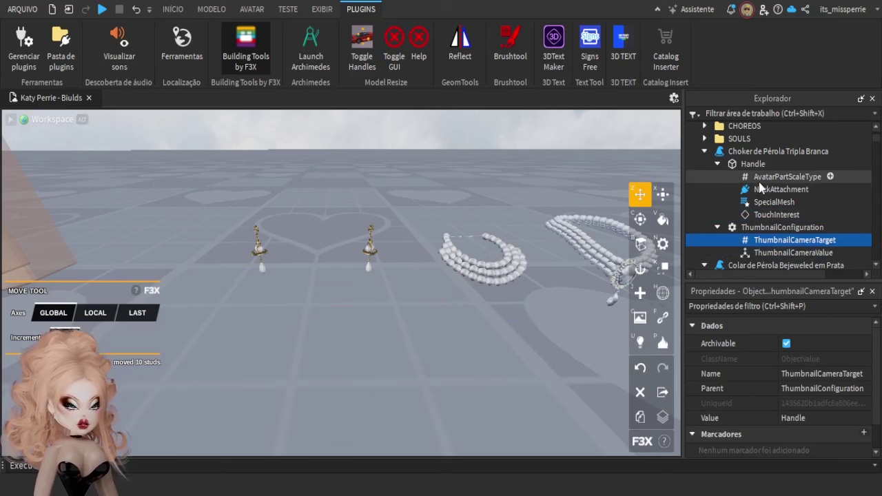
click(761, 189)
click(429, 159)
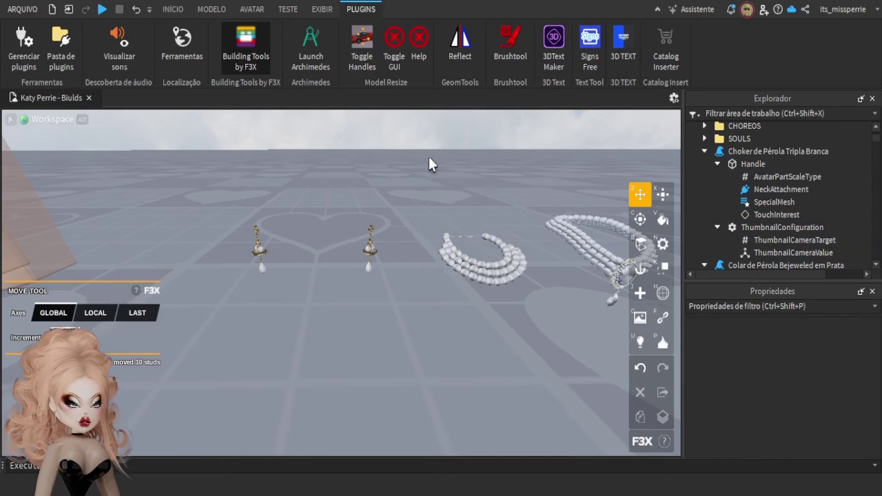
Delete the ThumbnailConfiguration from the Colar de Pérola Bejeweled em Prata accessory
click(522, 256)
click(596, 293)
scroll(734, 161, down, 3)
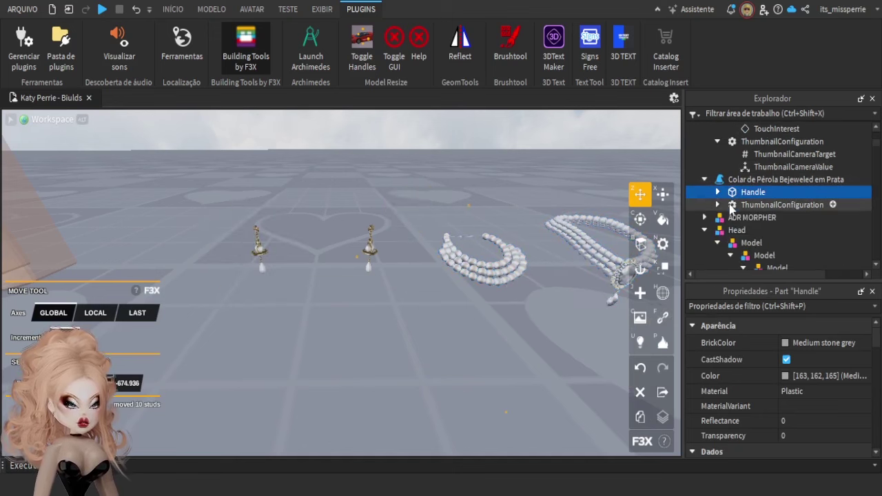
click(730, 205)
key(Delete)
Delete AvatarPartScaleType, NeckAttachment and TouchInterest from the silver pearl necklace's Handle, keeping only its SpecialMesh
click(717, 193)
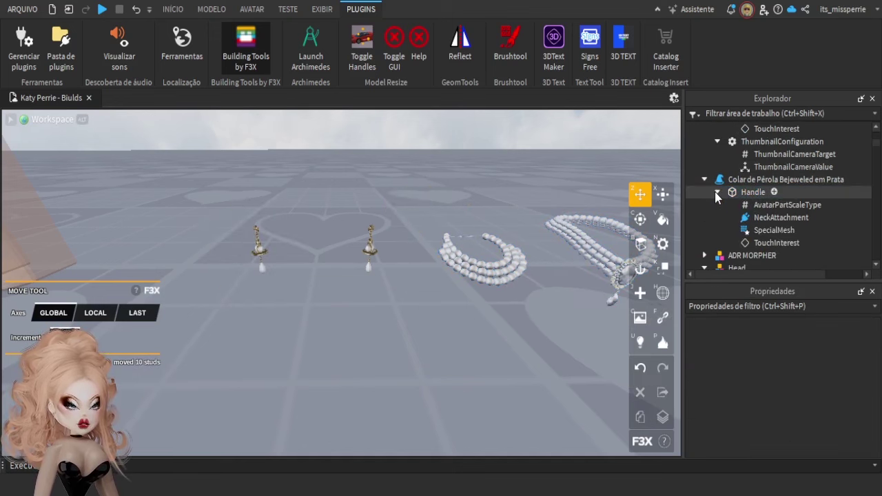
click(783, 205)
ctrl+click(781, 217)
ctrl+click(779, 242)
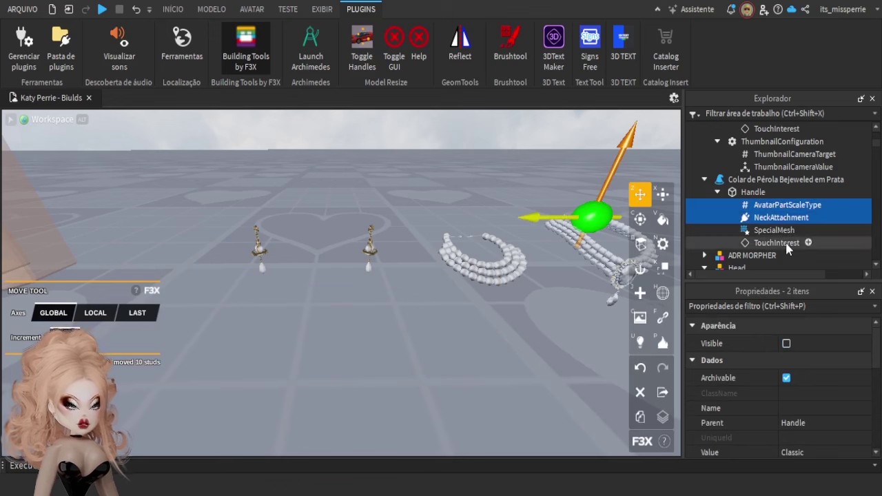
key(Delete)
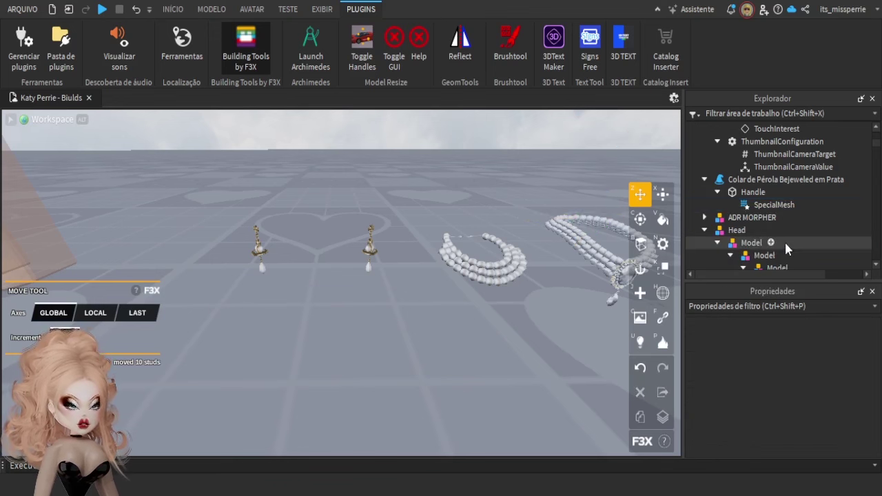
Move the Handle out of the Colar de Pérola Bejeweled em Prata accessory directly into Workspace
click(748, 193)
key(ctrl+x)
click(735, 182)
scroll(736, 187, up, 1)
key(ctrl+v)
key(f)
scroll(525, 203, down, 5)
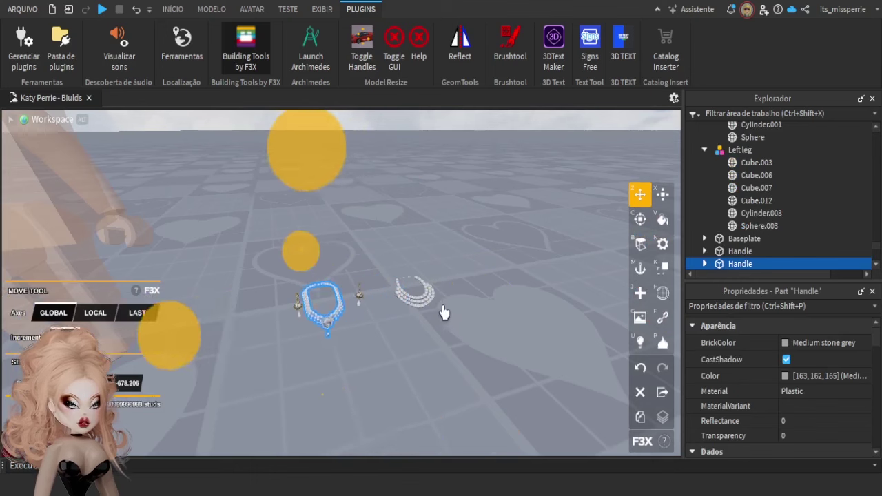
Anchor the earrings' and the silver necklace's Handles and turn their collision off
drag(388, 376, 271, 251)
key(m)
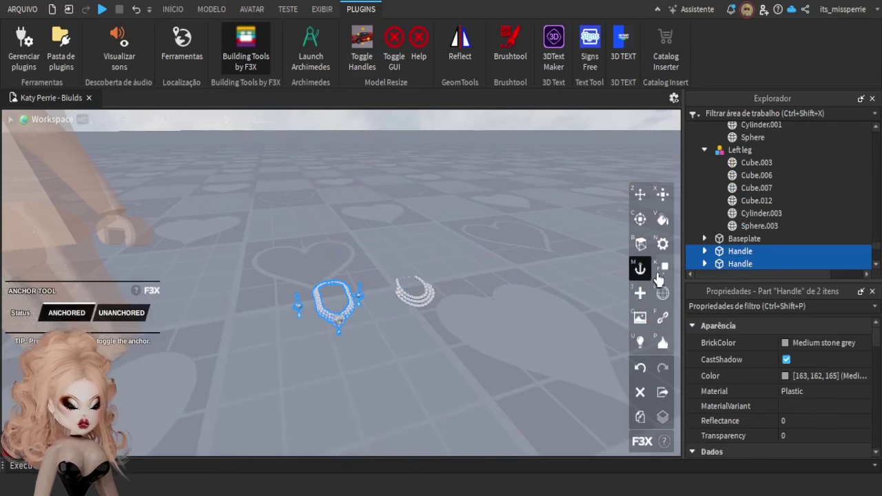
key(k)
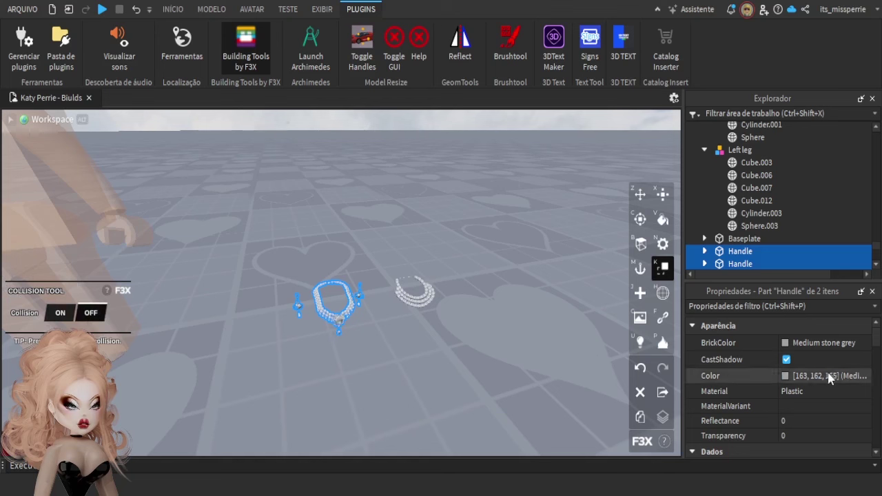
Disable CanTouch and CastShadow for the earrings' and the silver necklace's Handles
scroll(804, 359, down, 6)
scroll(805, 358, down, 5)
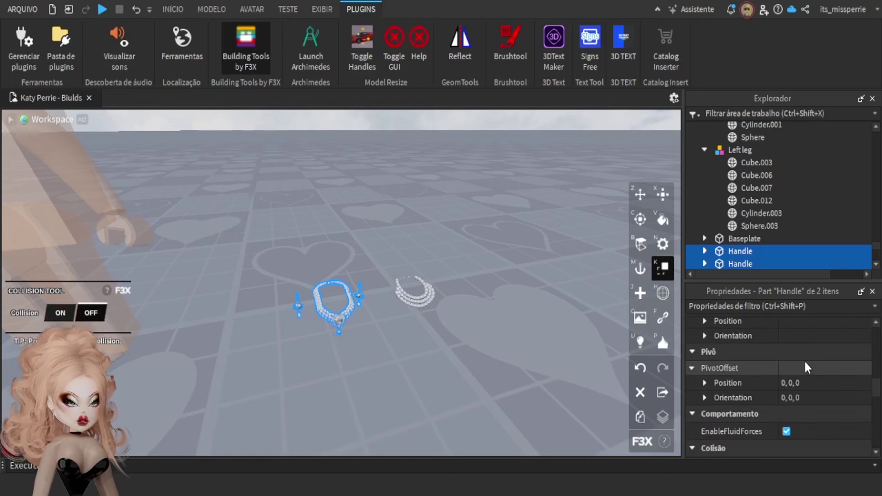
click(788, 378)
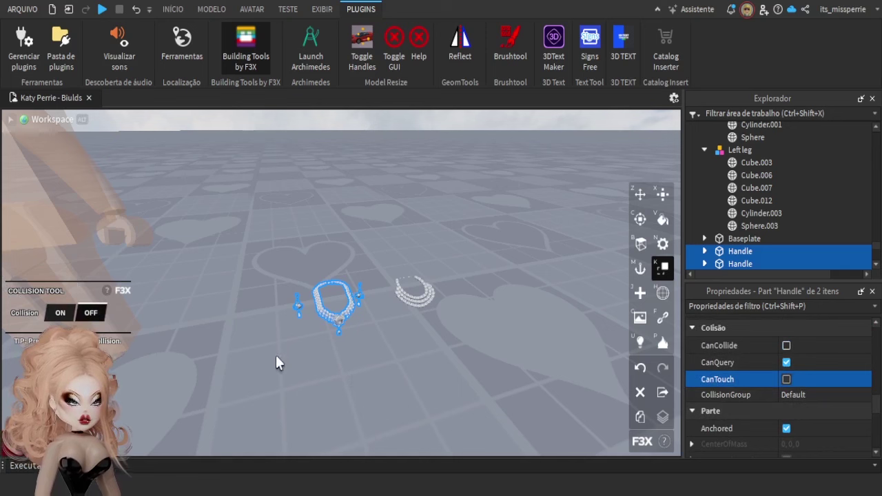
click(288, 315)
click(330, 318)
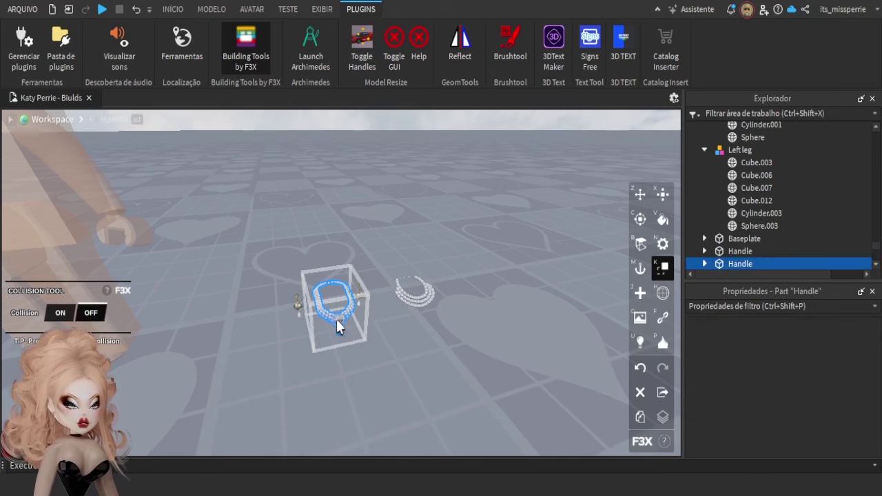
click(409, 341)
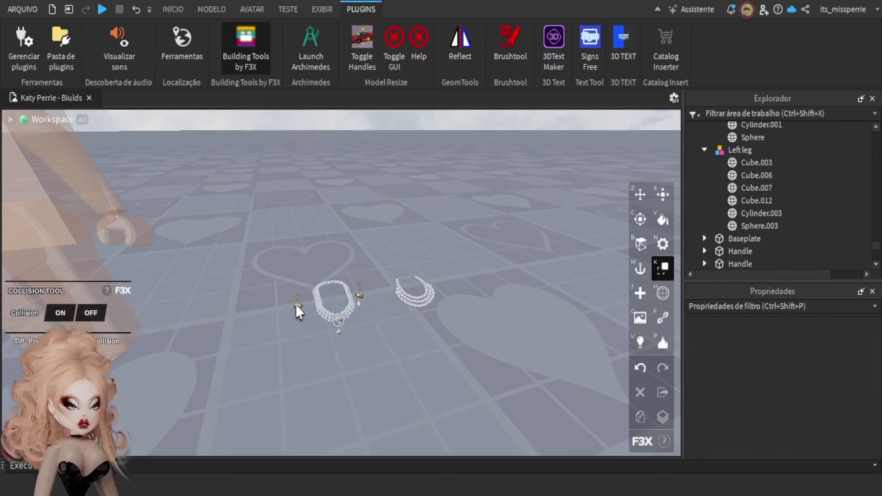
Move the silver pearl necklace over to the doll in the black bodysuit, near her face
click(339, 317)
key(z)
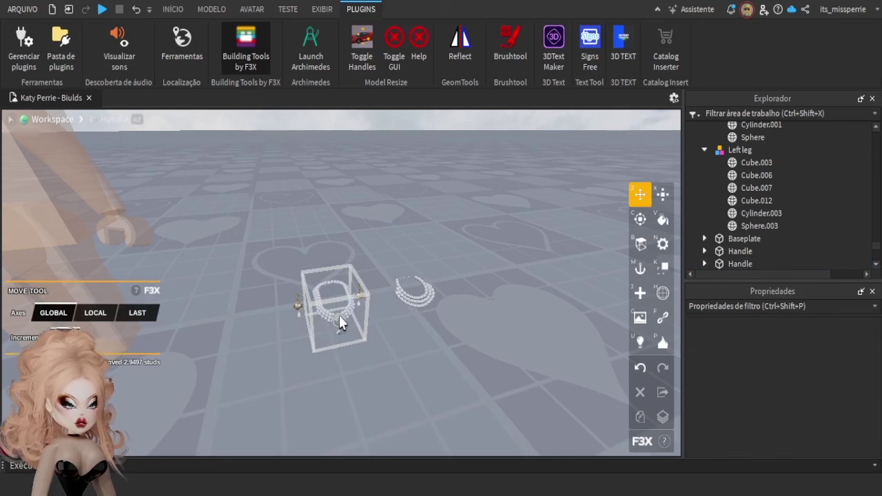
click(338, 321)
drag(337, 320, 366, 359)
right_drag(355, 282, 381, 298)
drag(537, 333, 351, 297)
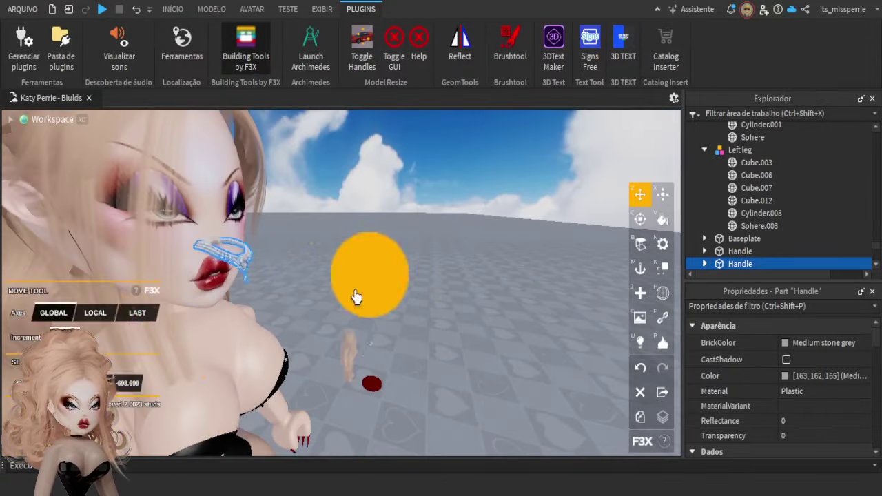
Fit the silver pearl necklace around the doll's neck
click(240, 55)
click(240, 55)
right_drag(304, 238, 294, 242)
key(c)
key(z)
right_drag(380, 324, 413, 303)
click(262, 72)
click(262, 71)
mouse_move(439, 262)
right_down()
mouse_move(455, 317)
mouse_move(356, 342)
mouse_move(430, 336)
mouse_move(354, 284)
mouse_move(386, 289)
right_up()
Clone the selected jewellery Handle and place the pearl earrings at the doll's ears
click(635, 413)
click(430, 336)
click(260, 57)
click(261, 58)
right_drag(413, 331, 463, 372)
click(362, 58)
drag(388, 323, 400, 324)
click(255, 58)
scroll(532, 361, down, 3)
click(362, 58)
click(246, 58)
right_drag(386, 344, 432, 357)
click(417, 365)
scroll(432, 357, down, 4)
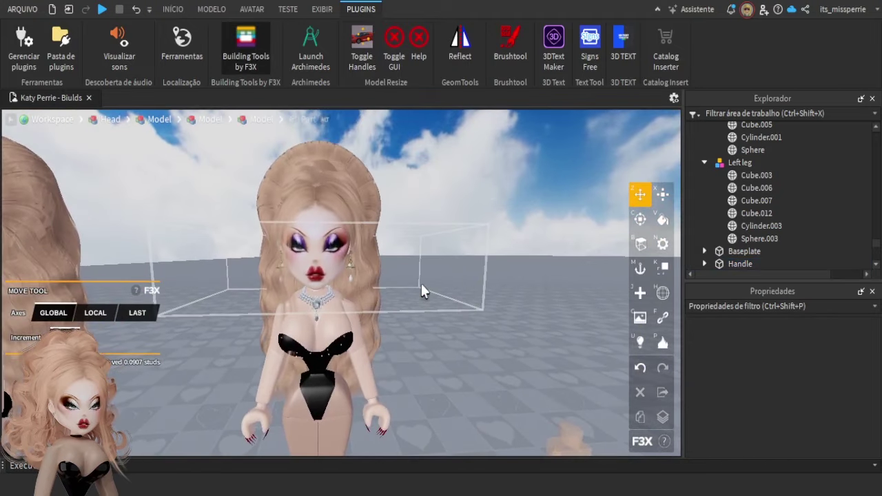
Move the earrings' Handle from Workspace into the doll's Head model, keeping the earrings in place at the ears
click(314, 274)
click(404, 331)
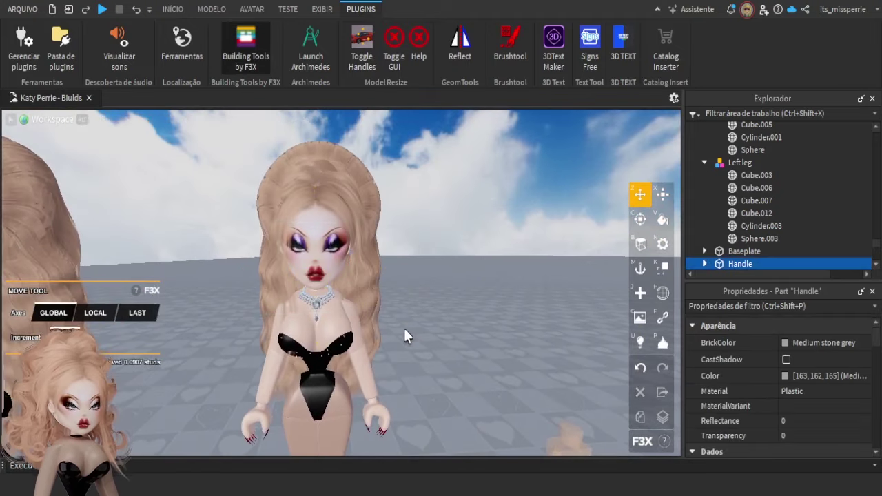
click(323, 261)
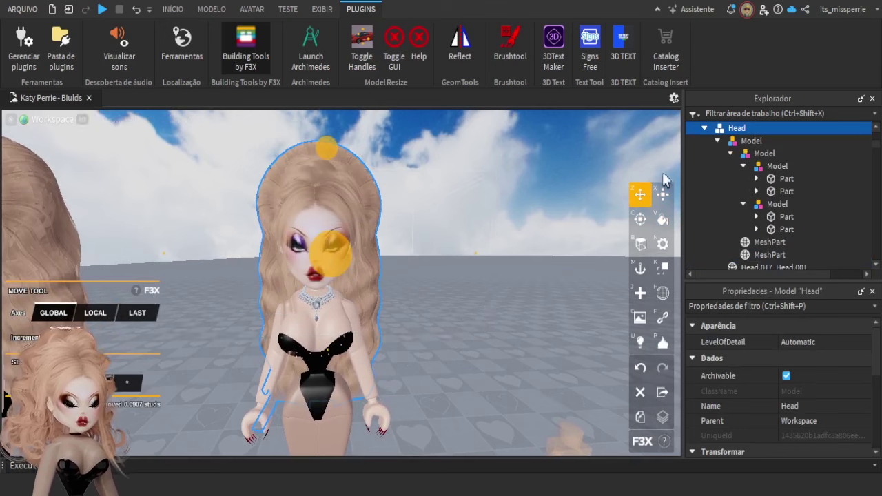
click(440, 235)
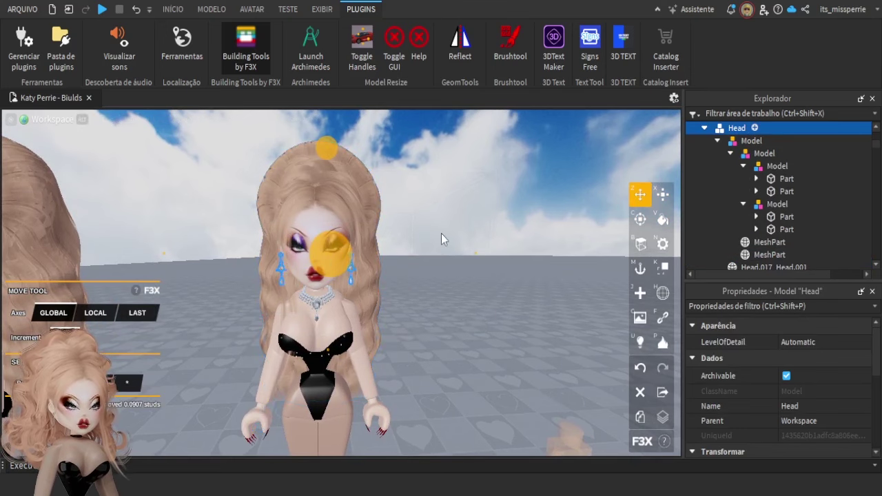
click(470, 247)
click(411, 346)
Cut the two necklace Handles out of Workspace
scroll(383, 335, up, 3)
scroll(384, 341, up, 10)
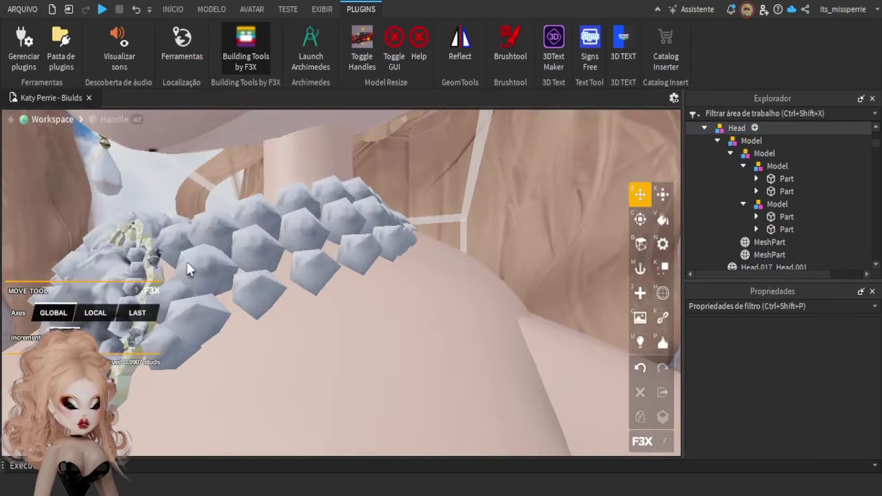
scroll(207, 272, down, 5)
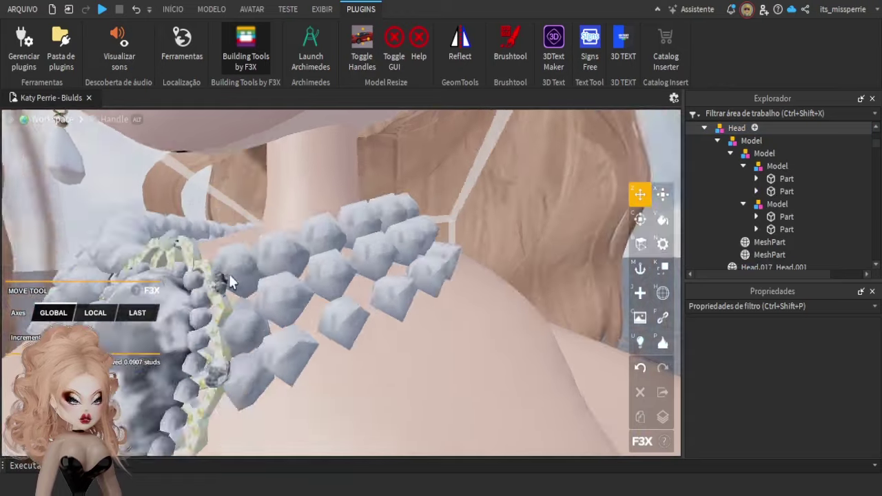
click(231, 274)
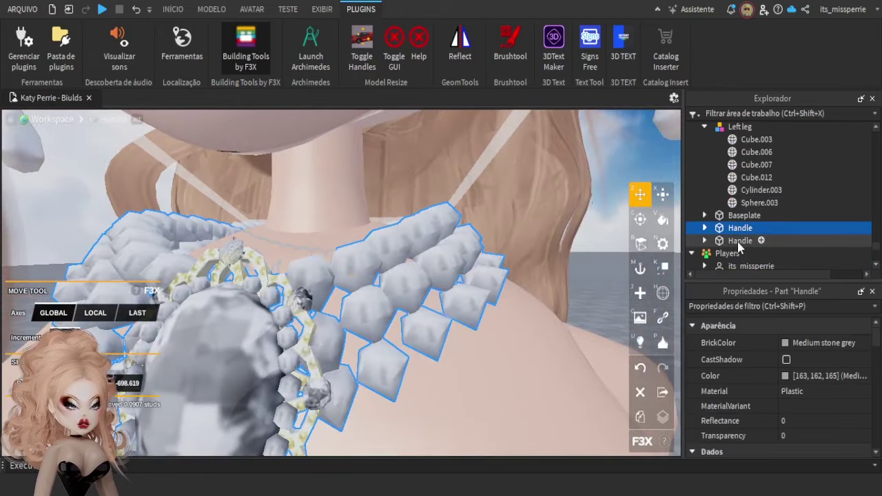
ctrl+click(741, 241)
key(Delete)
Try to paste the two cut necklace Handles with the doll's Torso model selected, then undo the paste
click(399, 355)
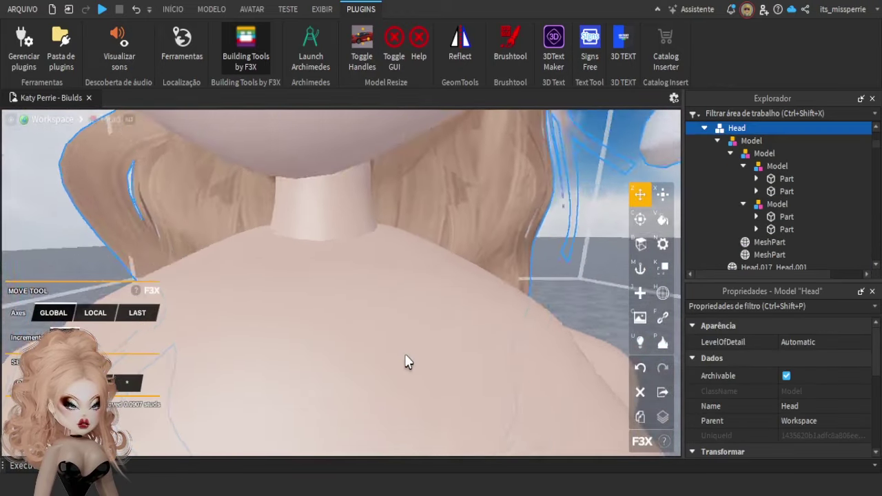
scroll(405, 360, down, 5)
click(337, 312)
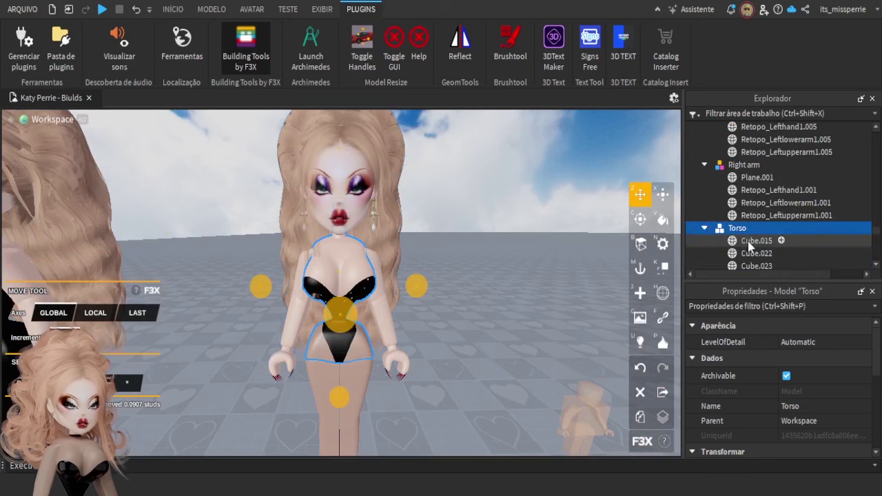
key(ctrl+shift+v)
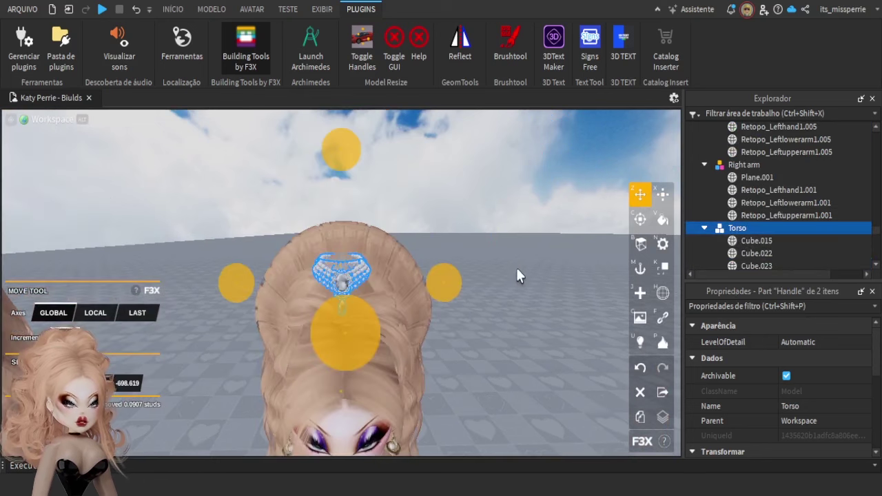
key(ctrl+z)
Paste the two necklace Handles into the doll's Torso model at their original position around the neck
click(737, 149)
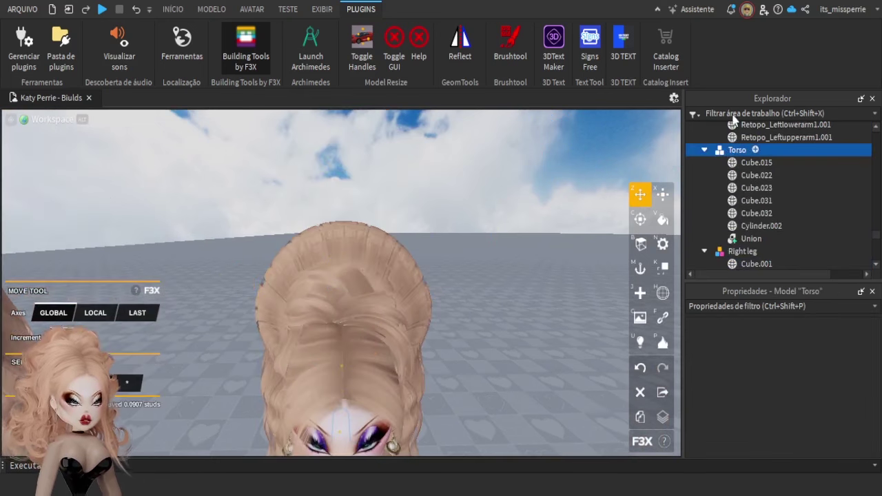
key(ctrl+z)
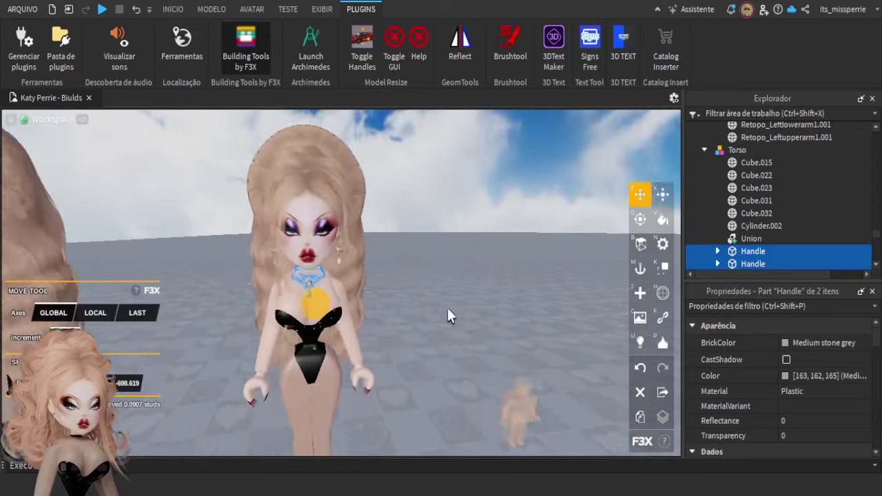
click(449, 312)
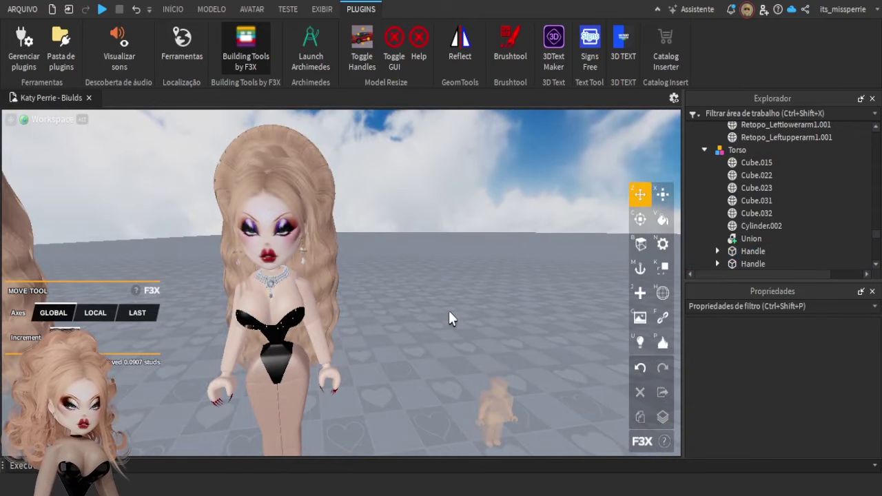
Look over the row of four doll builds and focus on the small ADR MORPHER dummy beside them
right_drag(448, 312, 449, 312)
right_drag(288, 318, 291, 314)
right_drag(241, 342, 241, 342)
key(s)
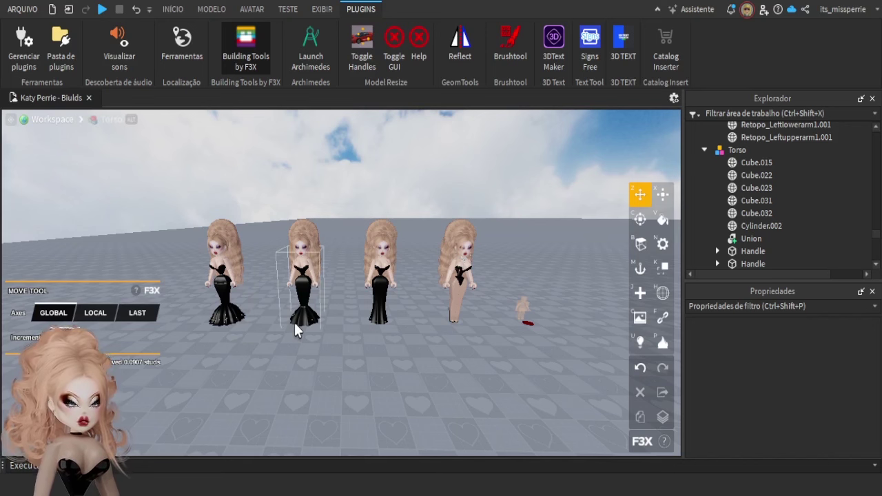
key(d)
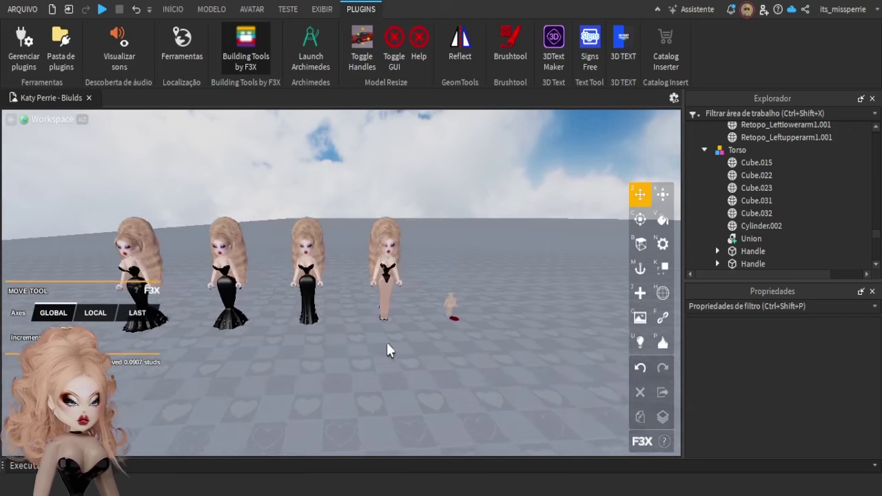
key(w)
key(d)
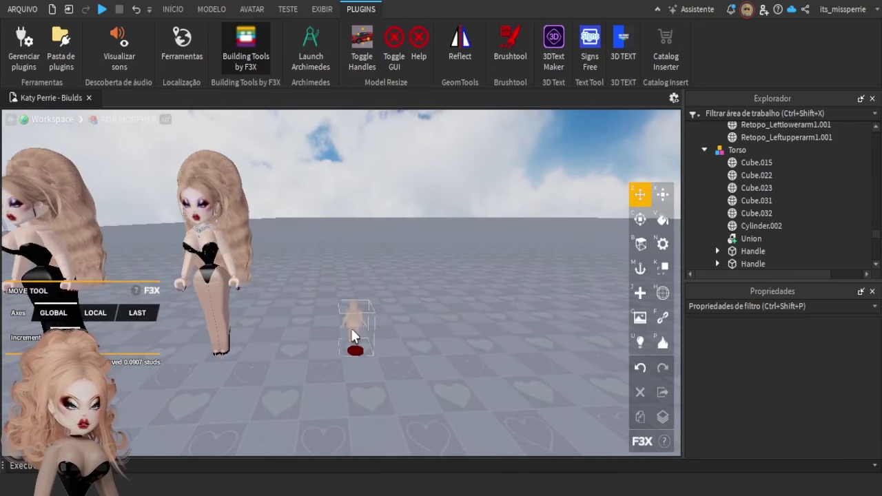
click(352, 336)
key(f)
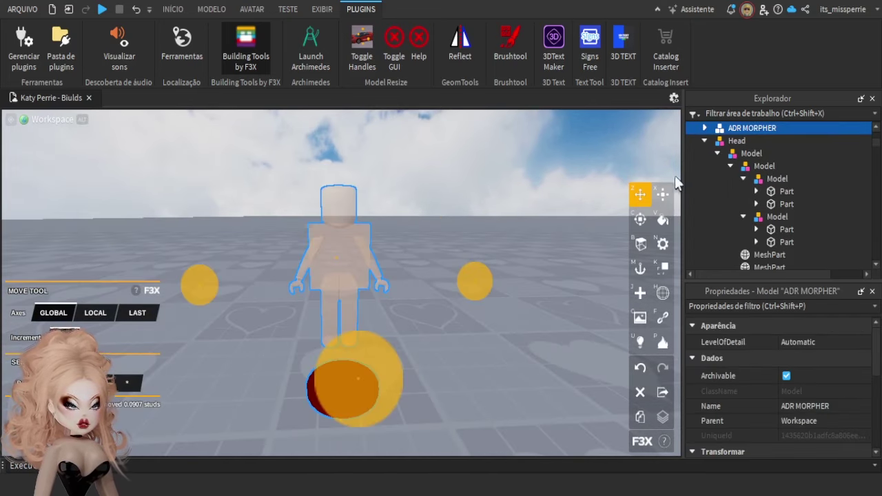
Collapse the head, arm, torso and unnamed Model groups listed below ADR MORPHER in the object tree
click(704, 140)
click(704, 153)
click(705, 153)
click(704, 153)
click(705, 153)
click(704, 166)
click(705, 178)
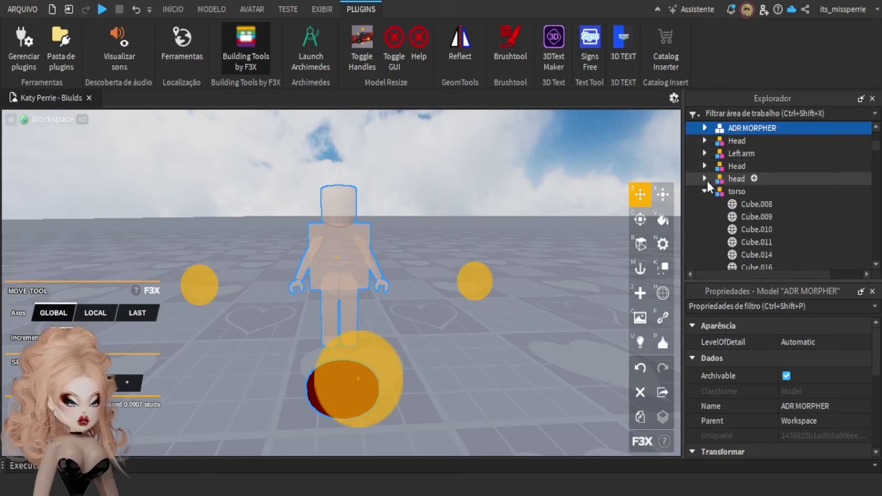
click(704, 191)
click(704, 204)
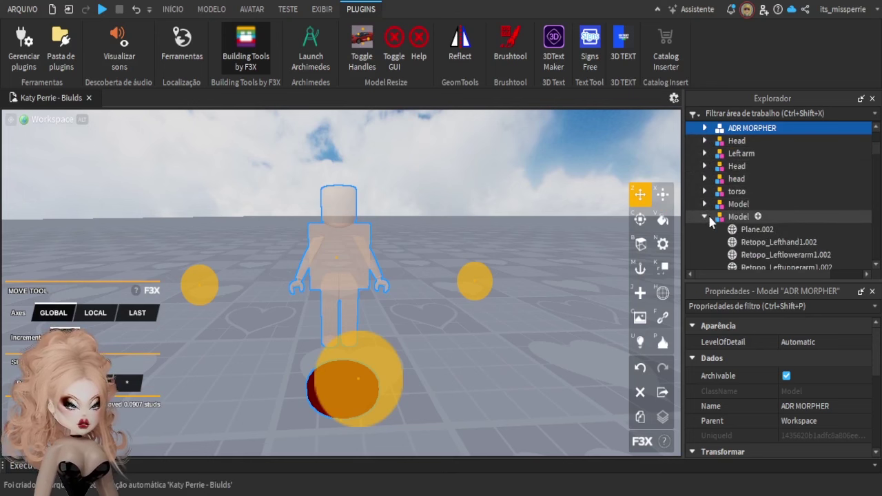
click(704, 217)
click(704, 229)
click(722, 219)
double_click(721, 221)
Clone the ADR MORPHER dummy and move the copy about 7.59 studs to stand beside the original
click(485, 226)
right_drag(485, 226, 487, 226)
key(w)
key(s)
key(d)
click(469, 302)
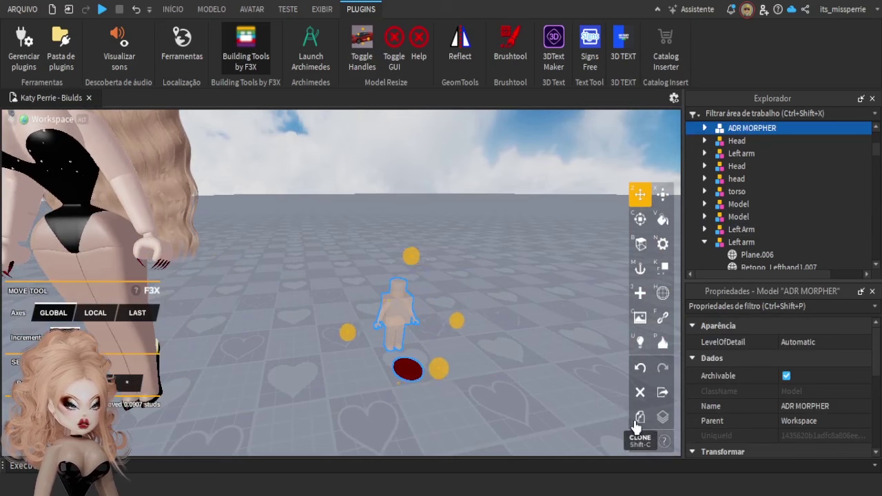
key(shift+c)
drag(416, 336, 526, 268)
click(523, 242)
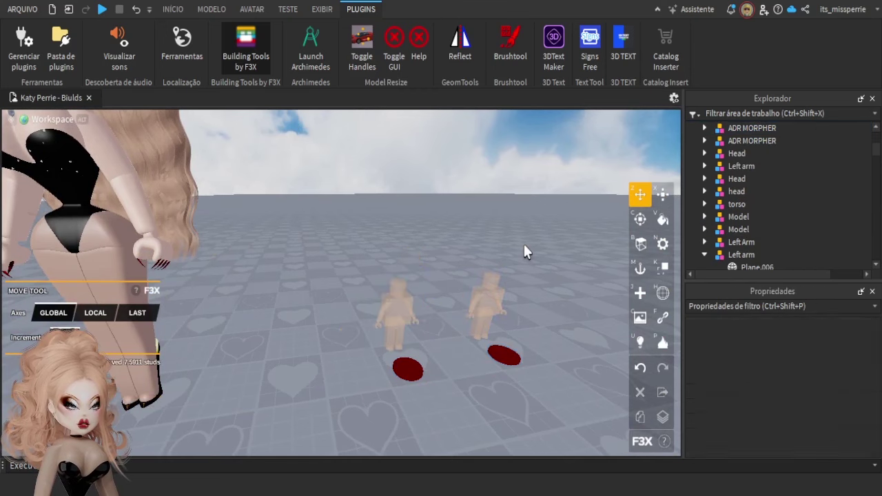
Examine the two ADR MORPHER dummies up close and compare them with the jewelled doll build
click(394, 317)
click(414, 220)
key(d)
key(w)
right_drag(387, 325, 387, 324)
key(w)
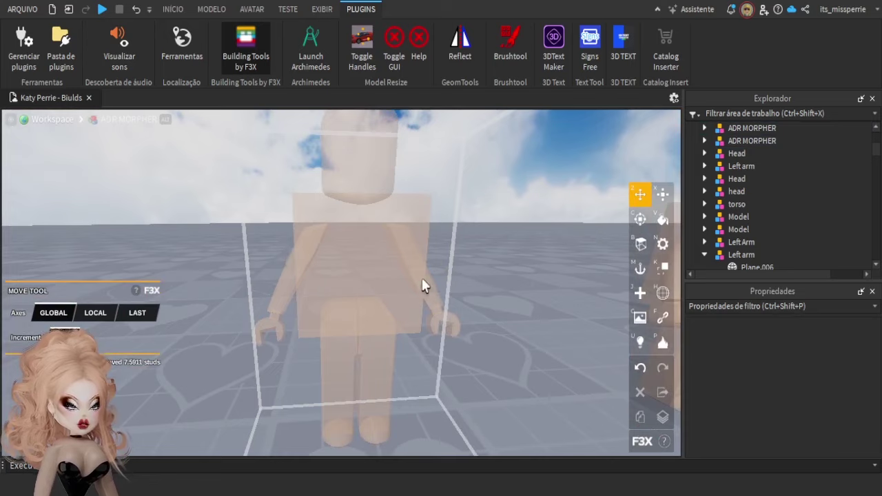
right_drag(417, 279, 417, 278)
key(w)
key(s)
key(d)
key(w)
click(308, 365)
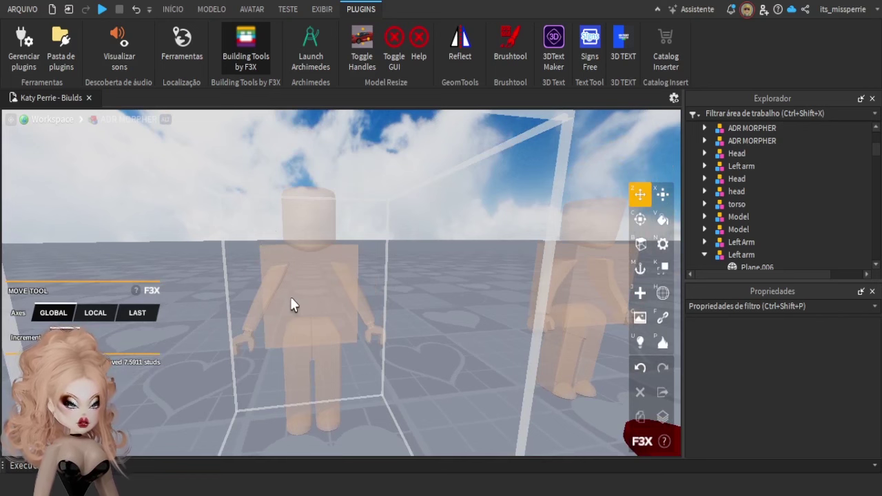
scroll(290, 296, up, 2)
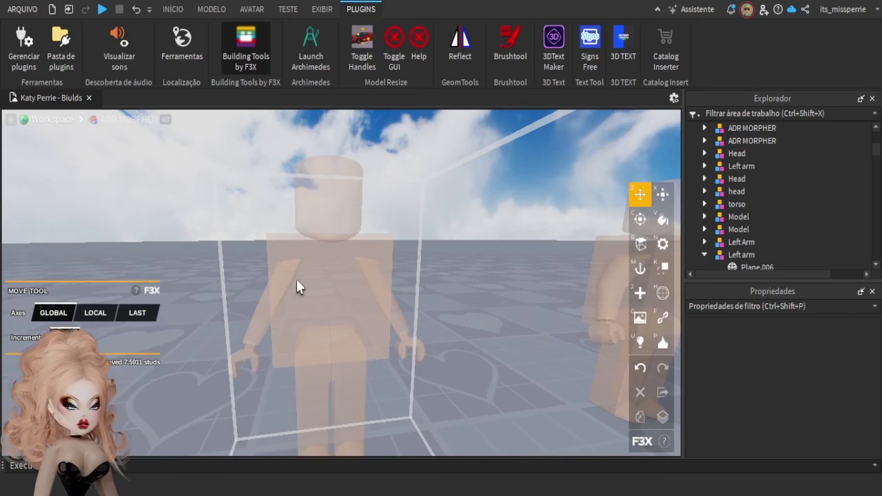
scroll(400, 330, up, 3)
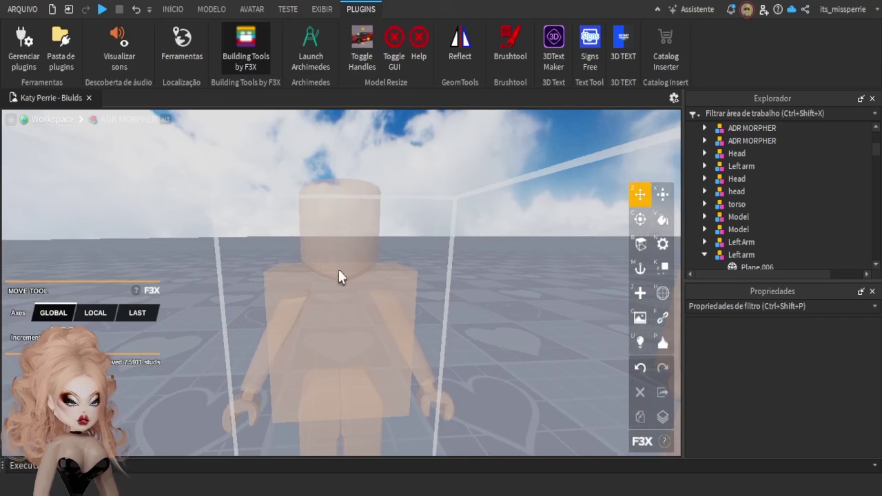
scroll(401, 286, down, 6)
right_drag(361, 352, 393, 350)
scroll(385, 353, down, 5)
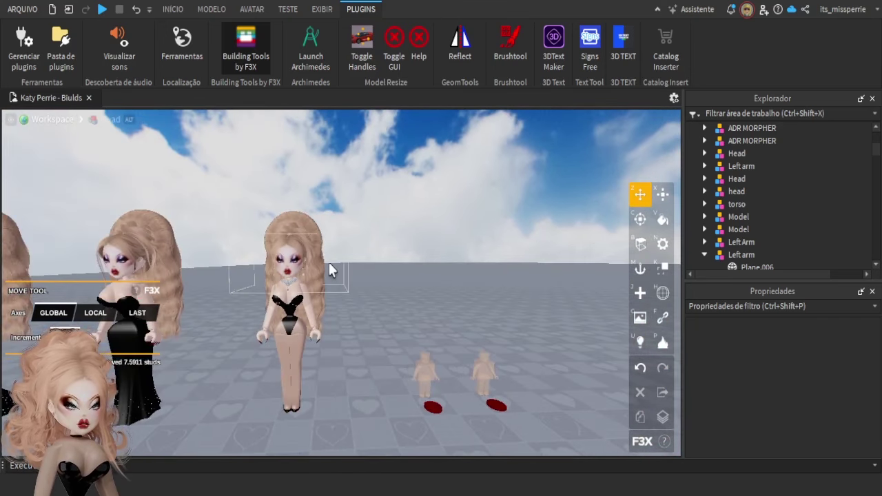
Select all the models of the jewelled doll build and move it over to the nearest ADR MORPHER dummy
key(a)
right_drag(334, 295, 341, 296)
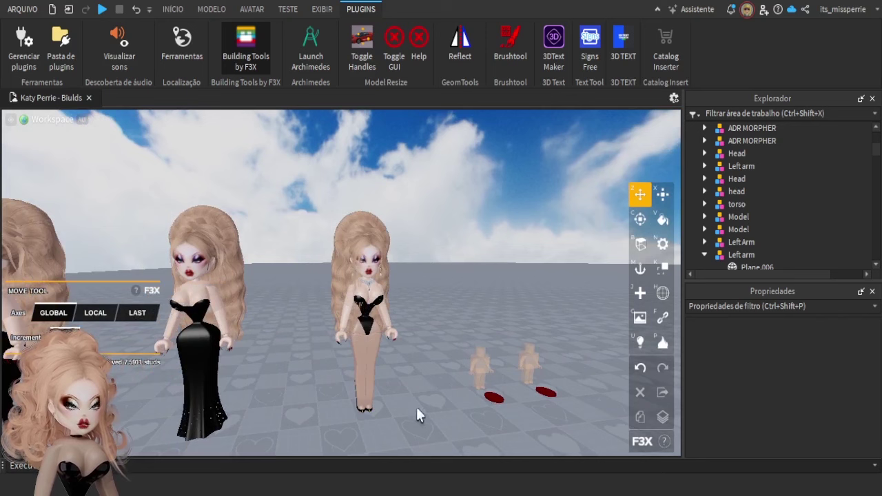
drag(421, 417, 301, 177)
drag(369, 383, 469, 389)
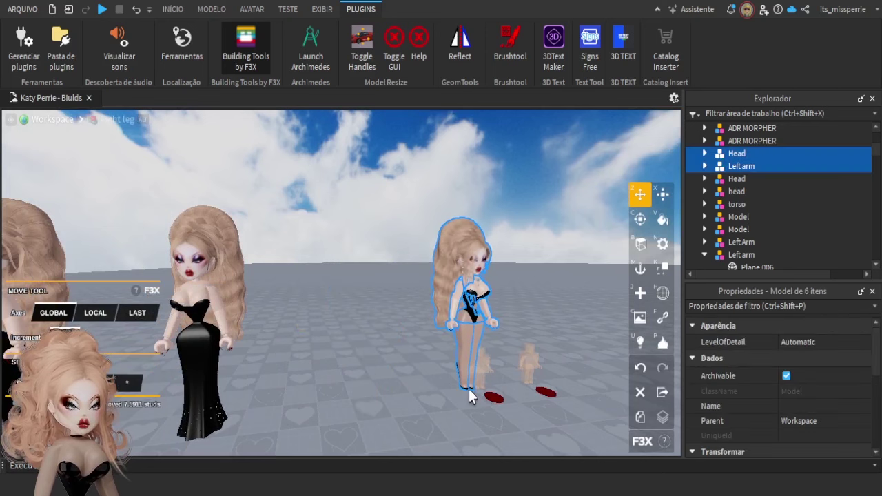
Shrink the selected doll build with Model Resize to roughly the height of the ADR MORPHER dummy
click(244, 69)
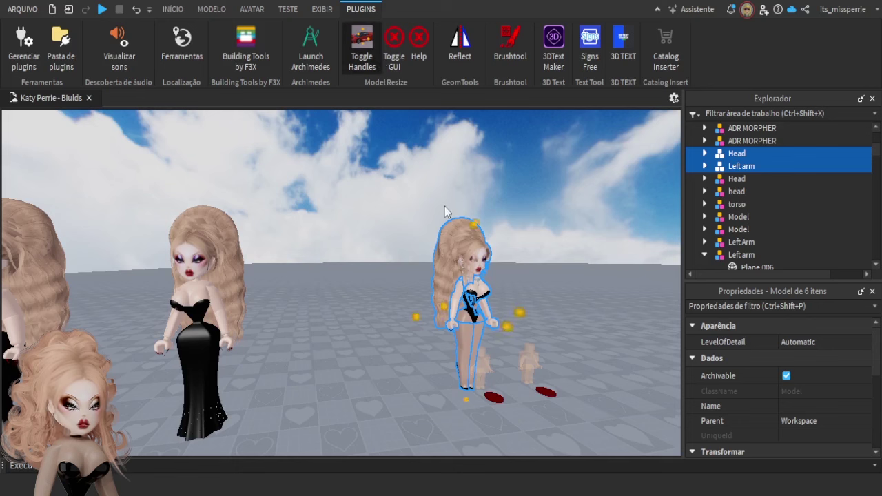
click(383, 62)
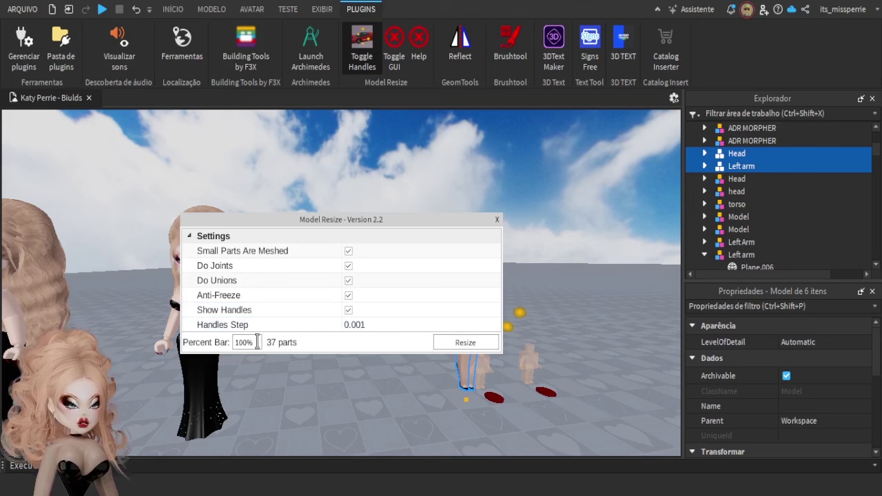
click(497, 221)
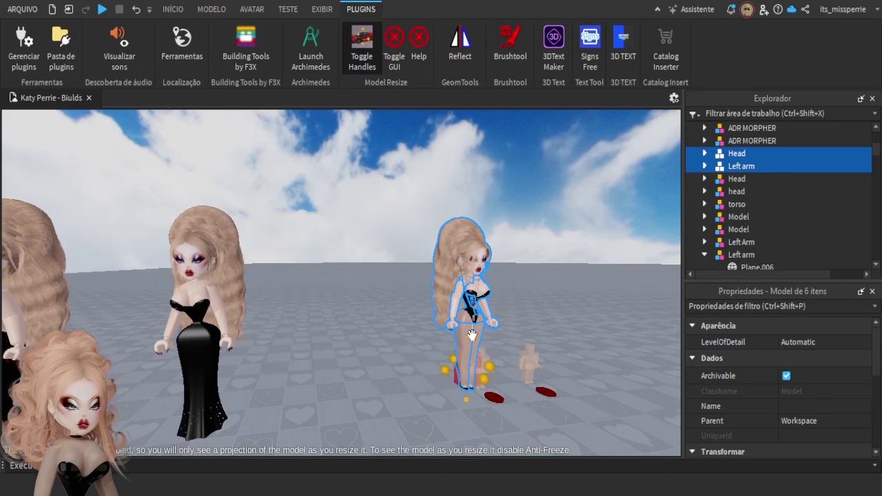
scroll(473, 333, up, 6)
scroll(377, 237, down, 3)
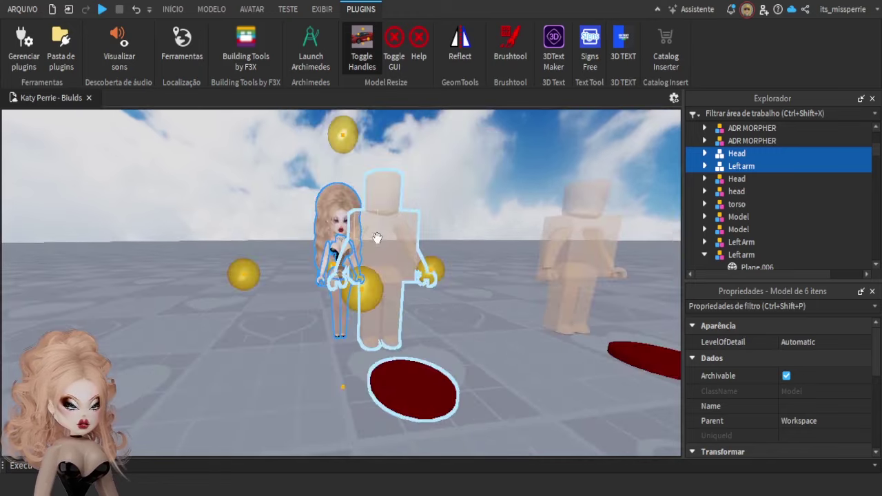
drag(340, 133, 343, 120)
right_drag(374, 186, 373, 176)
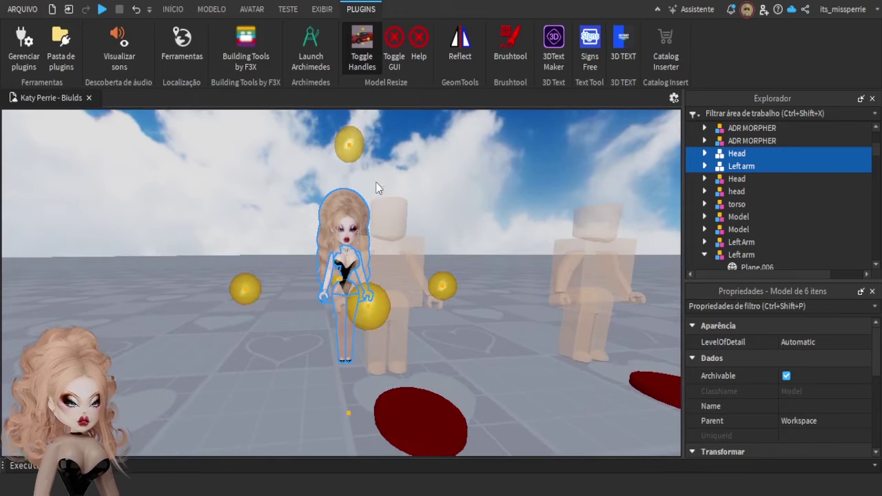
click(358, 163)
click(321, 190)
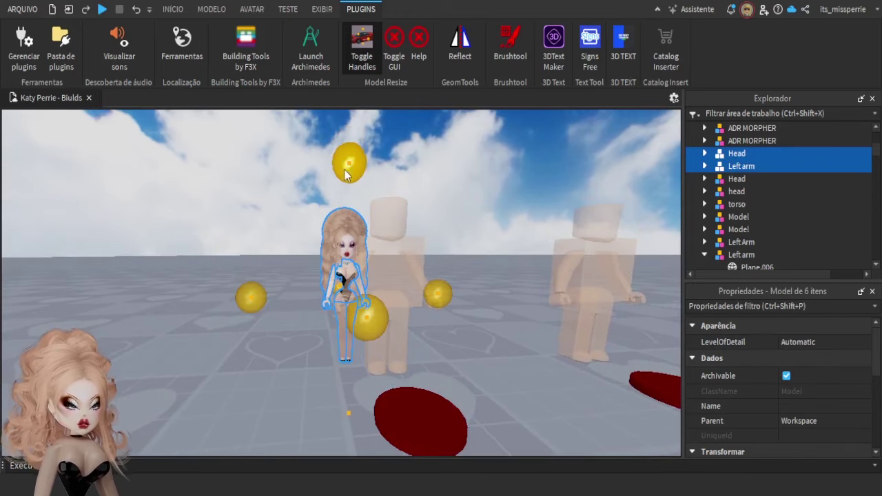
drag(343, 169, 348, 153)
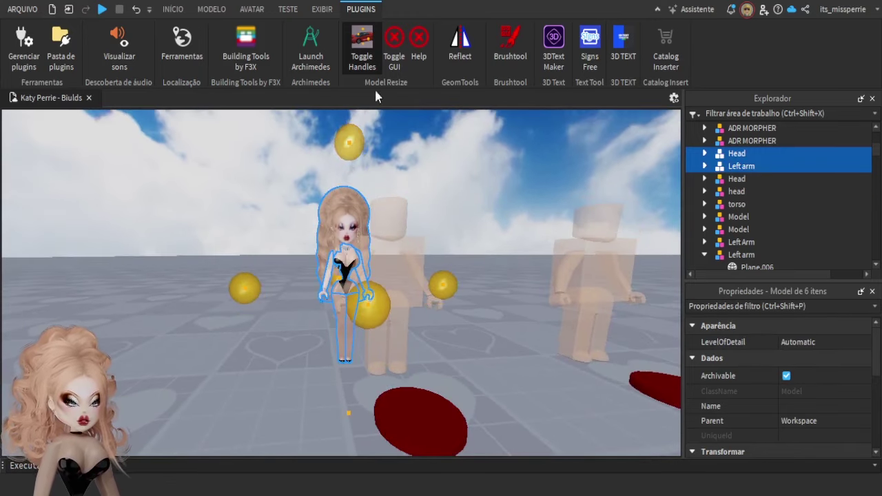
Lower the doll build to the dummy's foot level and enlarge it slightly with Model Resize
click(265, 58)
drag(344, 358, 324, 376)
click(242, 47)
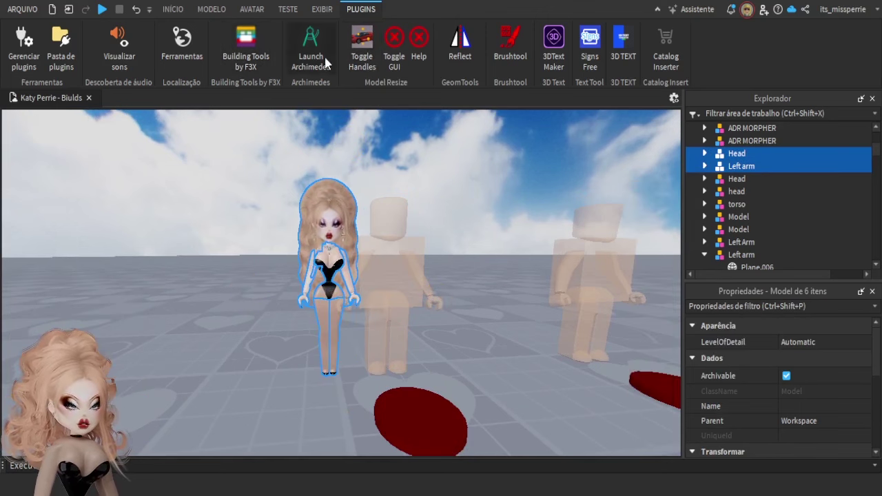
click(362, 46)
drag(334, 148, 335, 124)
click(362, 46)
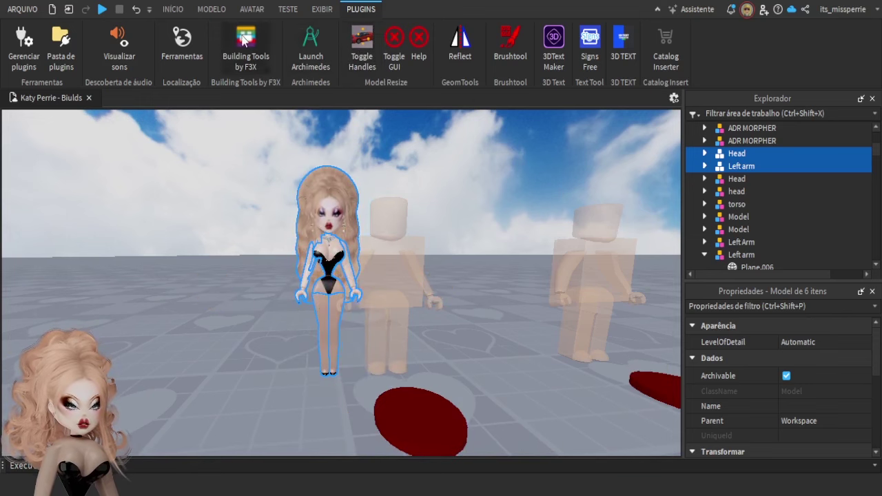
Move the doll build inside the ADR MORPHER dummy and align its depth, ending with a nudge of about 0.04 studs
click(242, 47)
drag(439, 295, 494, 283)
right_drag(482, 294, 477, 313)
scroll(485, 331, up, 3)
drag(483, 339, 481, 340)
right_drag(481, 340, 473, 335)
drag(474, 323, 472, 325)
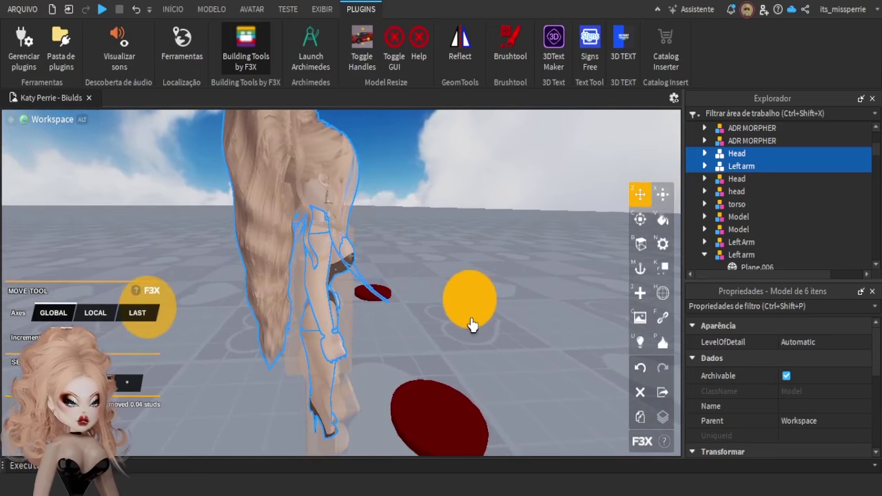
right_drag(467, 325, 464, 320)
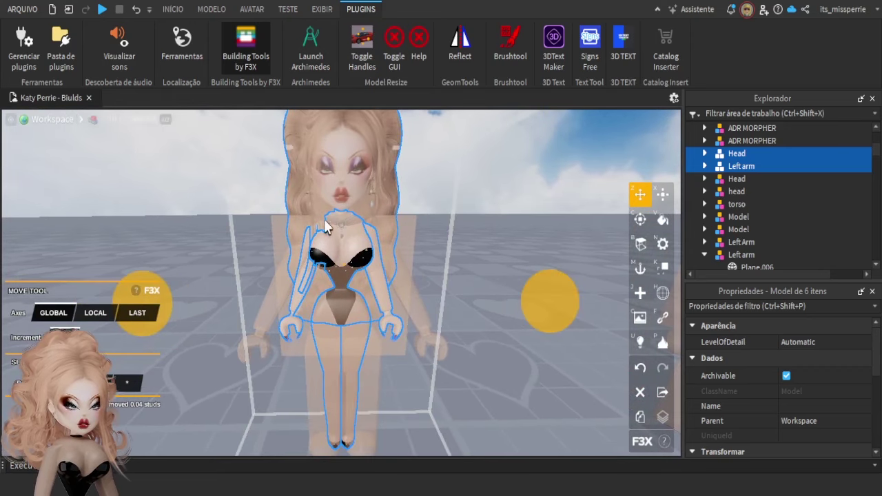
Adjust the doll build's size with Model Resize so it fits the dummy's head and torso
right_drag(350, 217, 304, 214)
click(256, 42)
click(354, 55)
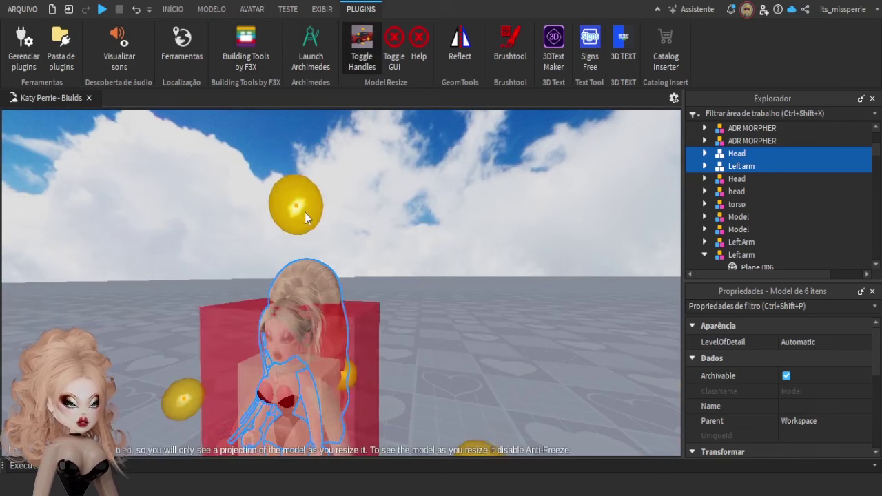
scroll(382, 303, up, 6)
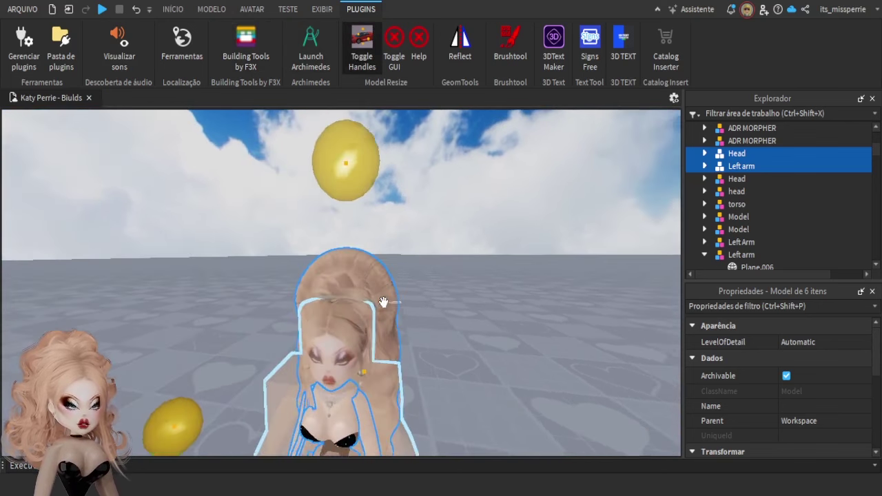
scroll(382, 303, down, 8)
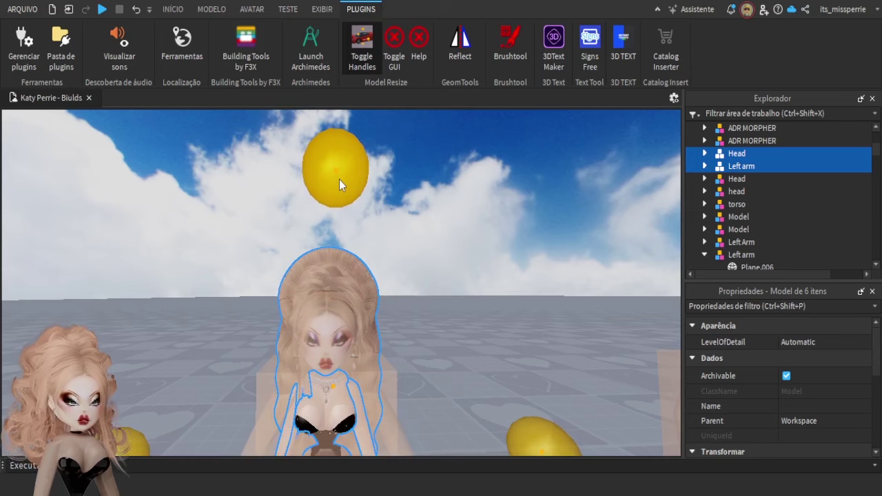
Examine how the doll's shoulders, torso, hips and legs line up with the dummy's body from several angles
key(q)
scroll(401, 310, up, 3)
right_drag(402, 315, 401, 317)
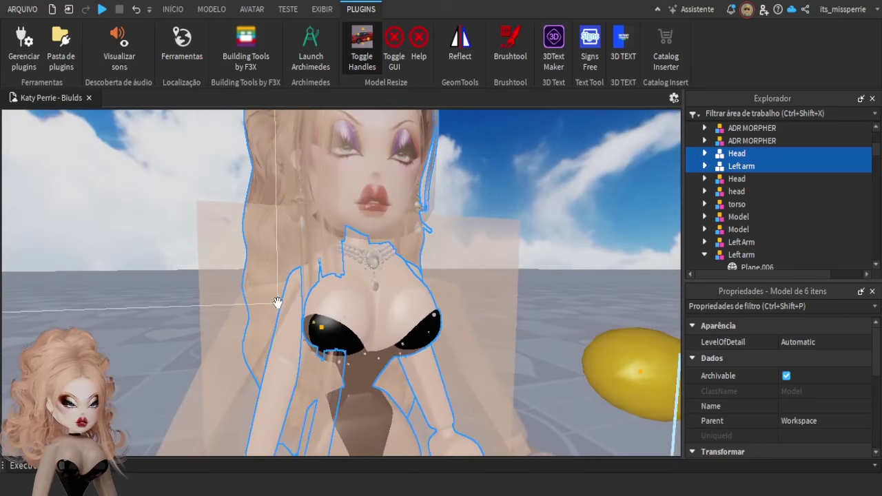
right_drag(281, 306, 380, 299)
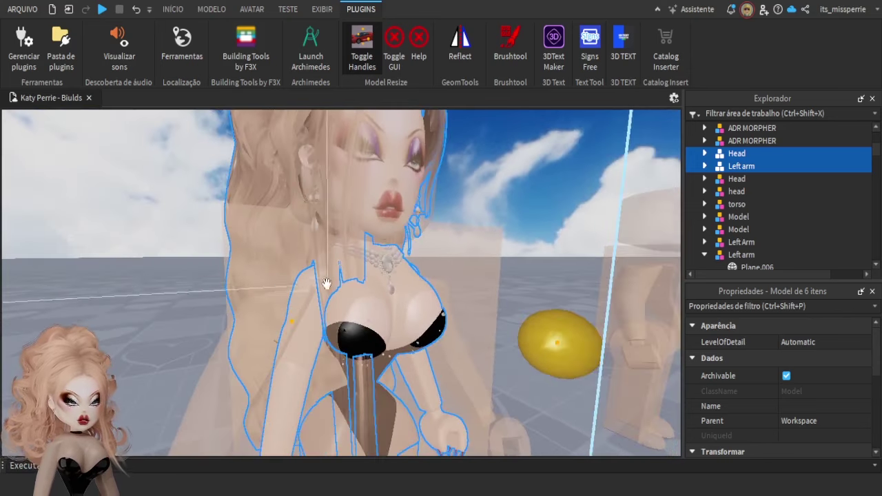
scroll(388, 317, down, 3)
key(q)
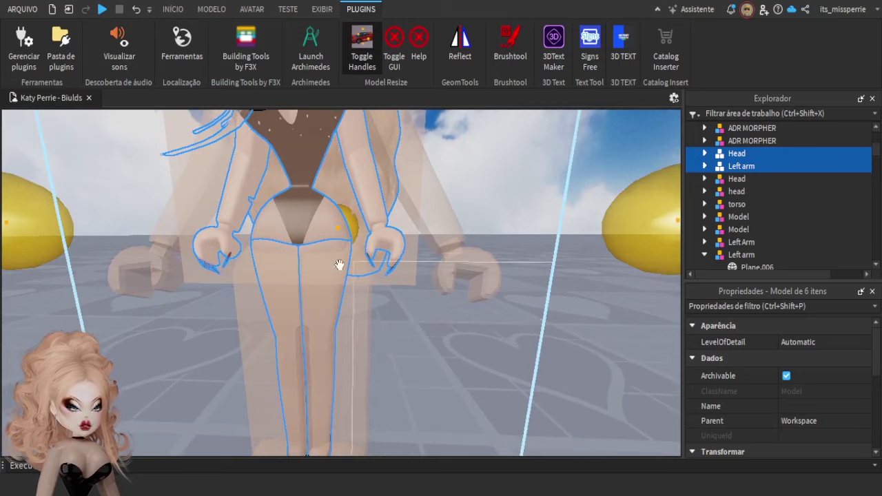
right_drag(338, 265, 339, 263)
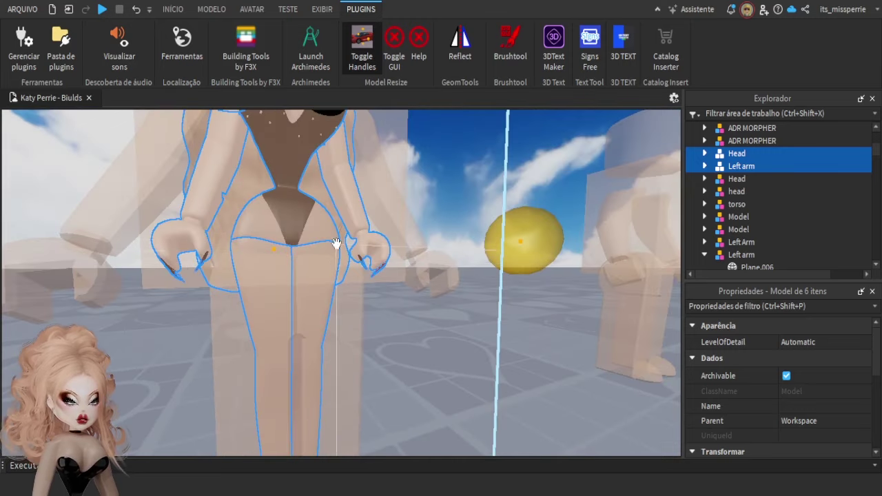
scroll(287, 252, up, 5)
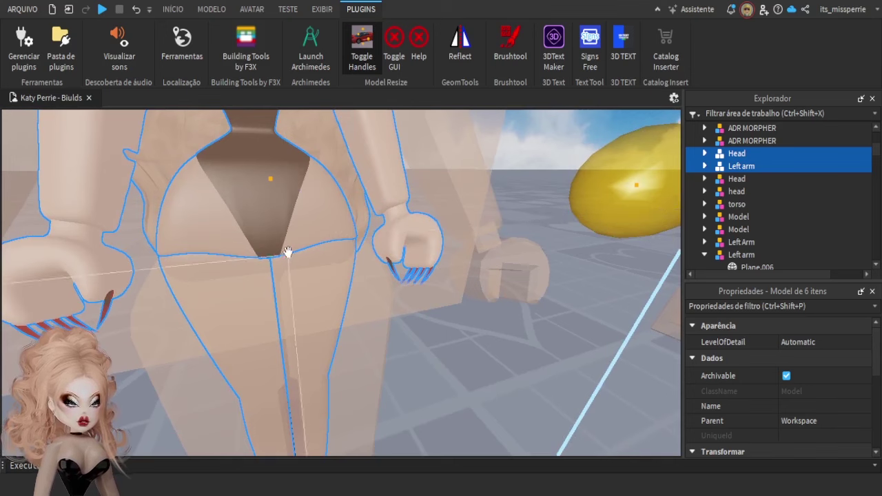
scroll(356, 248, down, 5)
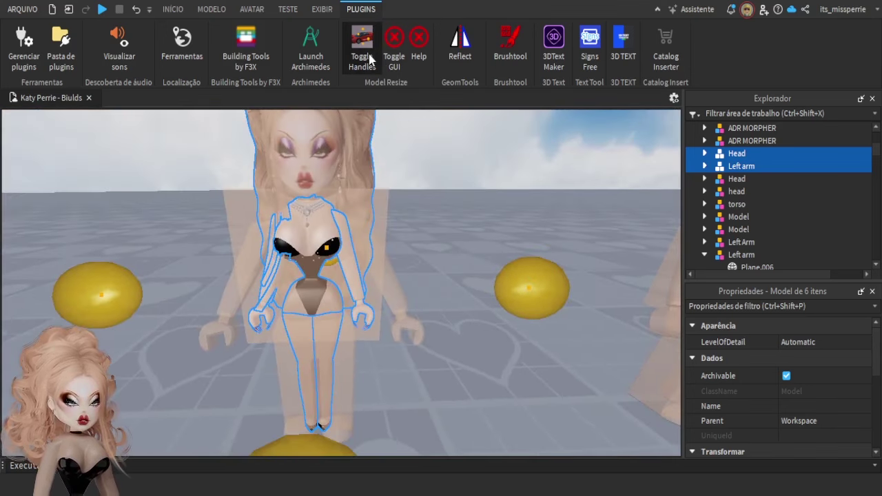
Nudge the doll build about 0.0114 studs sideways to centre it within the ADR MORPHER dummy
click(243, 57)
right_drag(471, 287, 478, 274)
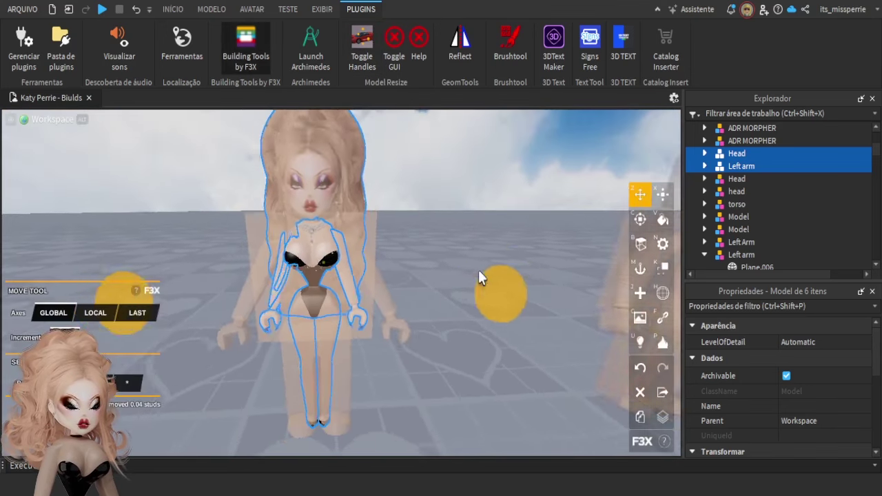
scroll(479, 269, down, 3)
scroll(480, 260, up, 2)
scroll(475, 311, up, 4)
right_drag(474, 310, 475, 311)
scroll(474, 310, down, 3)
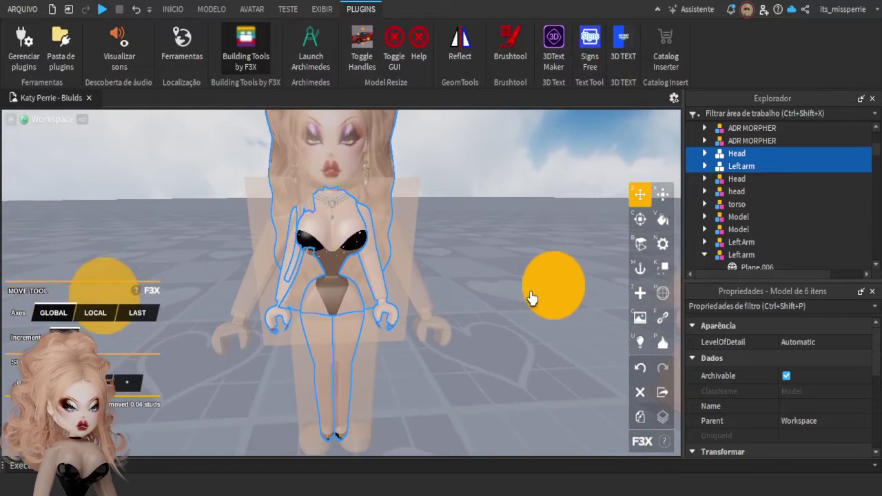
drag(533, 298, 534, 298)
Fine-tune the doll's centring at the legs with sideways moves of about 0.0084 and 0.0102 studs
scroll(407, 331, up, 5)
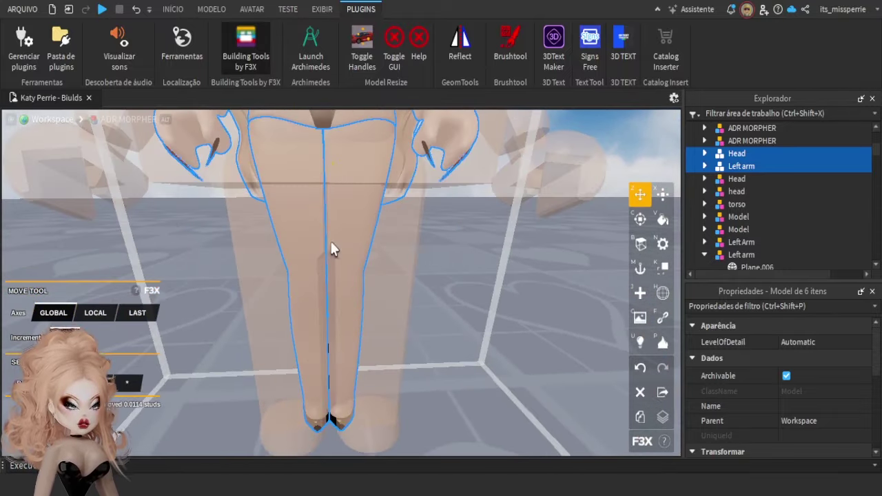
scroll(589, 197, down, 3)
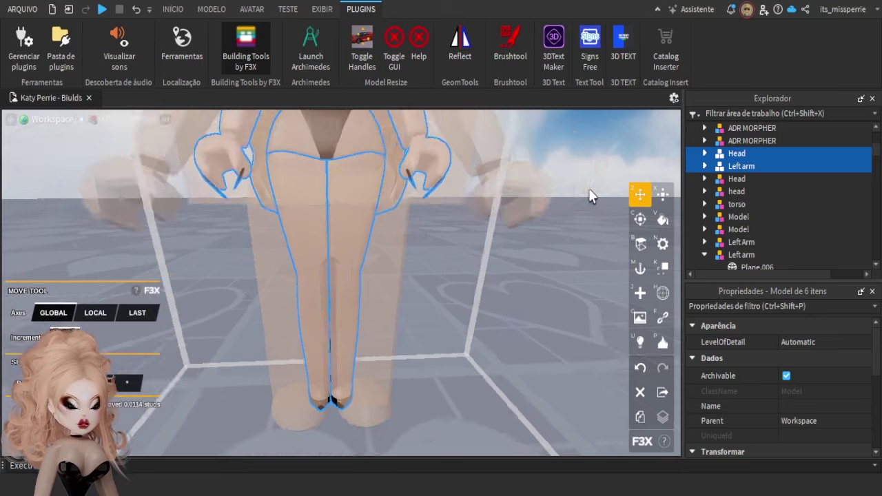
drag(606, 197, 607, 197)
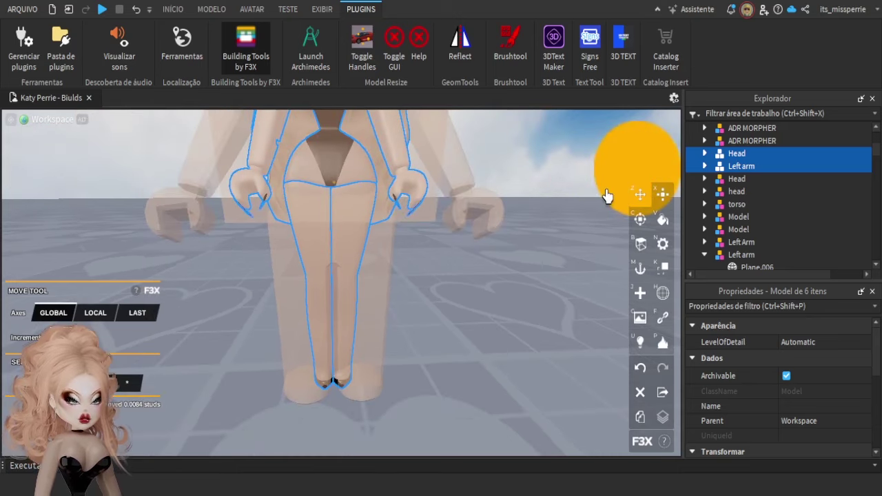
right_drag(475, 236, 476, 237)
drag(522, 307, 520, 307)
right_drag(513, 303, 513, 303)
scroll(512, 310, down, 5)
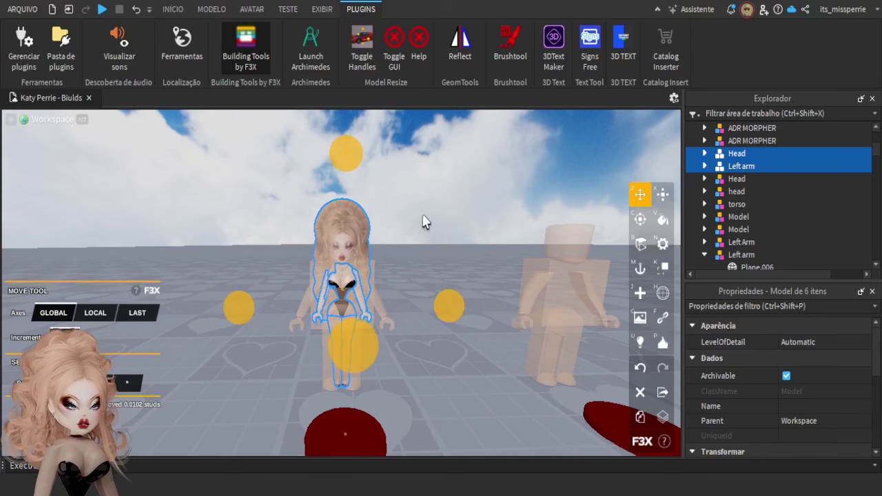
Remove the fitted doll models from the workspace and expand the emptied ADR MORPHER dummy in the object tree
right_drag(420, 213, 415, 232)
key(Delete)
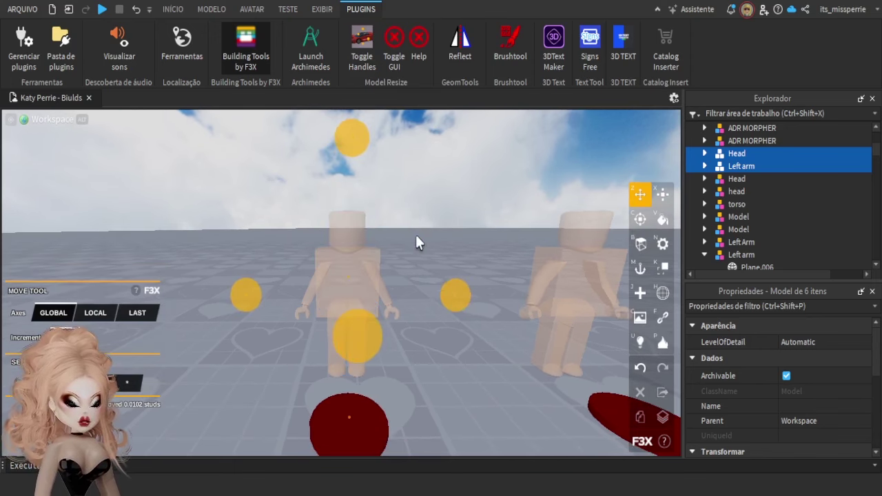
click(362, 282)
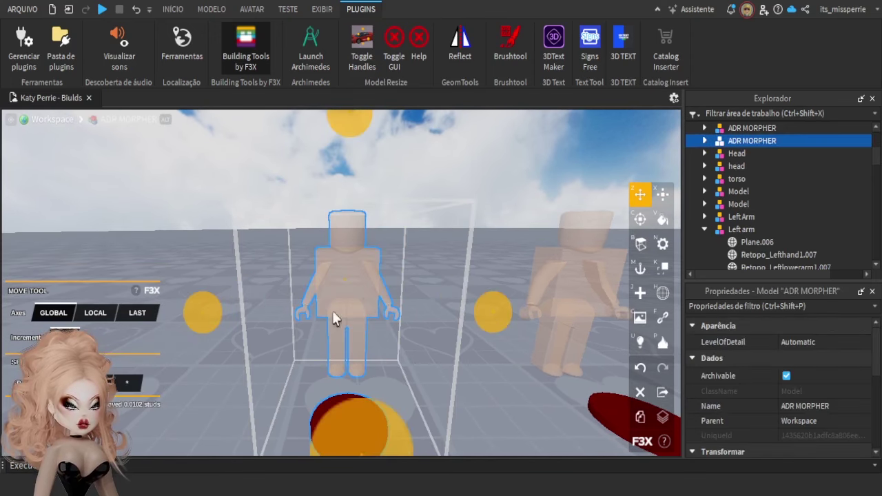
click(704, 141)
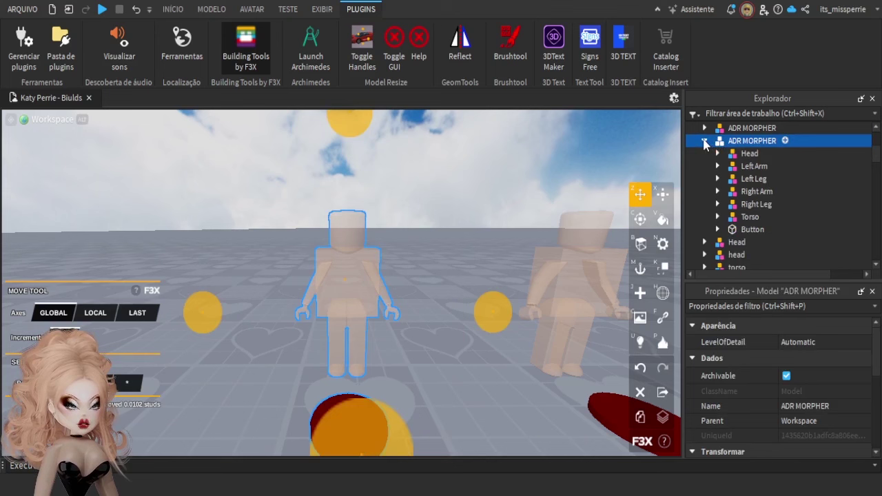
Set the transparency of the whole expanded ADR MORPHER dummy to 1 with the Material tool
click(663, 247)
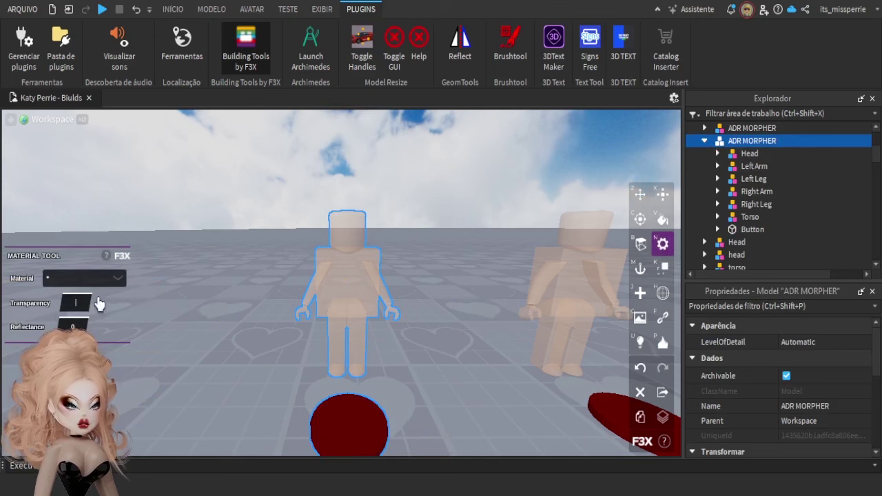
key(Return)
click(264, 221)
Set the transparency of the dummy's round red Button part back to 0
click(331, 431)
click(81, 302)
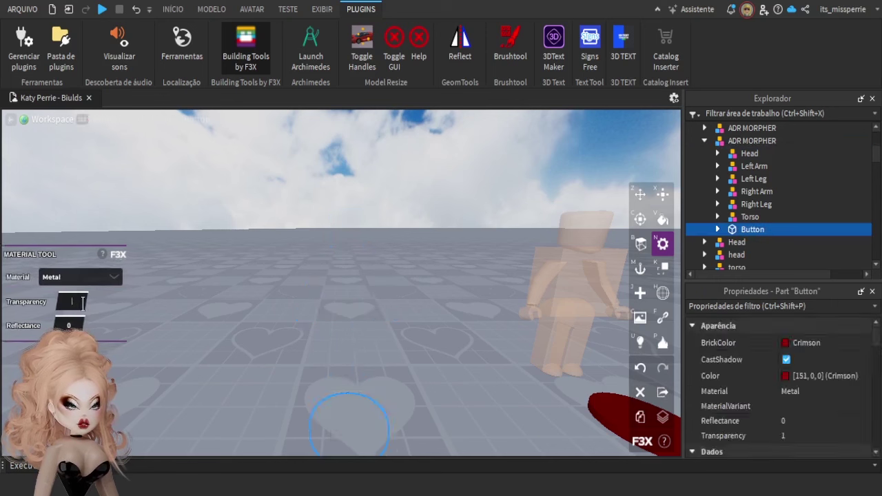
text(0)
key(Return)
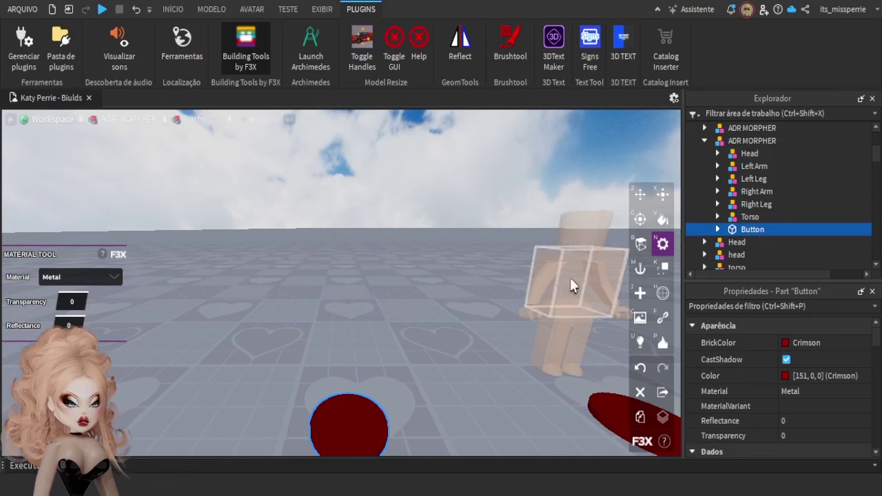
Paste the six doll body-part models into the Head group of the expanded ADR MORPHER dummy
click(748, 155)
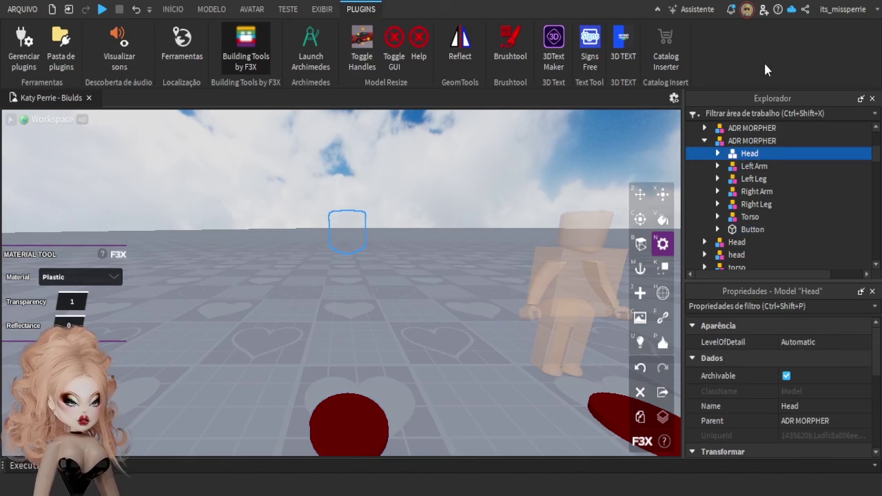
key(ctrl+shift+v)
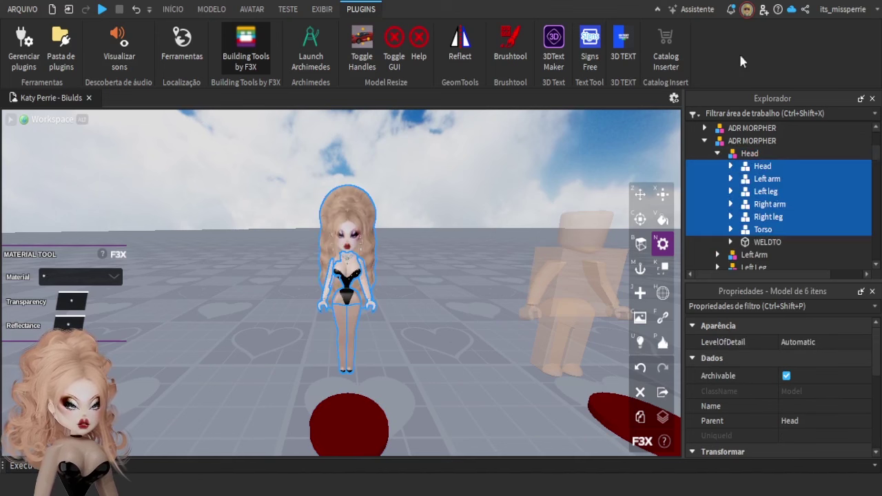
click(473, 254)
scroll(471, 255, up, 5)
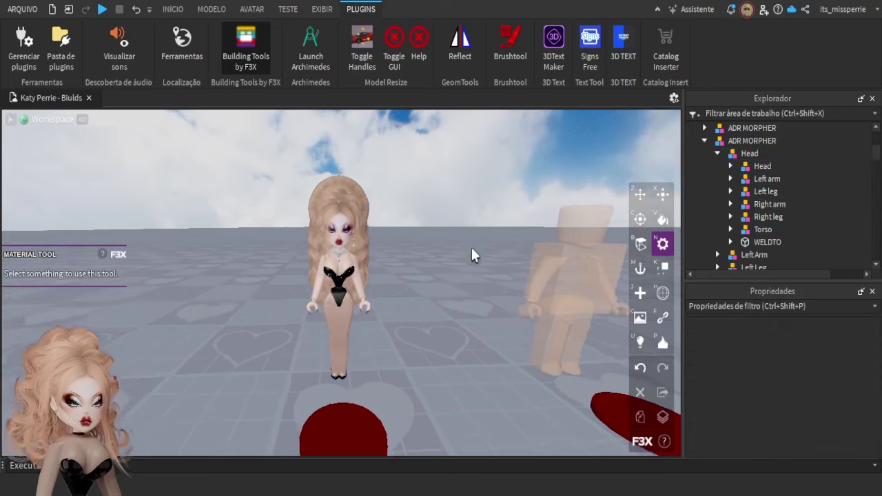
scroll(472, 250, down, 2)
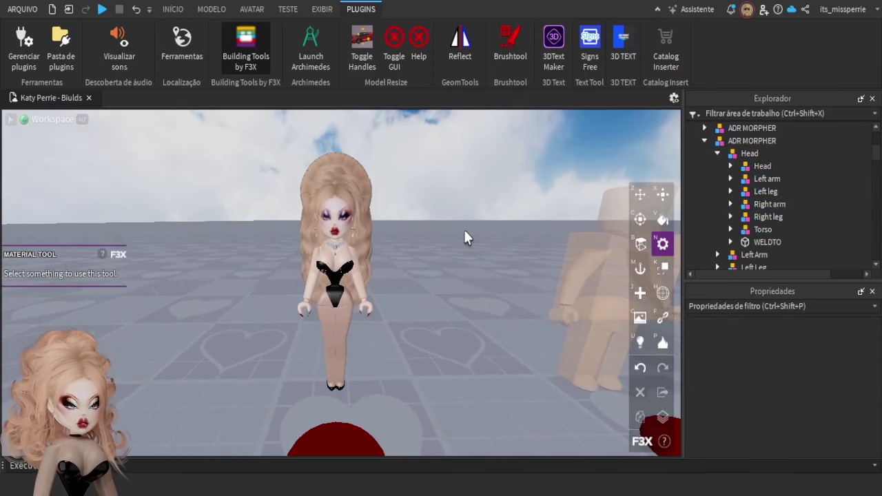
Move the doll's Torso model out of the dummy's Head group into its Torso group, keeping its position
click(750, 153)
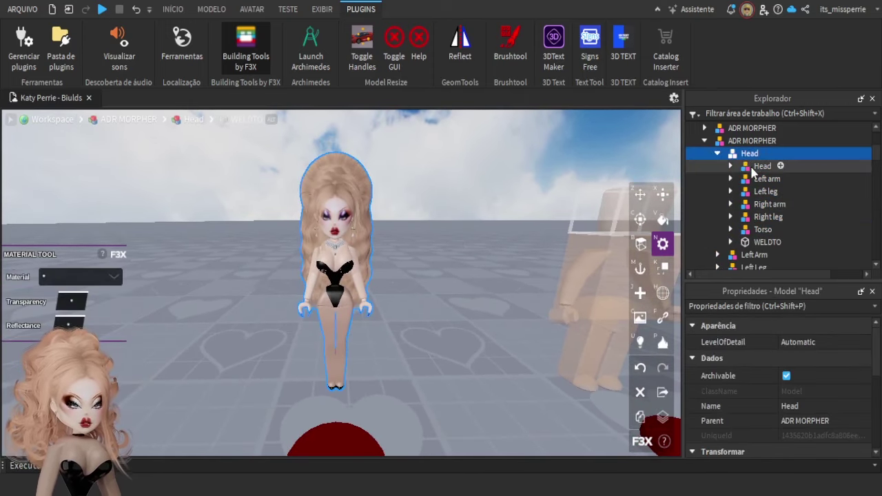
click(752, 169)
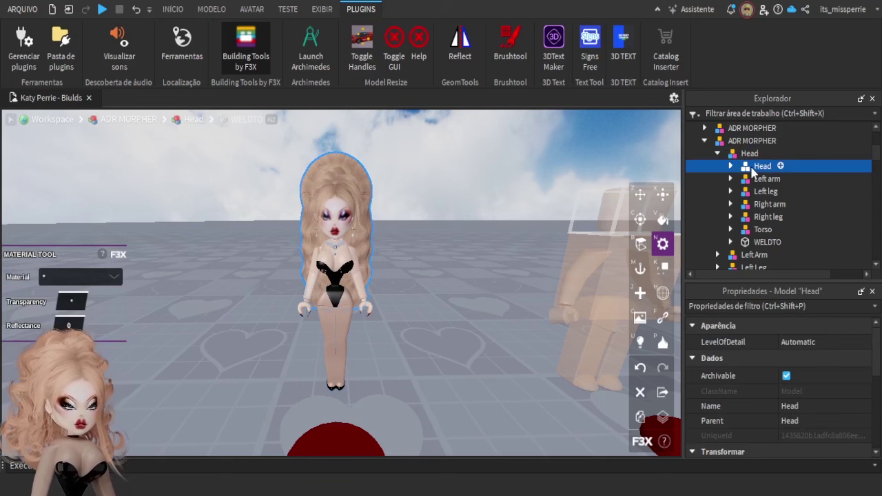
click(762, 230)
scroll(757, 227, down, 2)
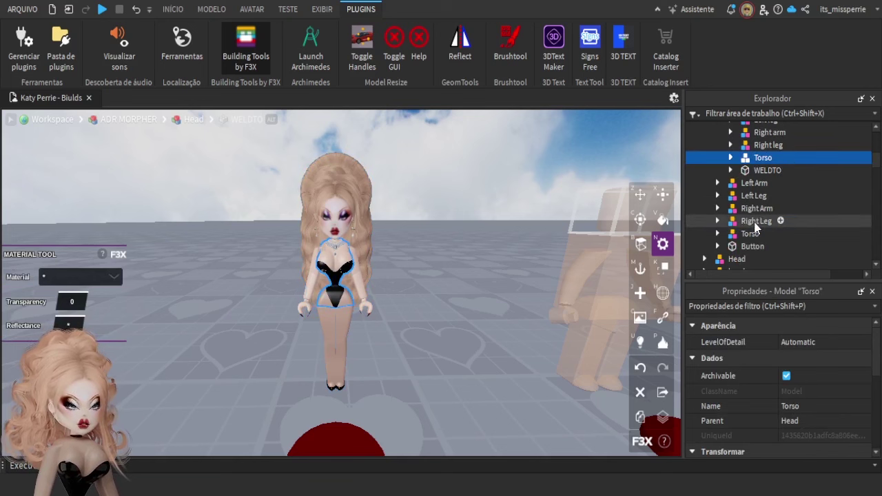
key(Delete)
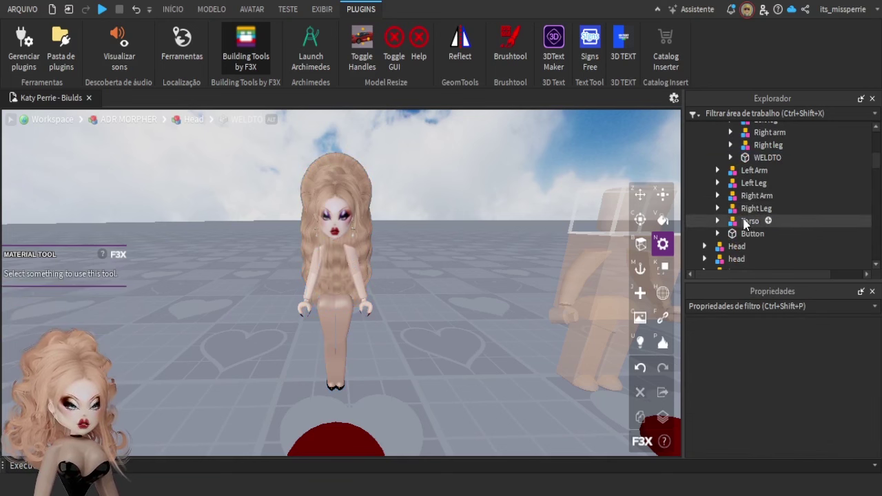
click(748, 221)
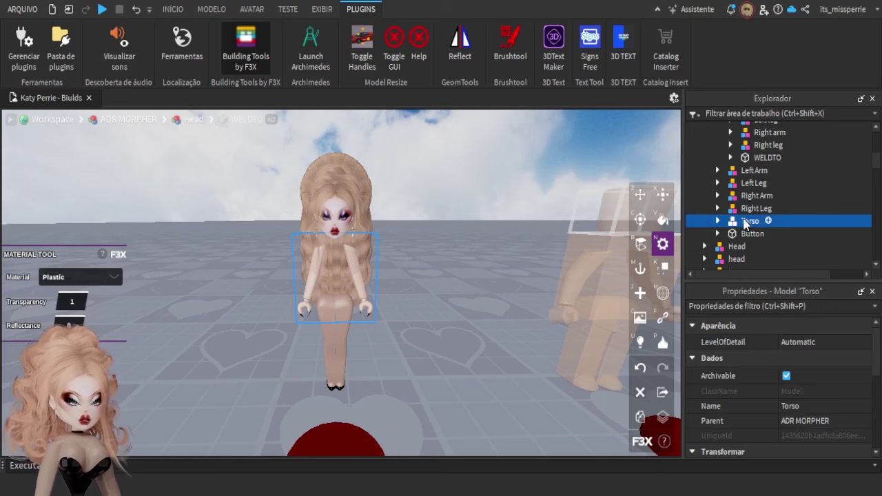
scroll(741, 220, up, 2)
scroll(710, 207, down, 1)
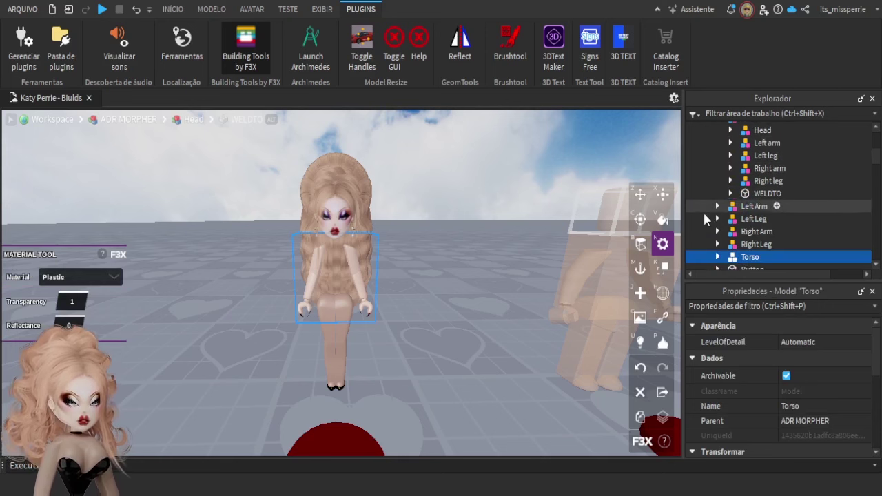
key(ctrl+z)
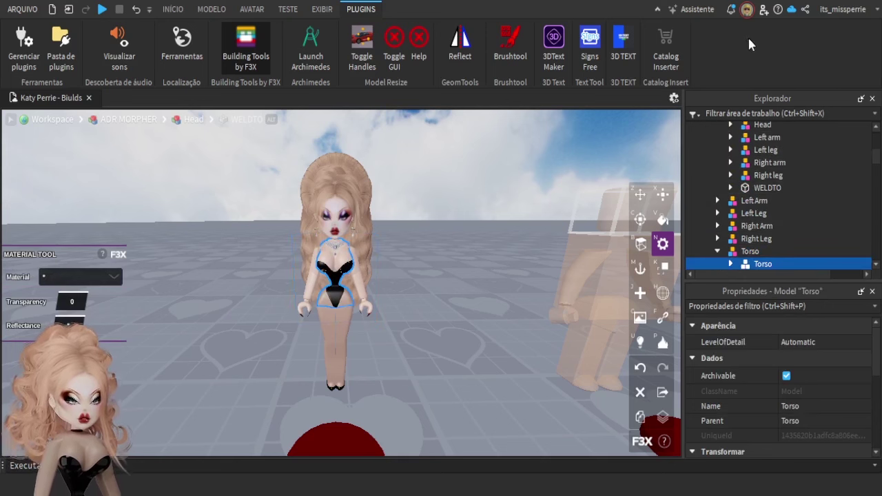
Move the doll's Right leg and Right arm models from the Head group into the dummy's Right Leg and Right Arm groups
click(762, 178)
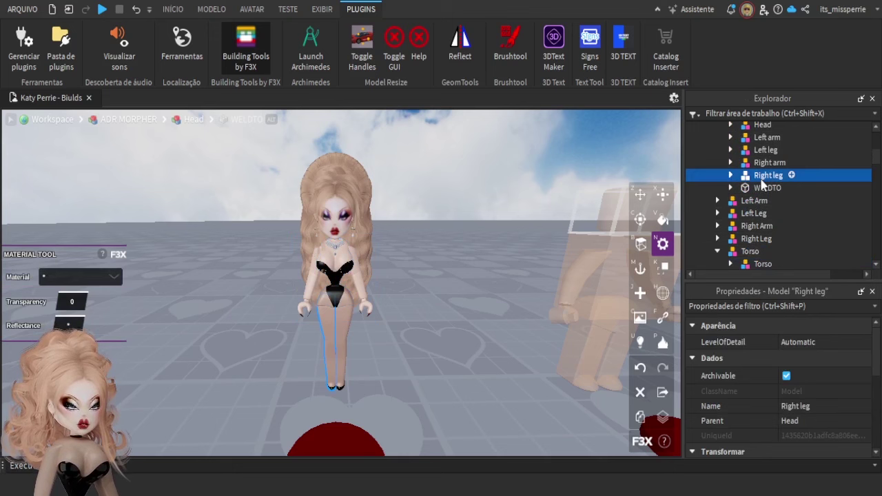
key(Delete)
click(756, 228)
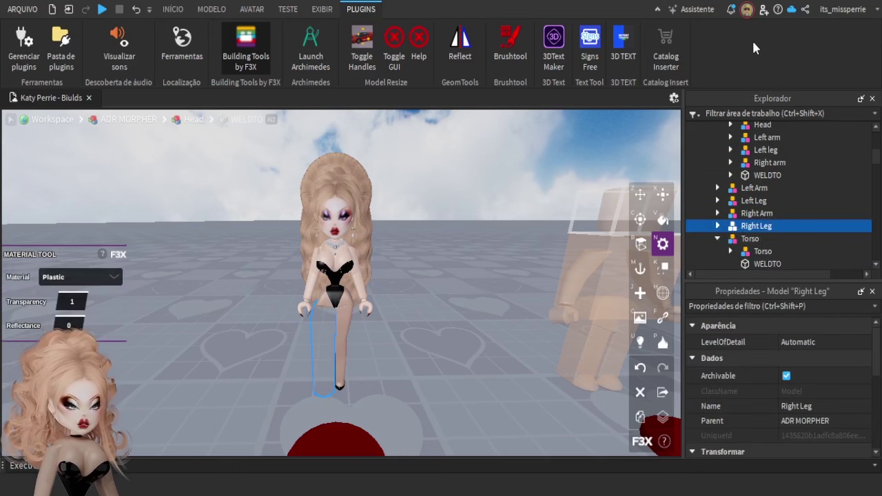
key(ctrl+shift+v)
click(769, 162)
key(Delete)
click(771, 201)
key(ctrl+shift+v)
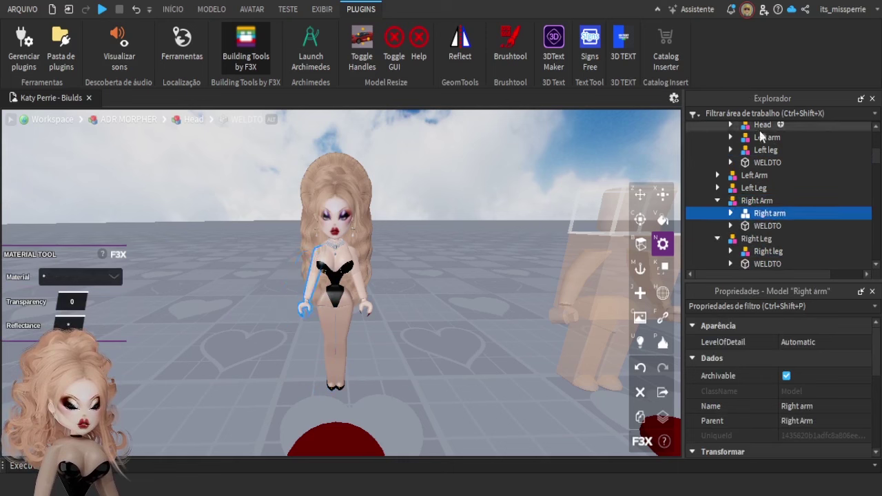
Move the doll's Left leg model from the Head group into the dummy's Left Leg group
click(766, 151)
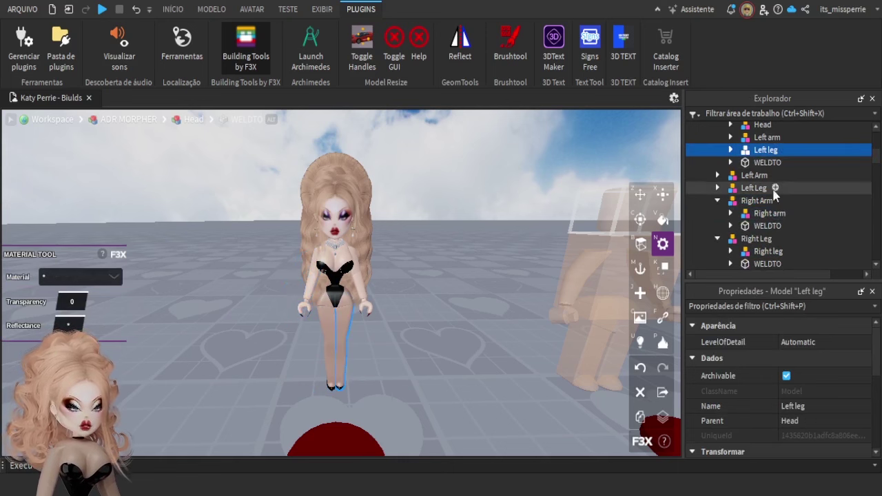
key(Delete)
click(755, 188)
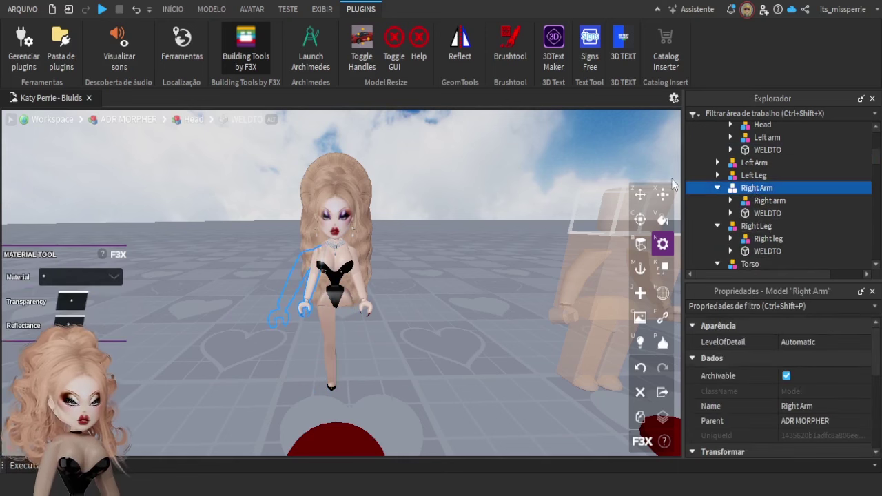
click(737, 175)
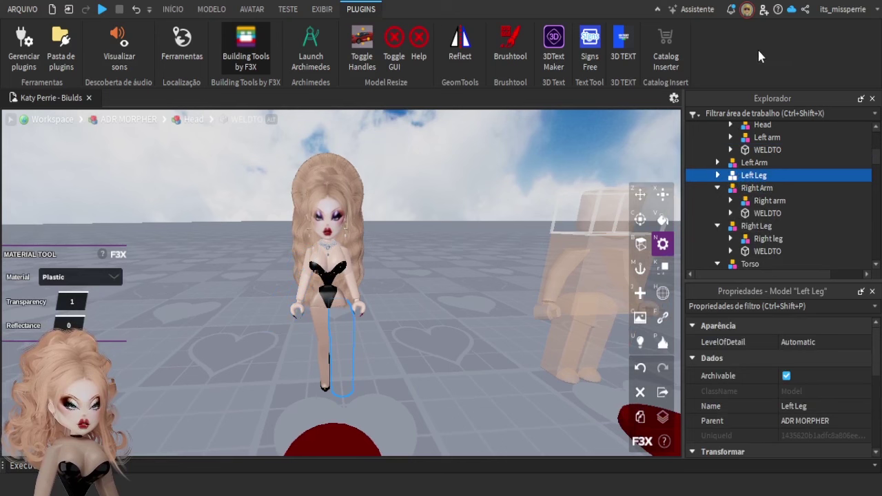
scroll(775, 138, up, 1)
Move the doll's Left arm model from the Head group into the dummy's Left Arm group and clear the selection
click(767, 173)
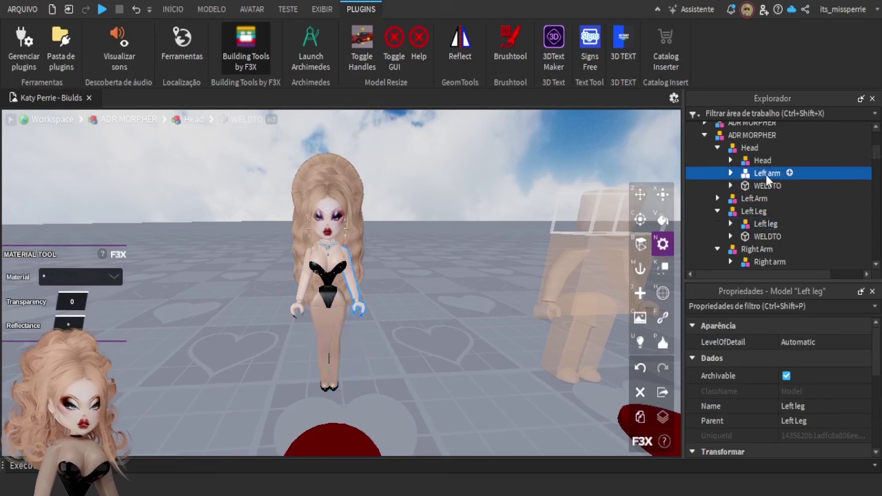
key(ctrl+x)
click(766, 187)
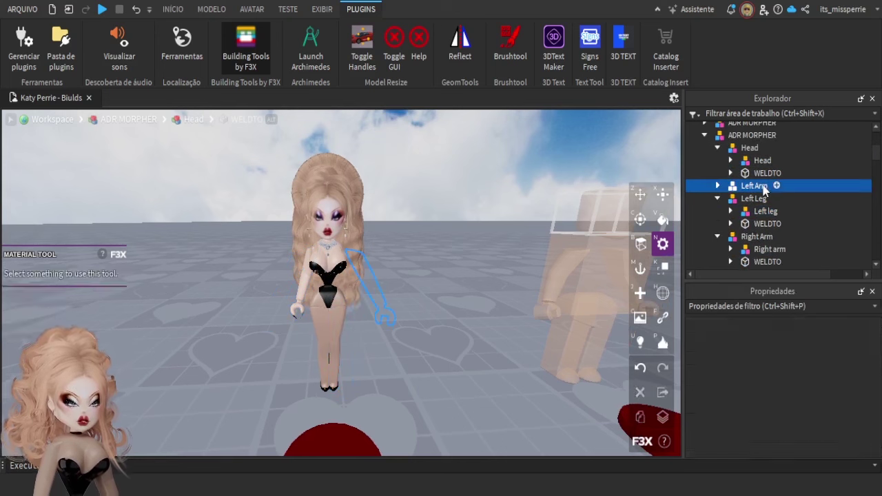
key(ctrl+shift+v)
click(460, 311)
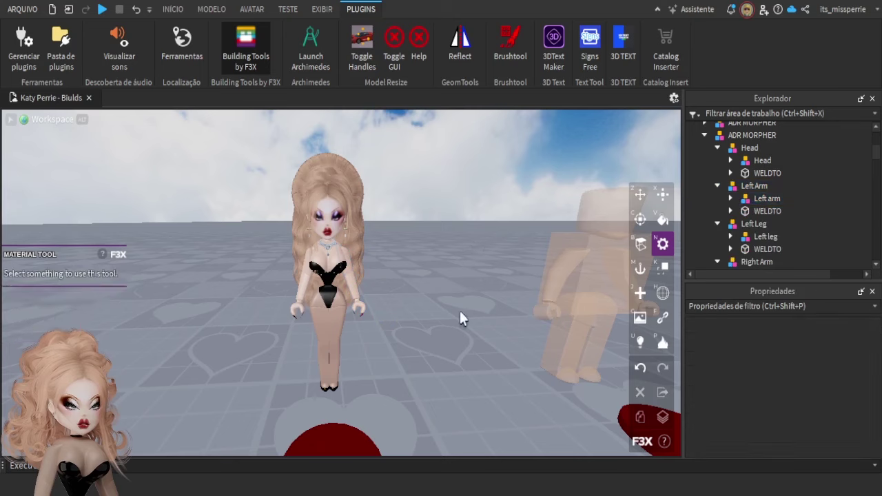
Collapse the dummy's Head, Left Arm, Left Leg, Right Arm, Right Leg and Torso groups in the object tree
scroll(459, 311, down, 4)
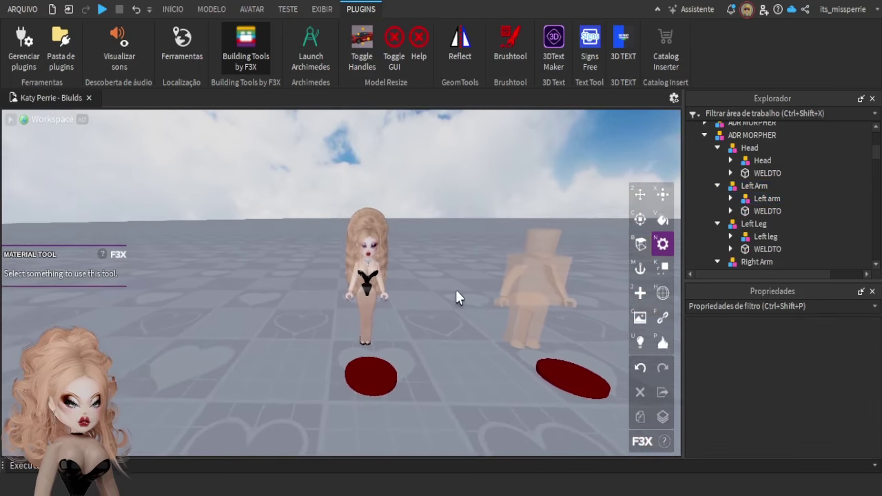
scroll(457, 292, down, 2)
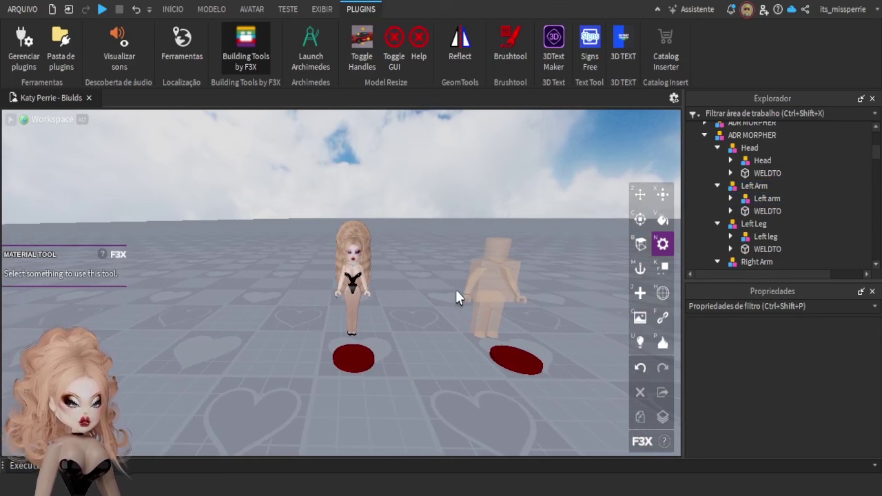
scroll(731, 207, down, 4)
scroll(748, 237, down, 1)
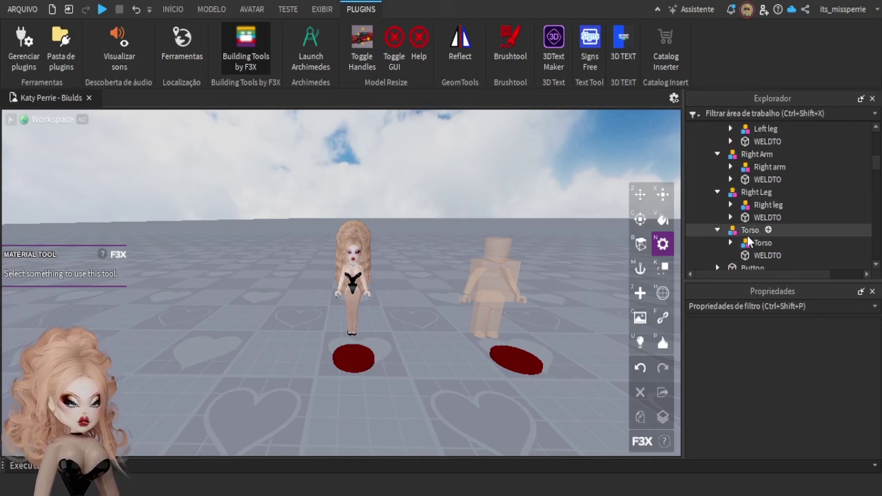
scroll(747, 235, up, 6)
click(718, 183)
click(718, 197)
click(717, 209)
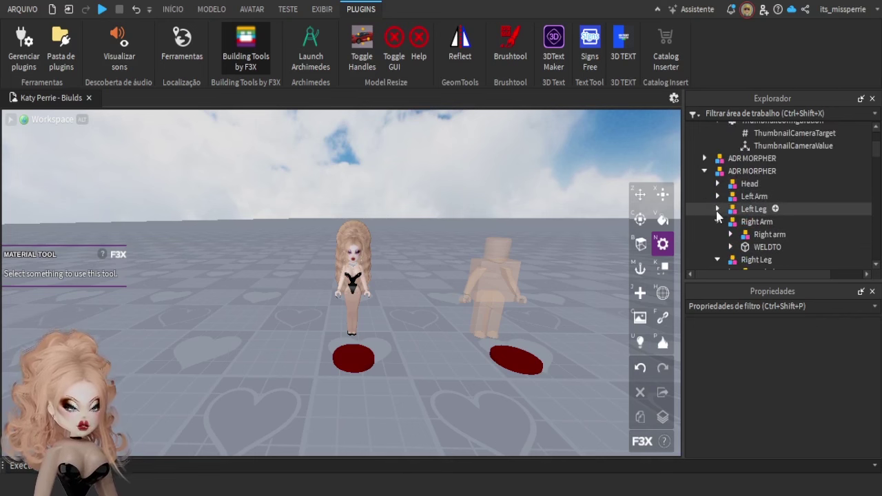
click(718, 221)
click(718, 235)
scroll(722, 234, down, 1)
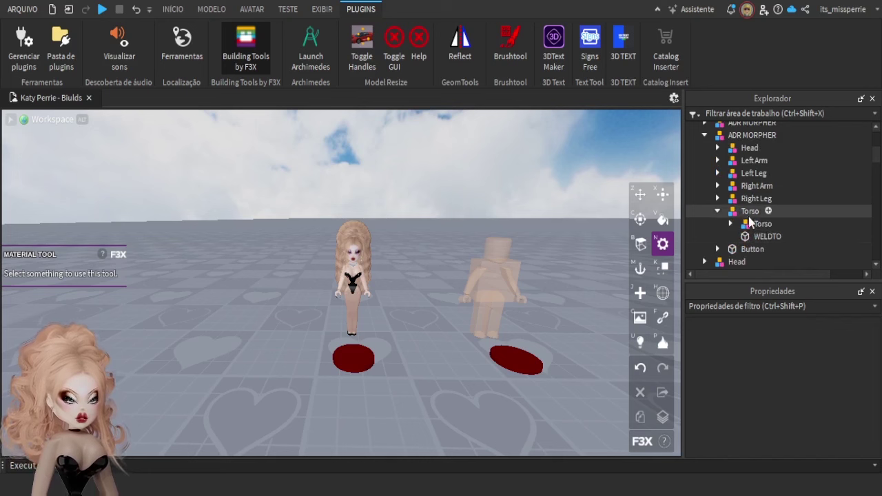
click(734, 213)
scroll(749, 217, up, 1)
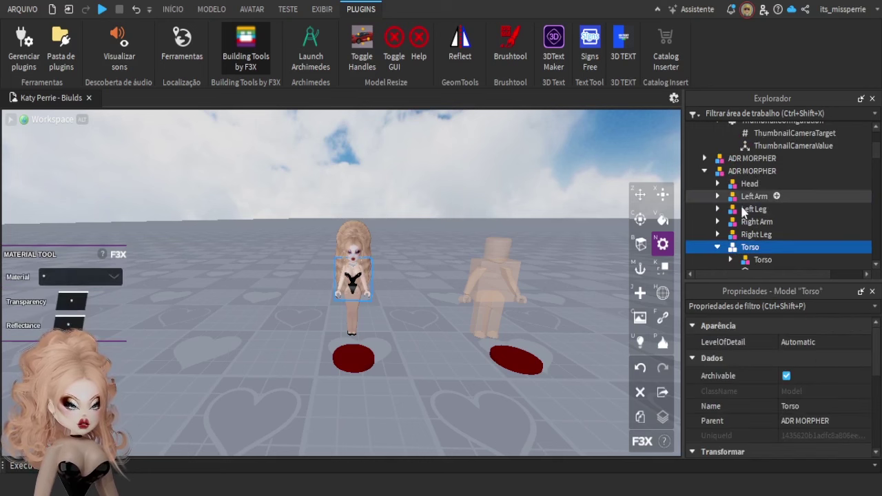
click(717, 247)
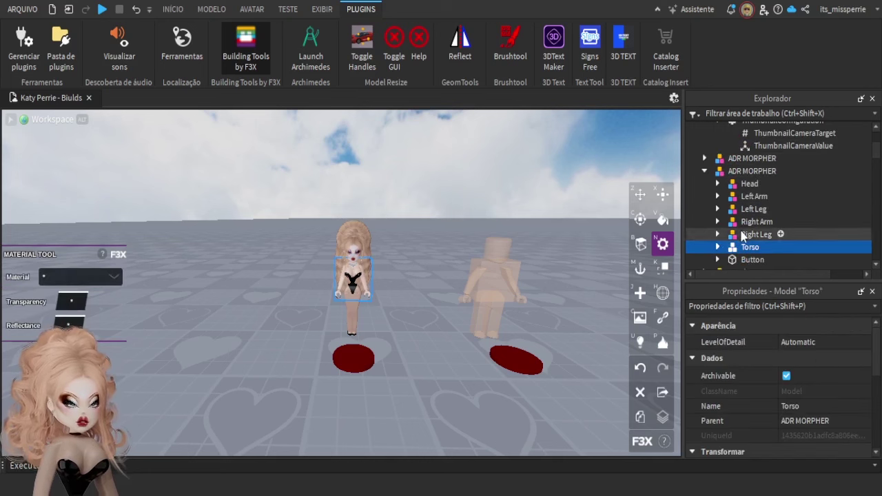
Inspect the WELDTO part inside the dummy's Left Leg group and collapse the ADR MORPHER dummy in the object tree
key(Up)
key(Up)
click(746, 210)
click(717, 210)
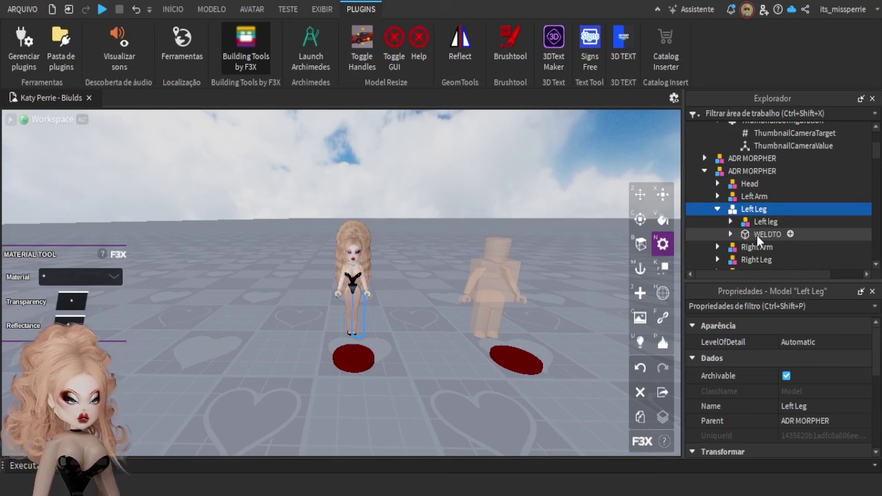
click(757, 235)
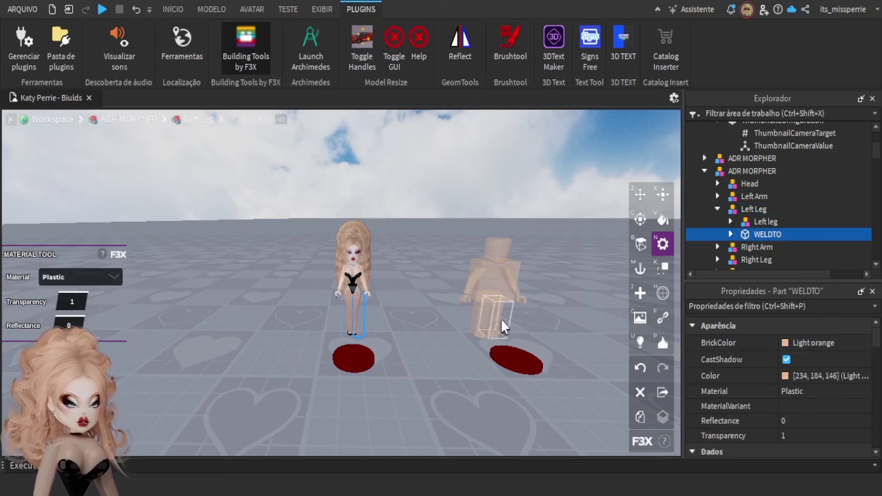
click(460, 197)
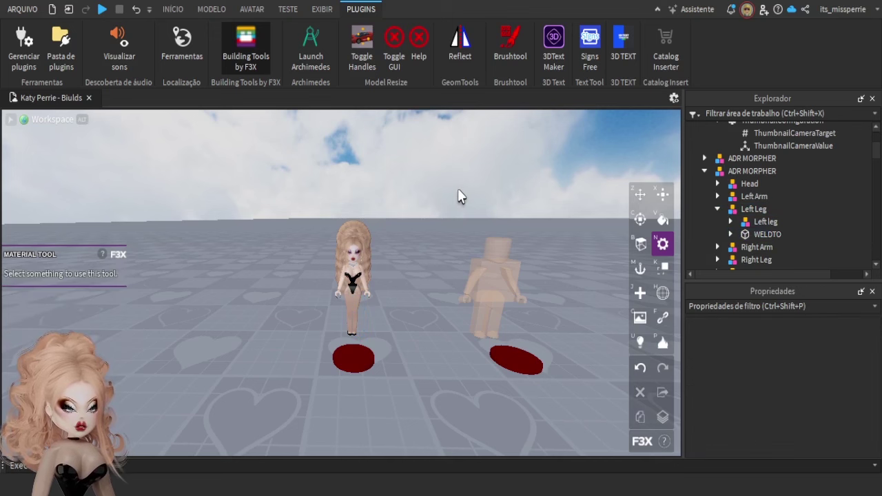
click(718, 209)
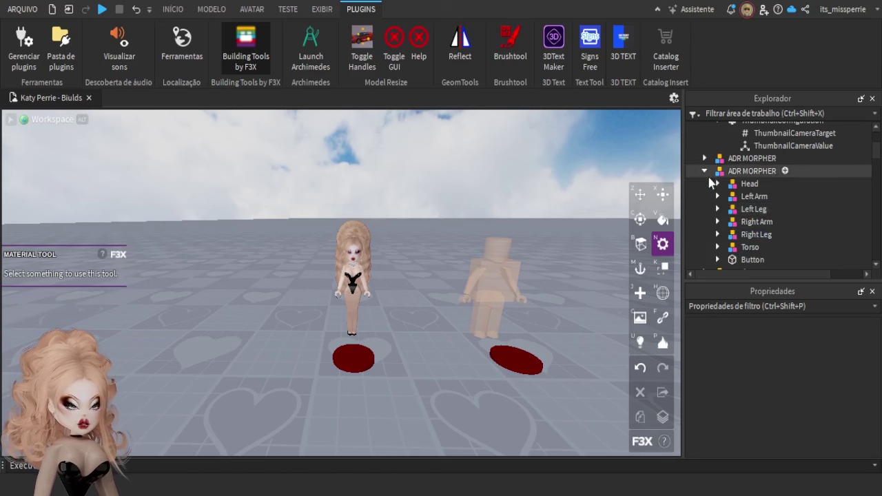
click(705, 171)
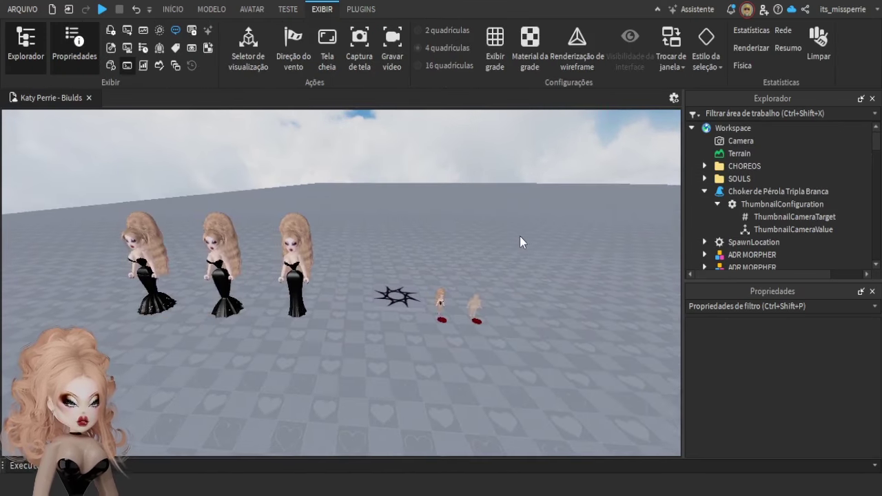
Examine the three dolls in black gowns, checking the torso model of the middle one
key(w)
key(a)
right_drag(378, 426, 377, 426)
key(d)
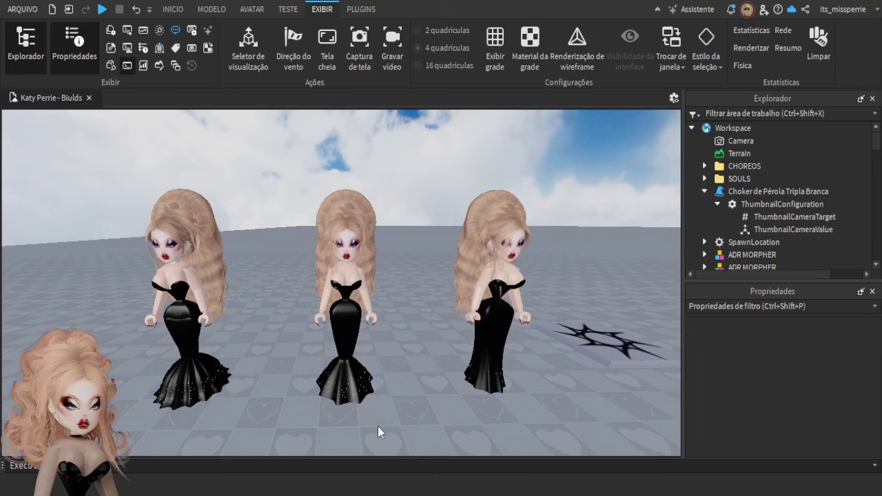
key(q)
key(s)
key(a)
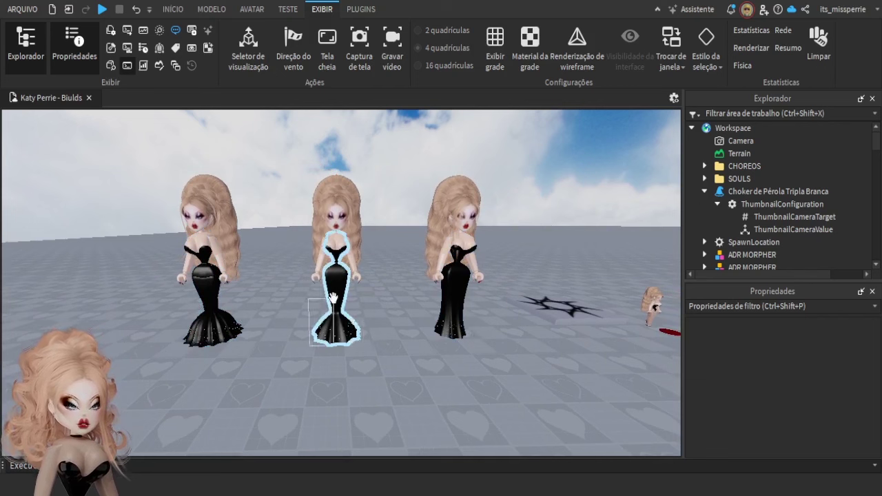
click(331, 303)
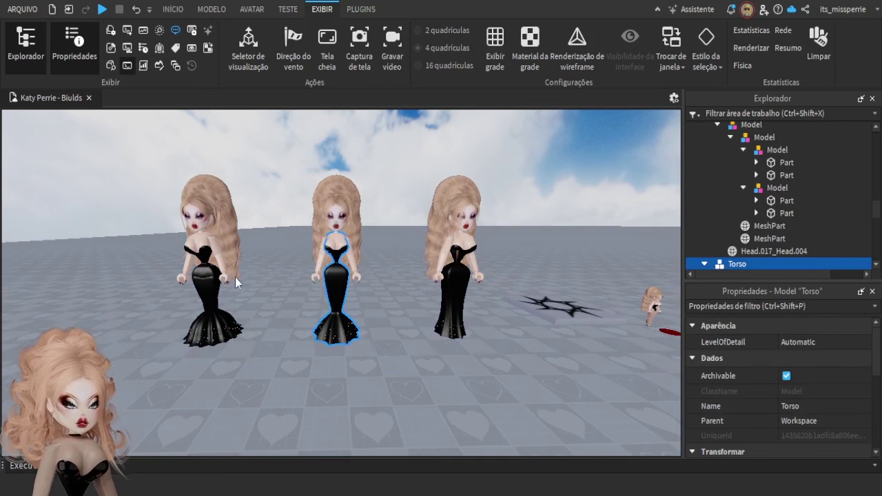
click(464, 407)
Examine the finished bodysuit morph and its red button up close
key(d)
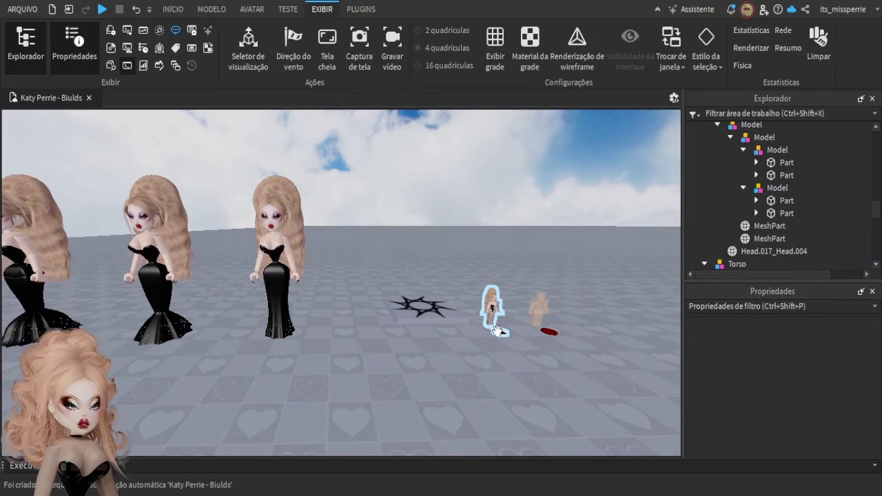
key(a)
key(w)
key(d)
key(w)
key(d)
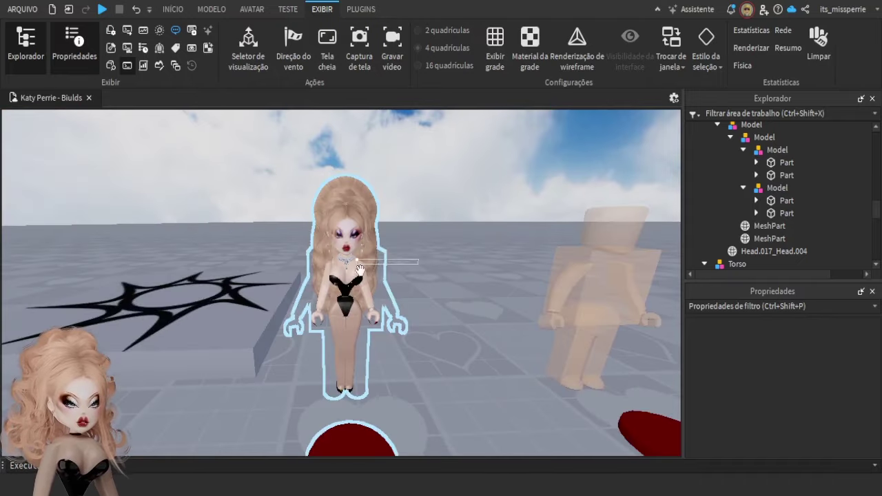
key(q)
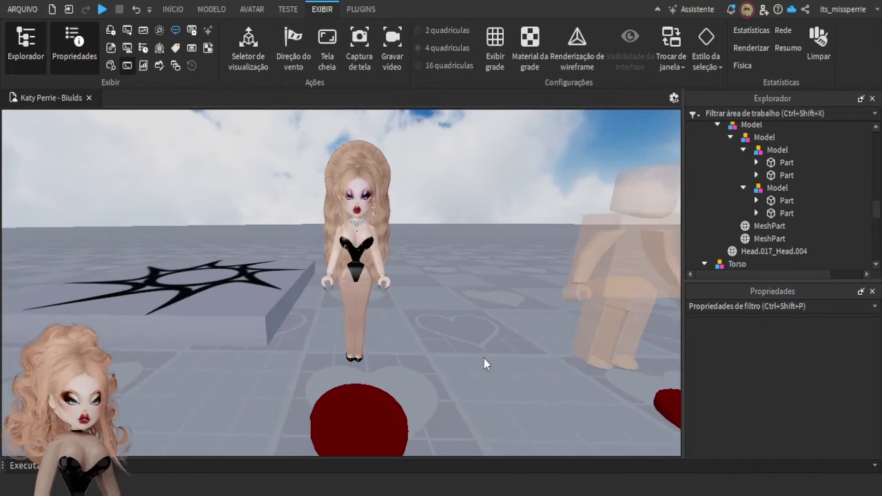
right_drag(484, 359, 492, 357)
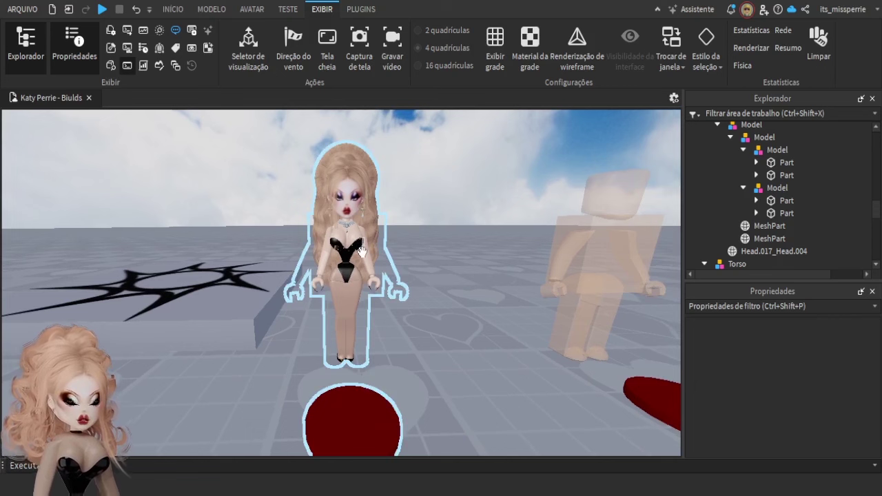
Select all parts of the doll in the straight black gown and move them towards the remaining ADR MORPHER dummy with the F3X Move tool
key(s)
key(a)
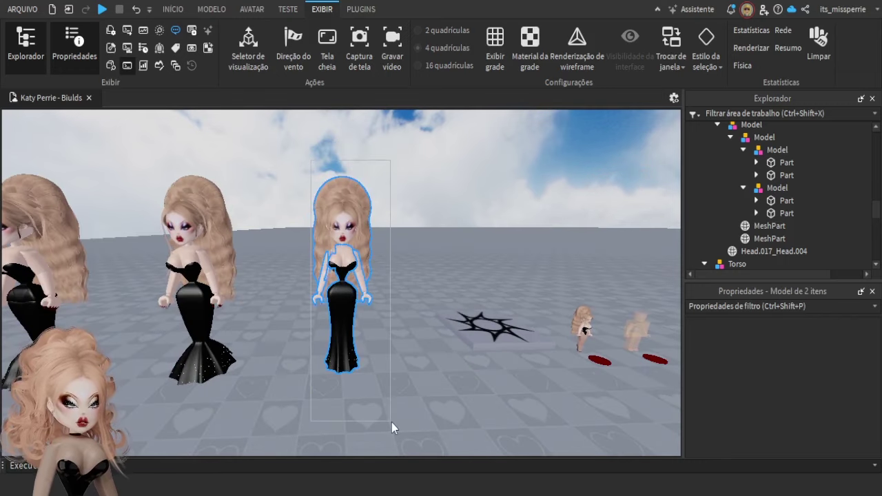
click(324, 225)
click(361, 9)
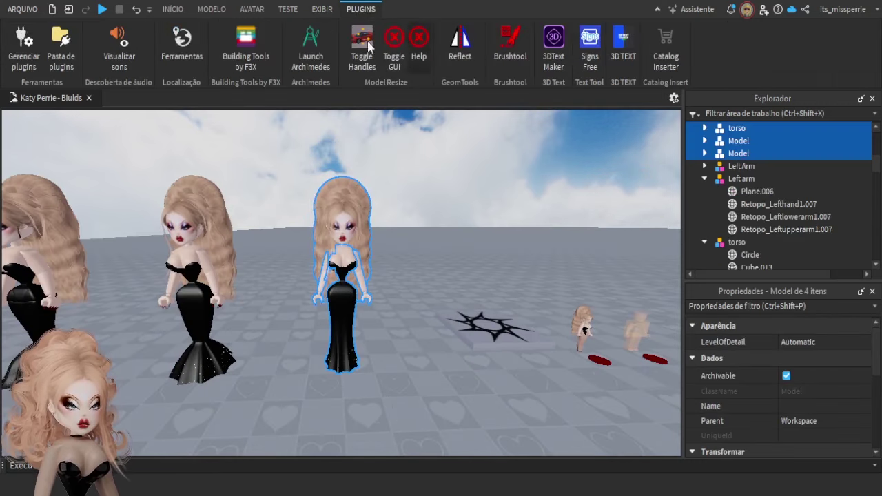
click(247, 60)
key(d)
drag(341, 339, 462, 366)
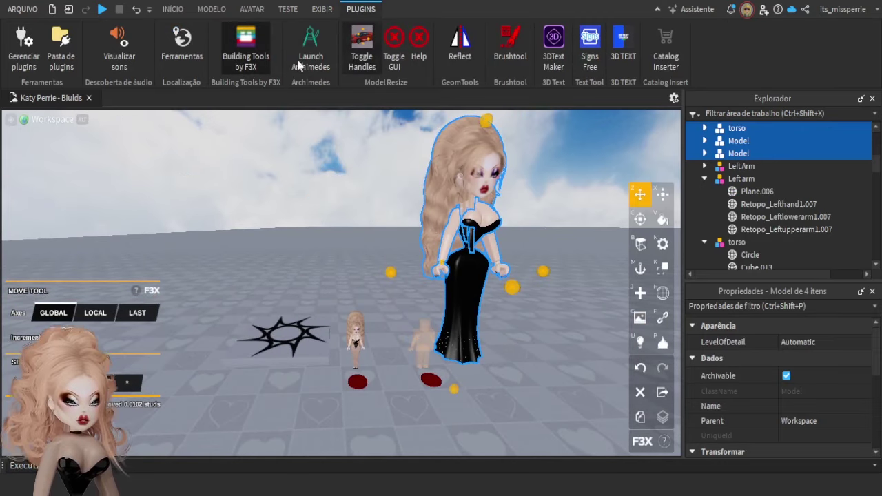
Align the gown doll with the body of the translucent ADR MORPHER dummy using the F3X Move tool
click(255, 48)
key(f)
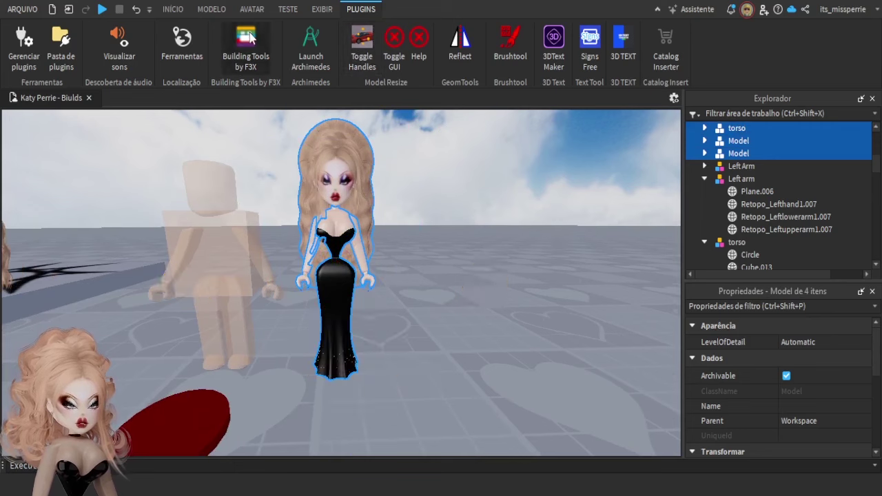
click(246, 42)
scroll(385, 284, up, 3)
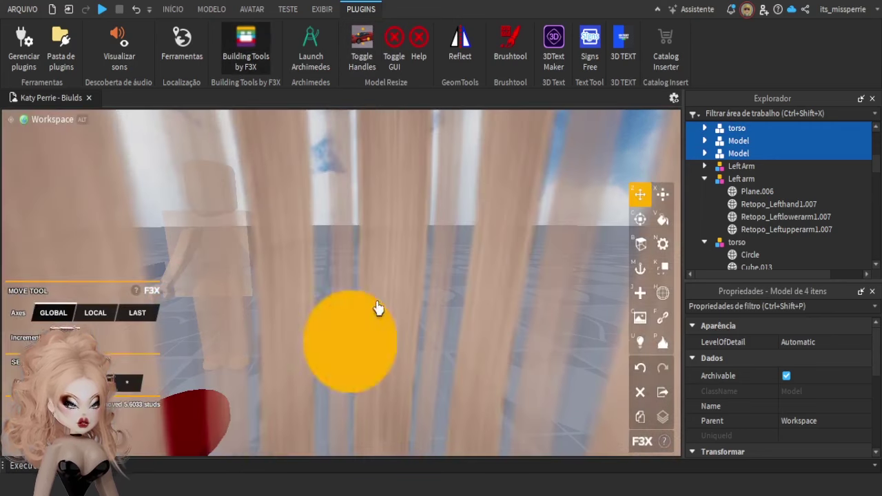
drag(379, 302, 377, 300)
right_drag(365, 364, 370, 365)
scroll(370, 372, down, 1)
scroll(474, 351, down, 5)
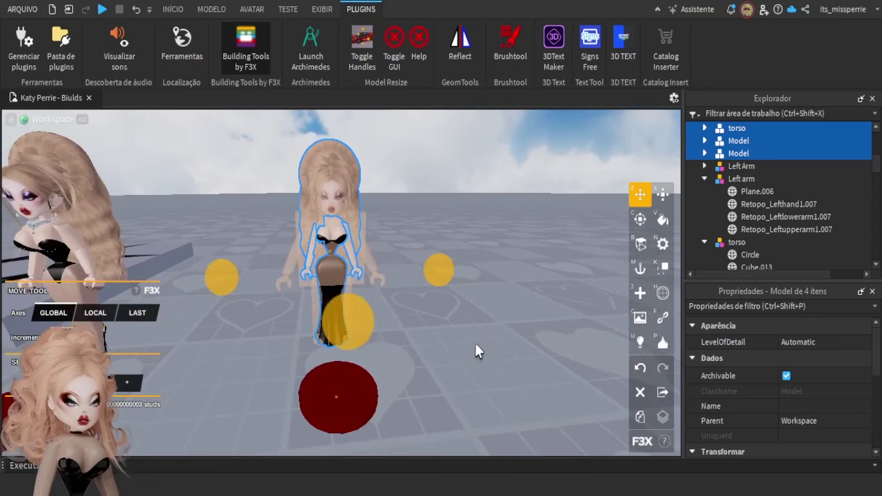
Cut the fitted gown doll and set the ADR MORPHER dummy's transparency to 1, leaving its red button visible
key(Delete)
click(322, 391)
key(n)
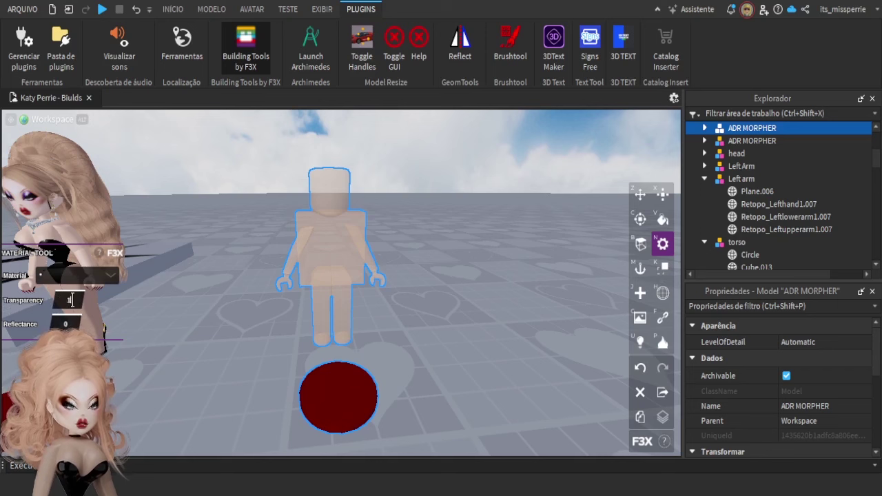
text(1)
key(Return)
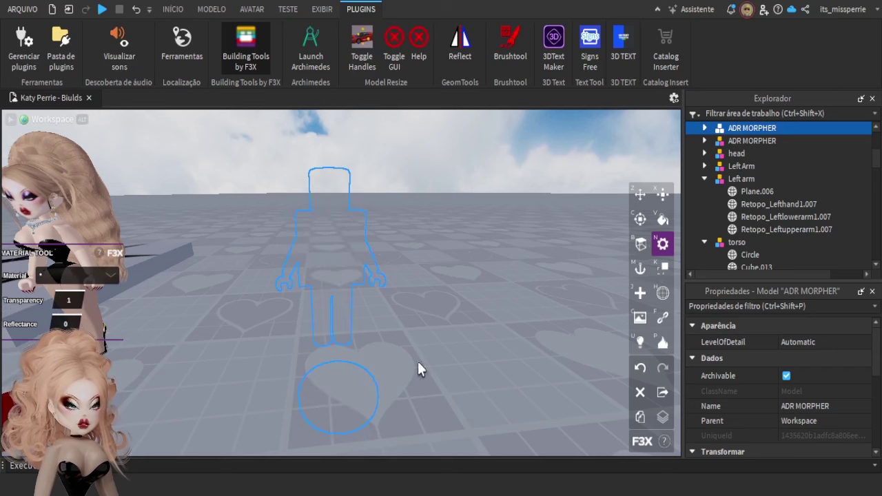
key(ctrl+z)
Paste the doll parts into the dummy's Head group and move the torso model into its Torso group
click(750, 142)
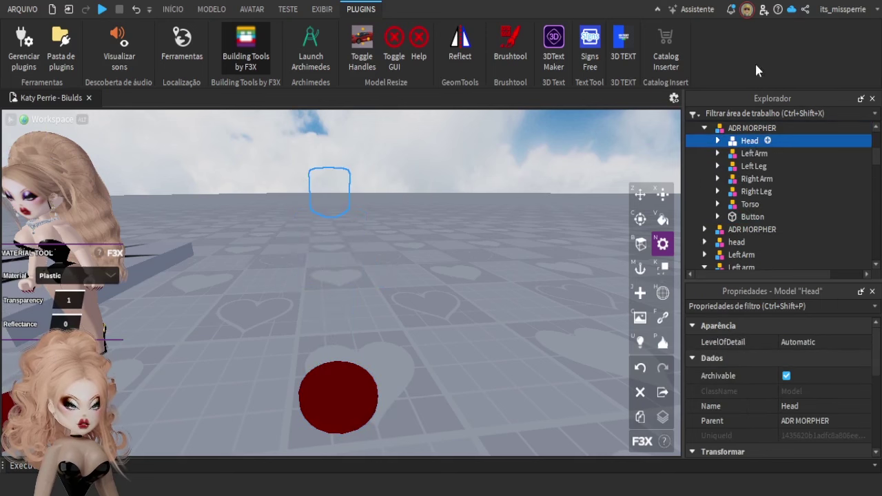
key(ctrl+z)
click(758, 203)
click(755, 193)
key(Delete)
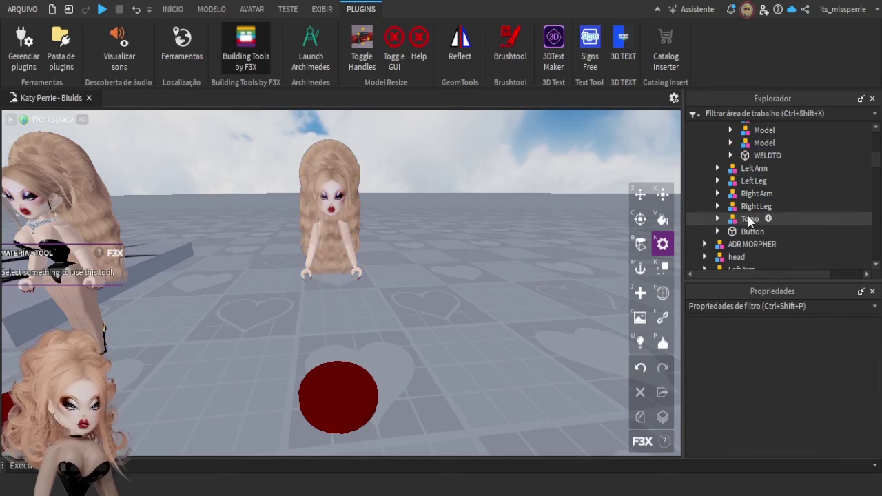
click(749, 219)
key(ctrl+z)
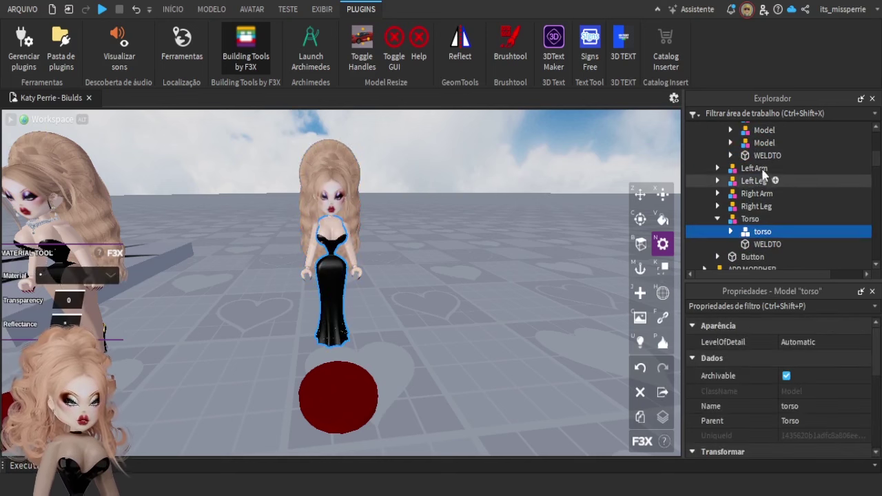
Move the gown doll's right arm model from the Head group into the dummy's Right Arm group
click(764, 143)
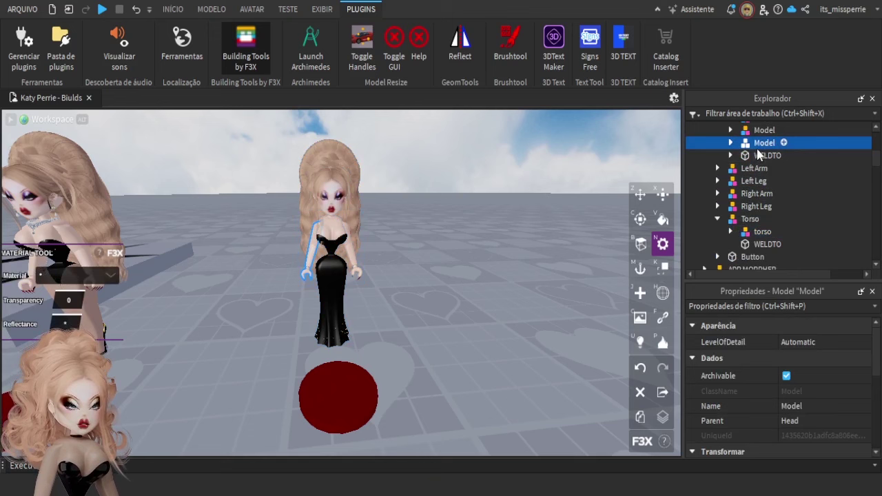
key(Delete)
click(757, 181)
key(ctrl+z)
click(716, 182)
Move the gown doll's left arm model from the Head group into the dummy's Left Arm group and clear the selection
click(762, 131)
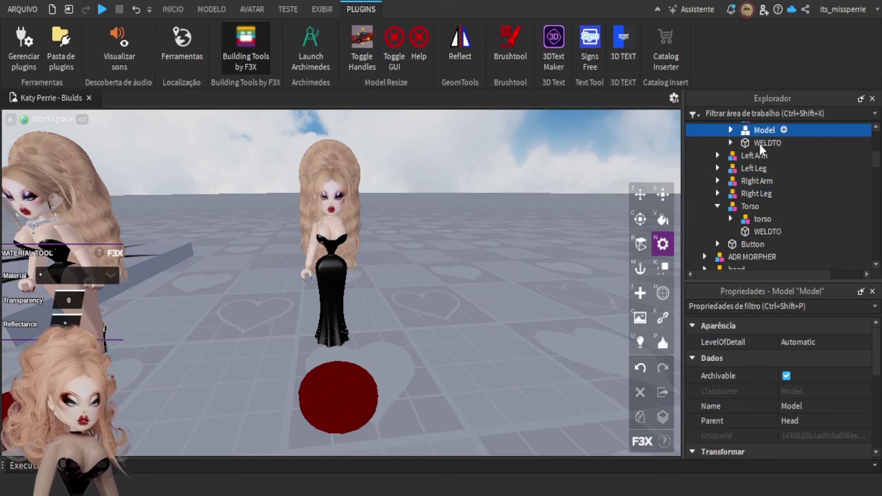
key(Delete)
click(758, 153)
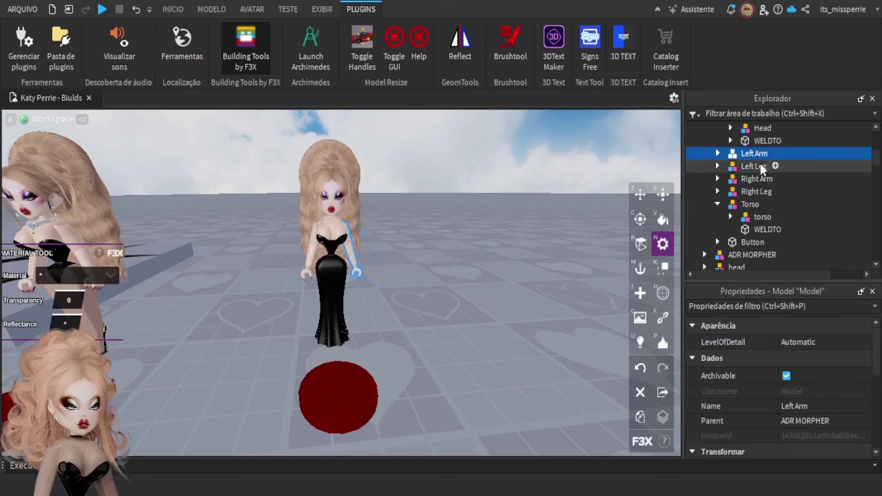
click(718, 153)
click(764, 166)
scroll(765, 200, up, 2)
click(521, 200)
Move the gown ADR MORPHER closer to the bodysuit morph with the F3X Move tool
scroll(520, 214, down, 4)
scroll(359, 291, up, 2)
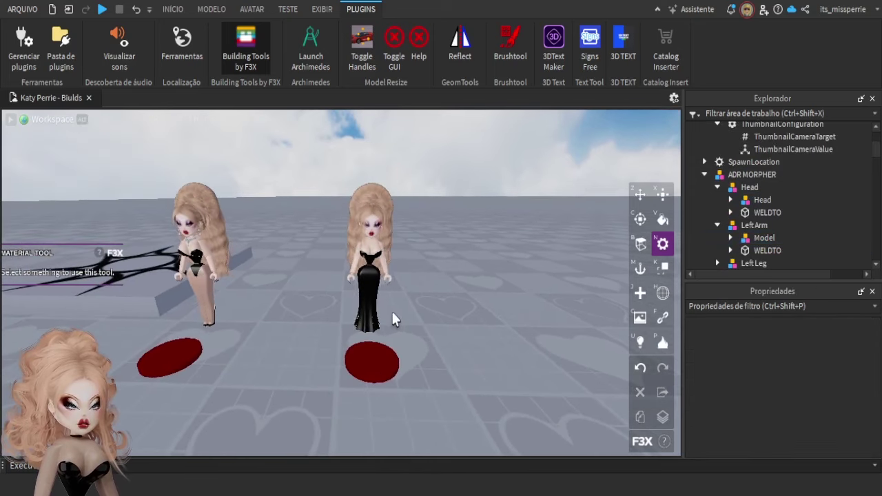
click(375, 357)
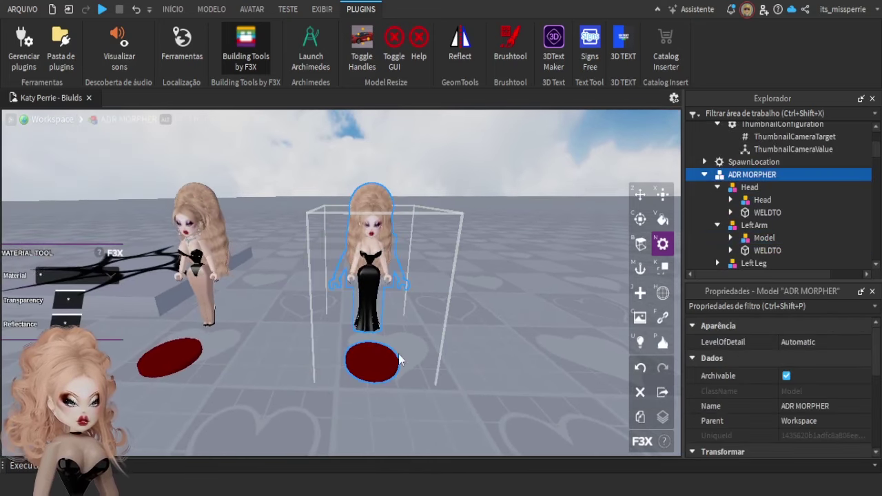
key(z)
drag(471, 293, 382, 297)
key(a)
right_drag(466, 311, 413, 355)
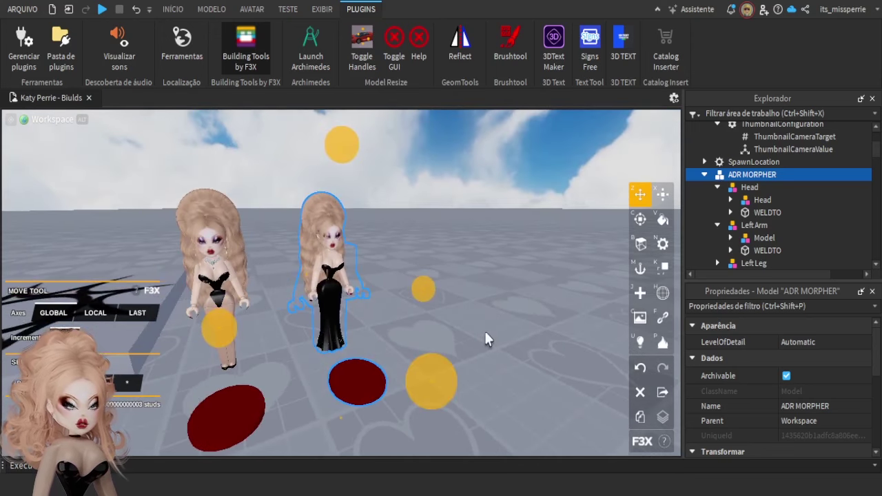
click(485, 329)
Select both ADR MORPHER models, check their anchoring and turn off their collision
right_drag(504, 331, 506, 332)
key(d)
drag(485, 389, 236, 159)
click(637, 272)
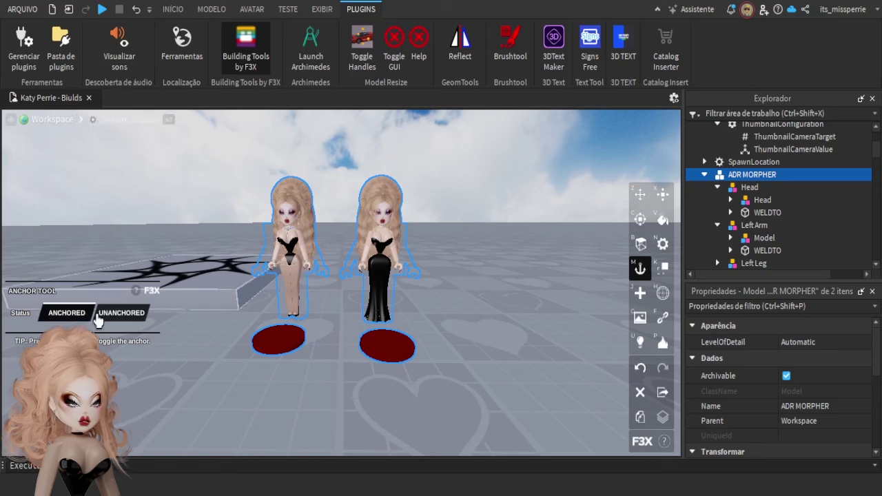
click(662, 269)
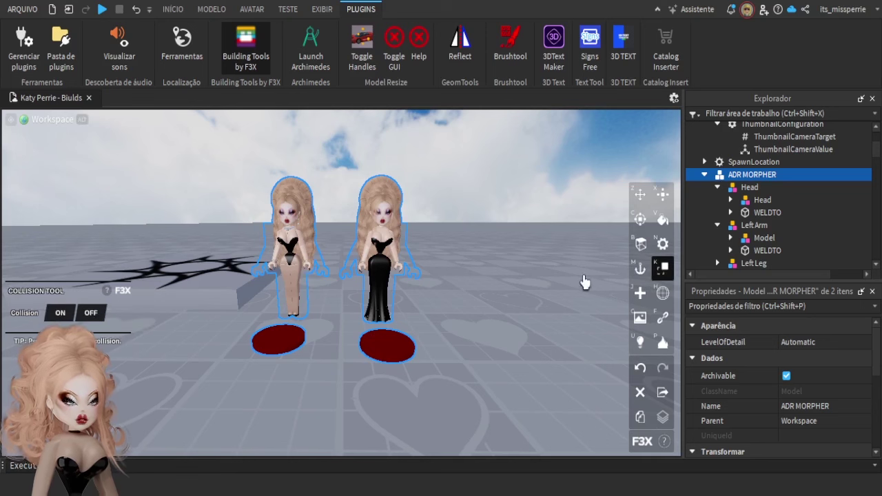
click(92, 313)
click(401, 384)
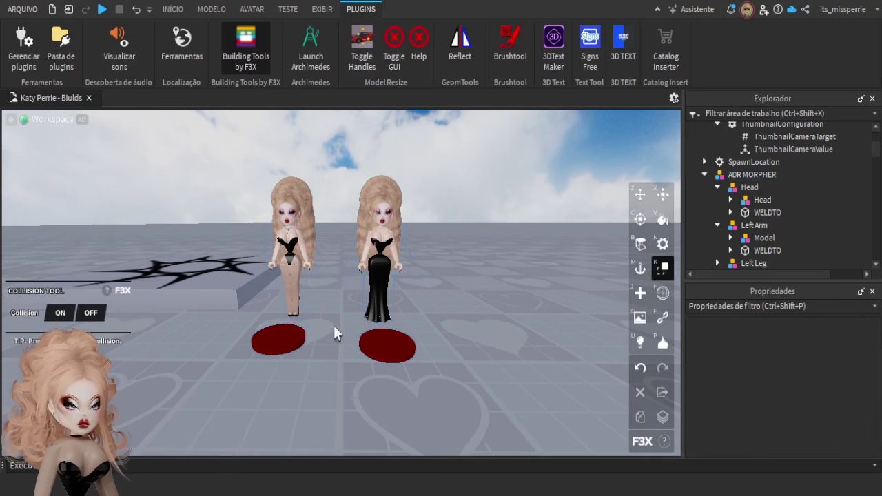
Recheck the anchor and collision settings of both ADR MORPHER models and clear the selection
click(304, 345)
shift+click(370, 336)
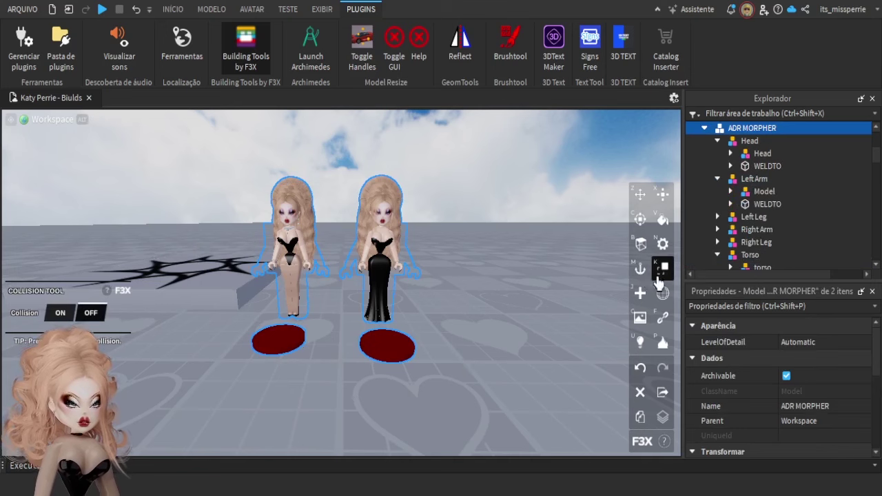
click(640, 269)
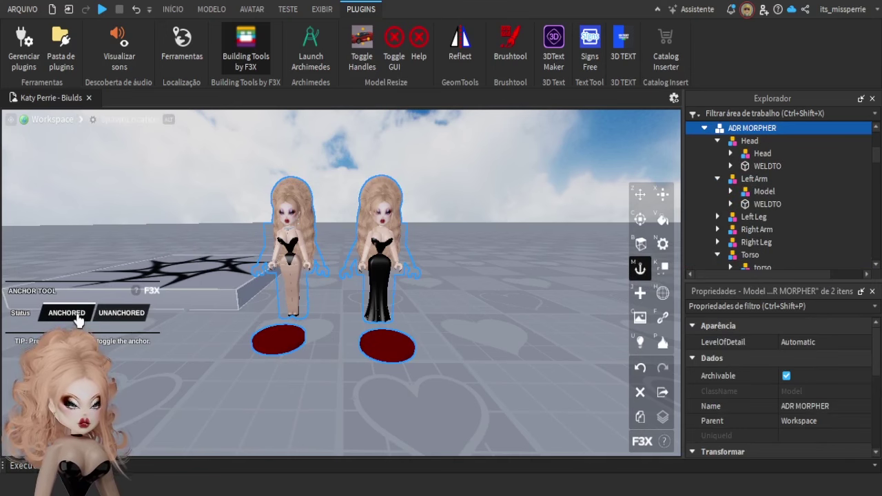
click(663, 269)
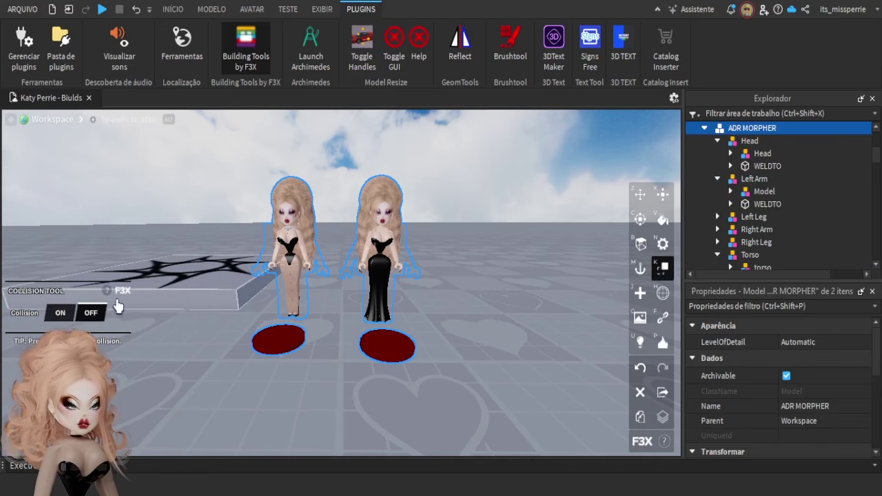
key(z)
click(469, 350)
Start a play test and walk the avatar onto the bodysuit morph's red button, then the gown morph's
right_drag(469, 351, 457, 351)
scroll(452, 350, down, 5)
scroll(458, 358, up, 5)
click(441, 358)
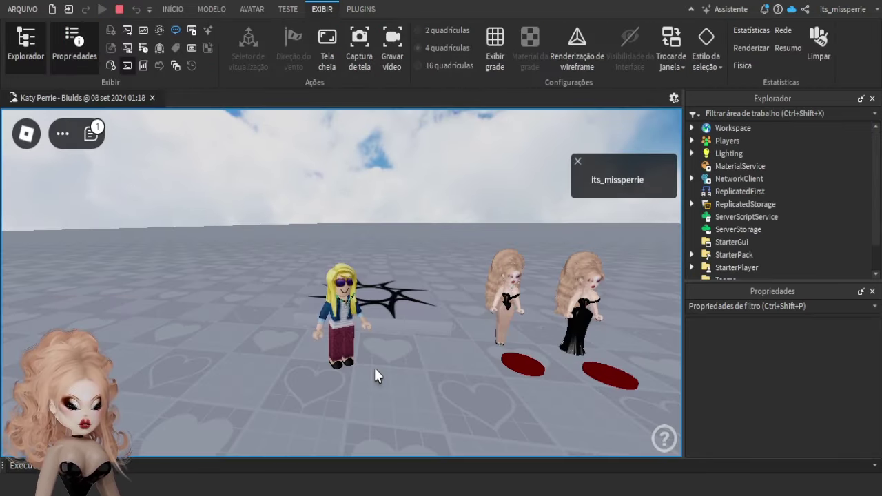
key(w)
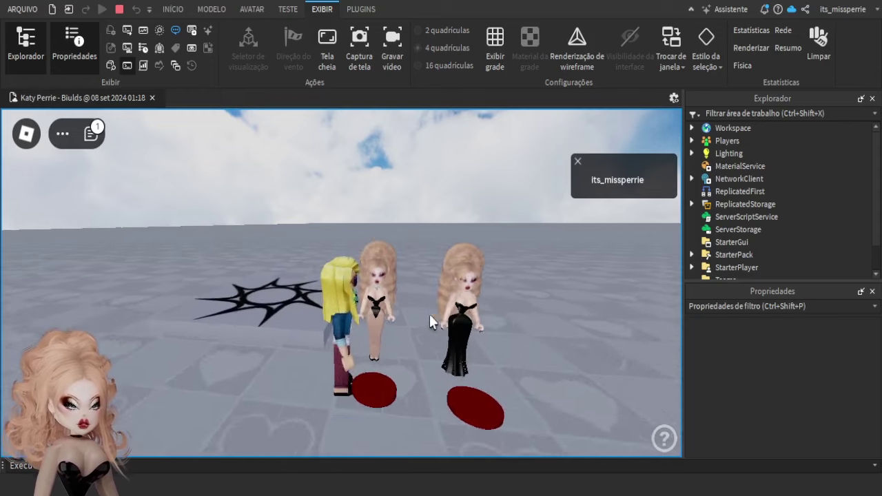
click(403, 407)
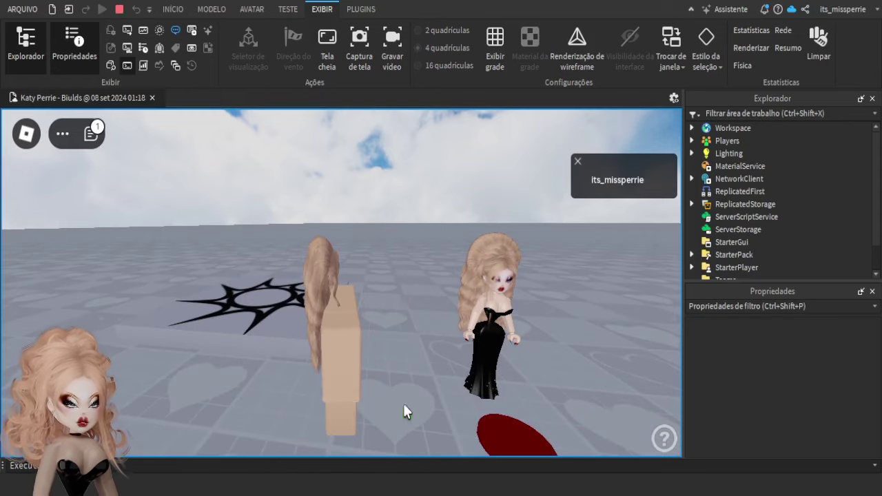
key(s)
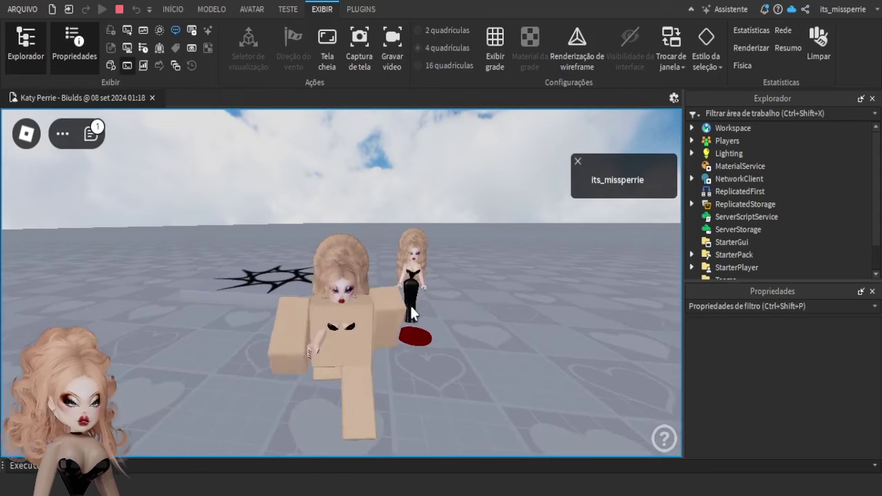
key(w)
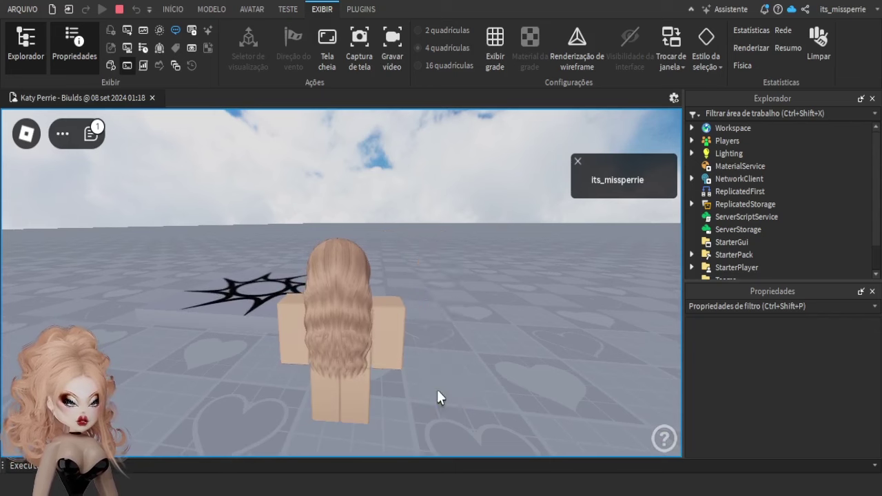
Walk and turn the morphed avatar to examine how the gown morph fits over its blocky body
key(s)
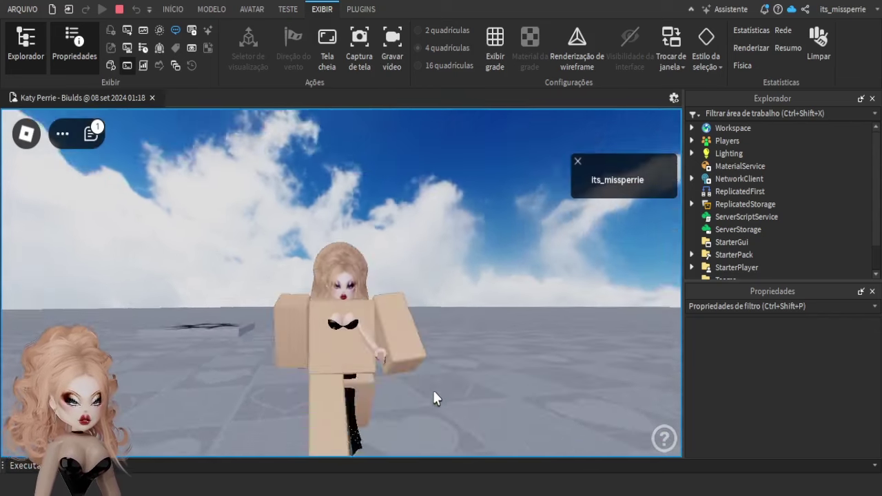
right_drag(434, 392, 418, 363)
key(d)
key(s)
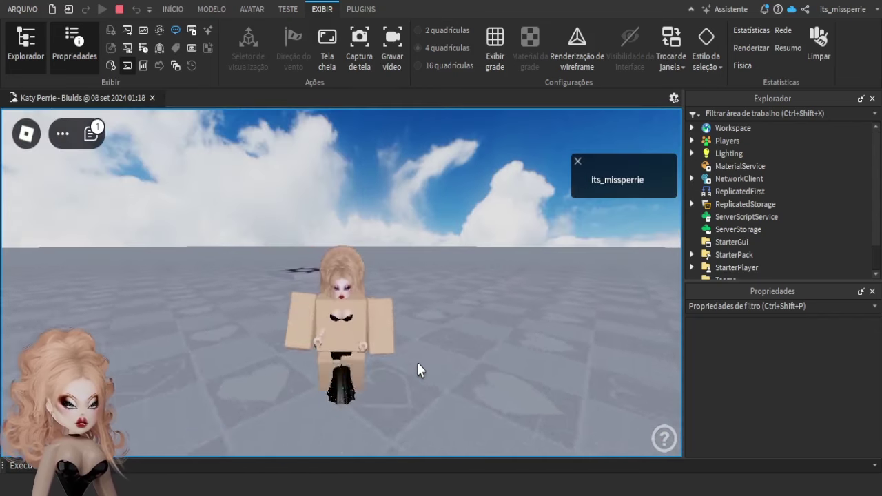
key(d)
key(w)
key(s)
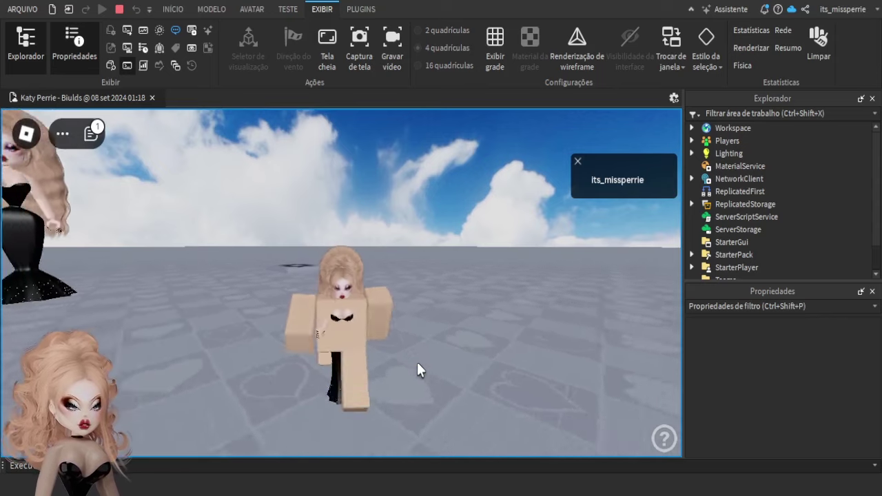
right_drag(417, 362, 417, 363)
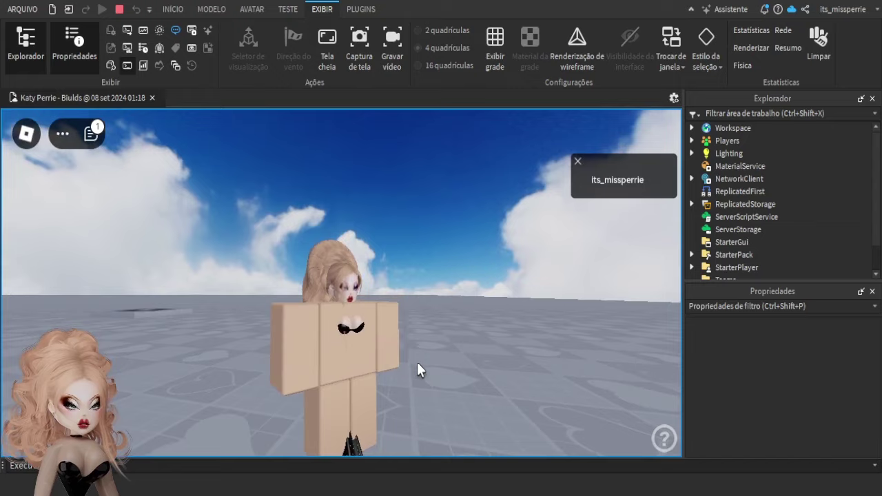